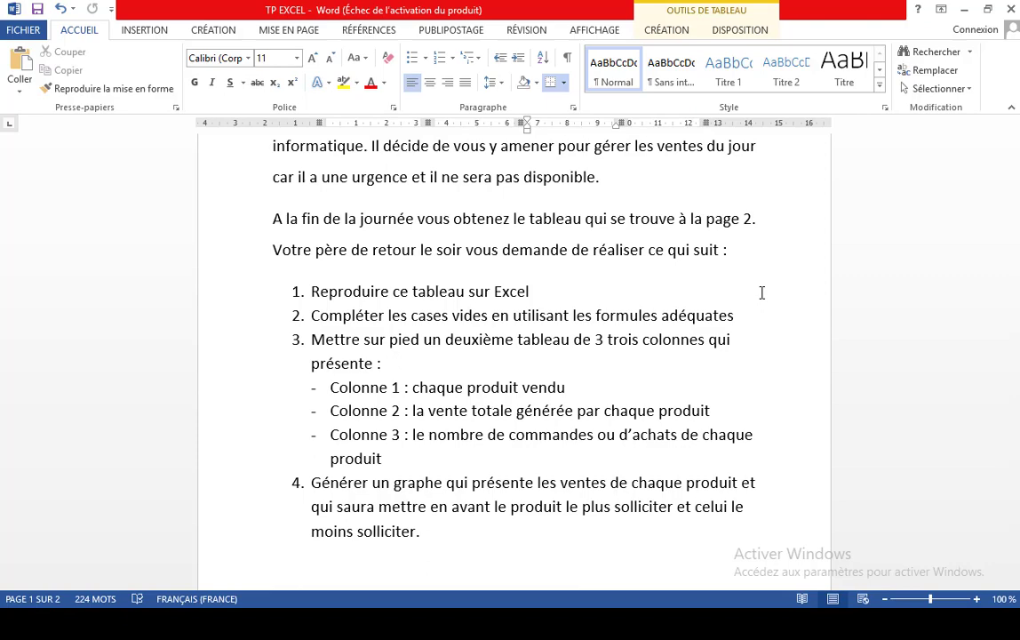
Review the exercise's four tasks and the product sales table on page 2 of the TP EXCEL document
scroll(761, 292, down, 10)
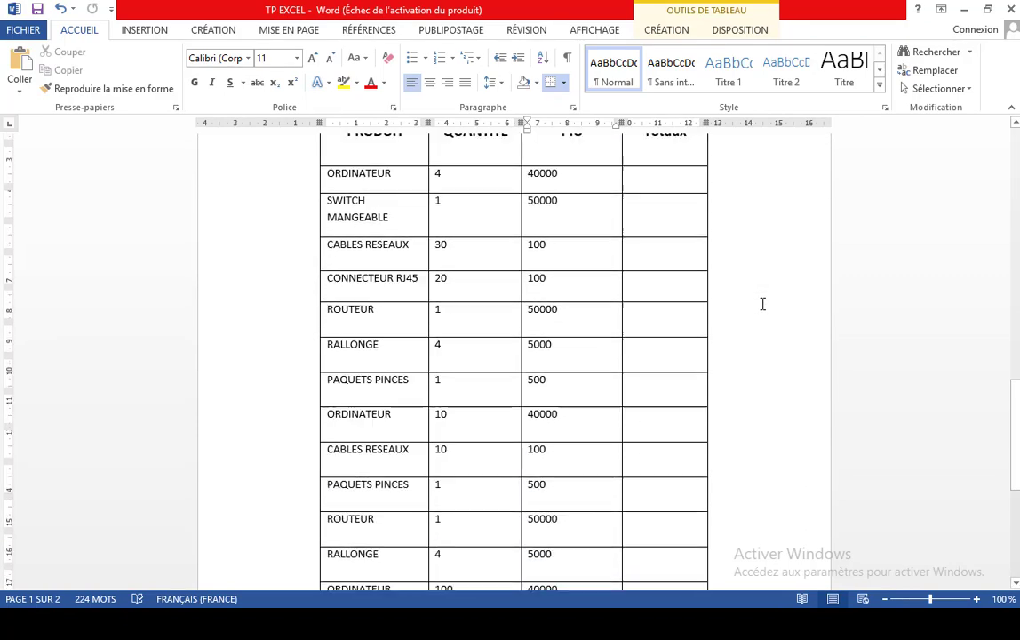
scroll(761, 304, down, 4)
scroll(762, 304, up, 8)
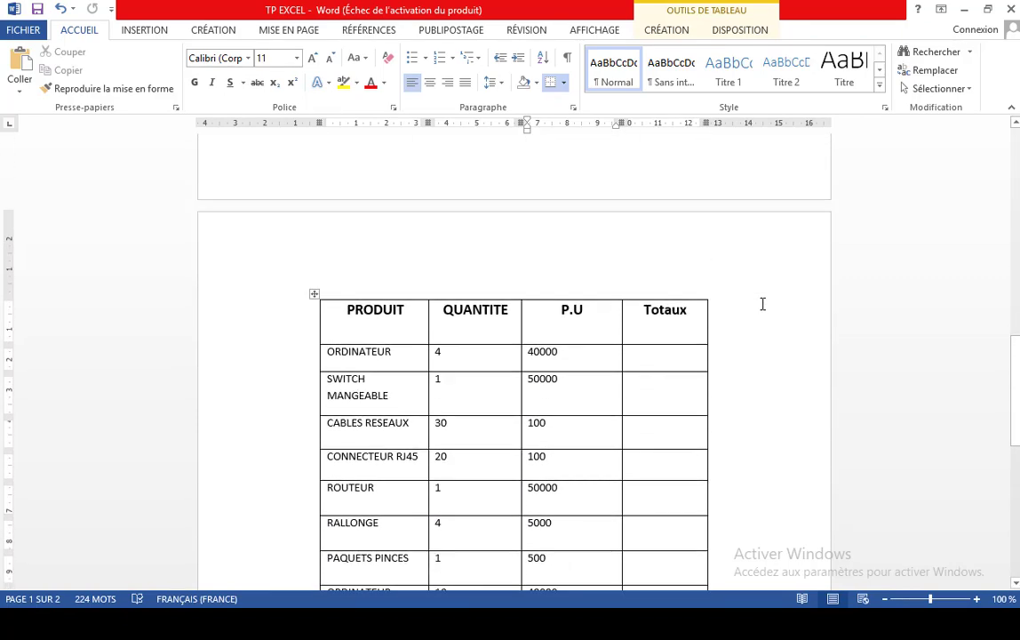
scroll(761, 304, up, 10)
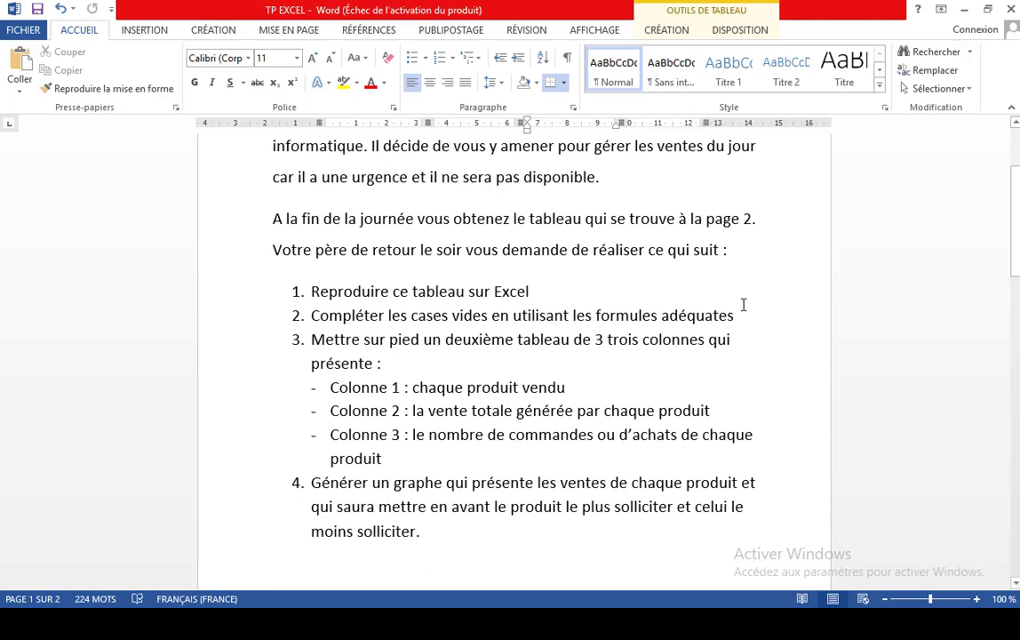
scroll(743, 305, down, 10)
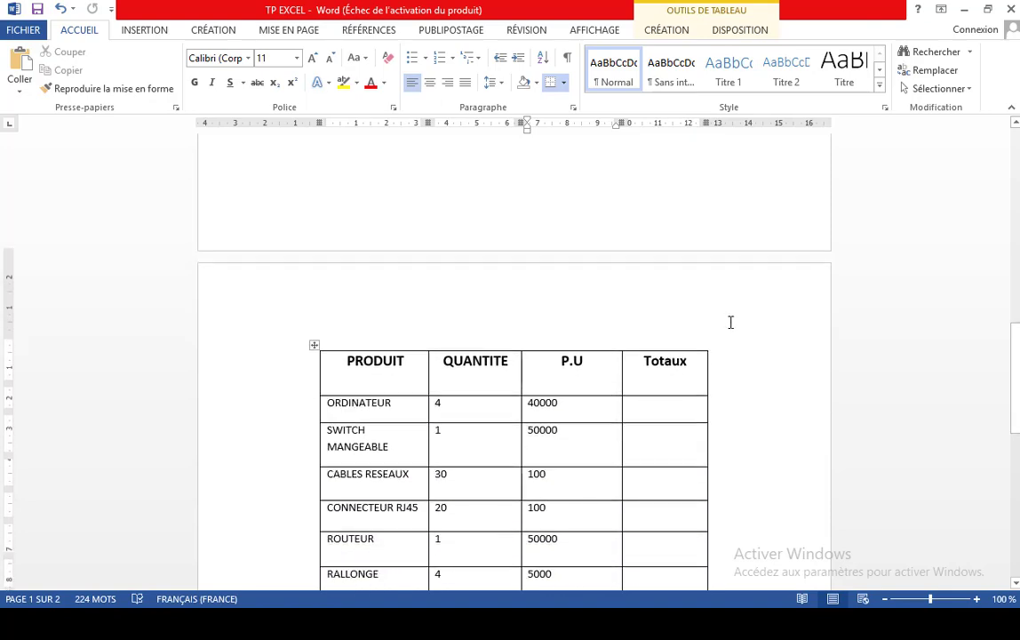
scroll(695, 360, down, 6)
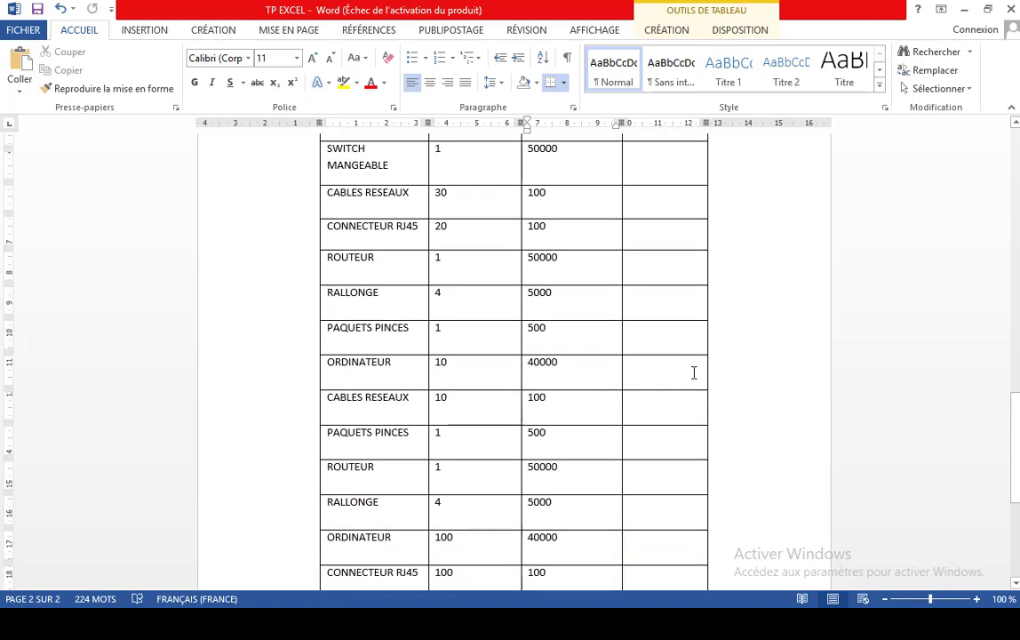
scroll(694, 373, down, 3)
scroll(694, 372, up, 5)
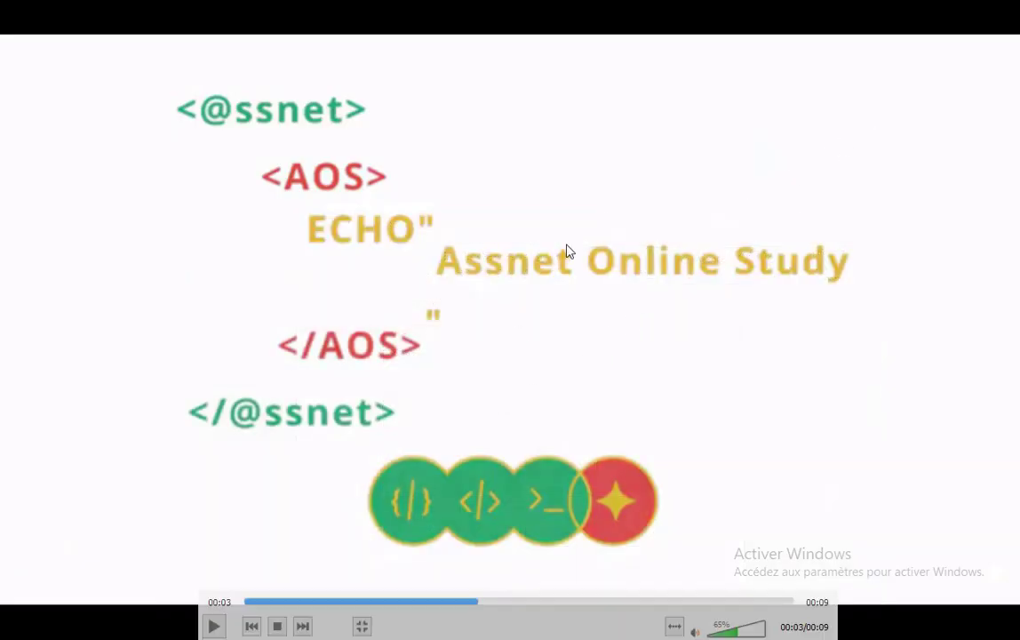
Close the full-screen video, switch to the TP EXCEL Word document and reread the task list, then return to the Excel workbook
double_click(782, 144)
click(1007, 8)
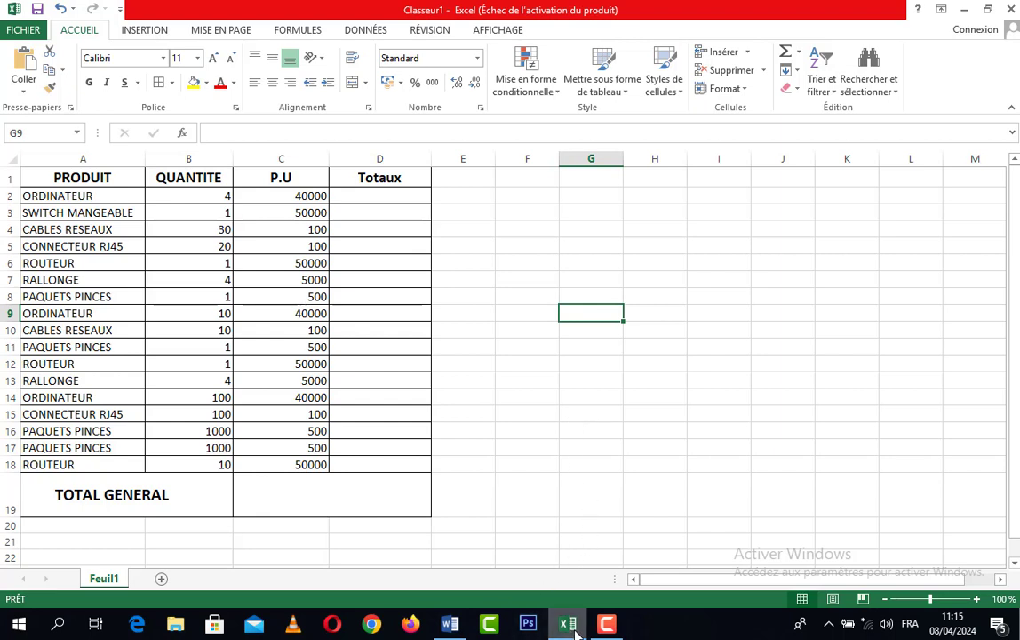
mouse_move(451, 630)
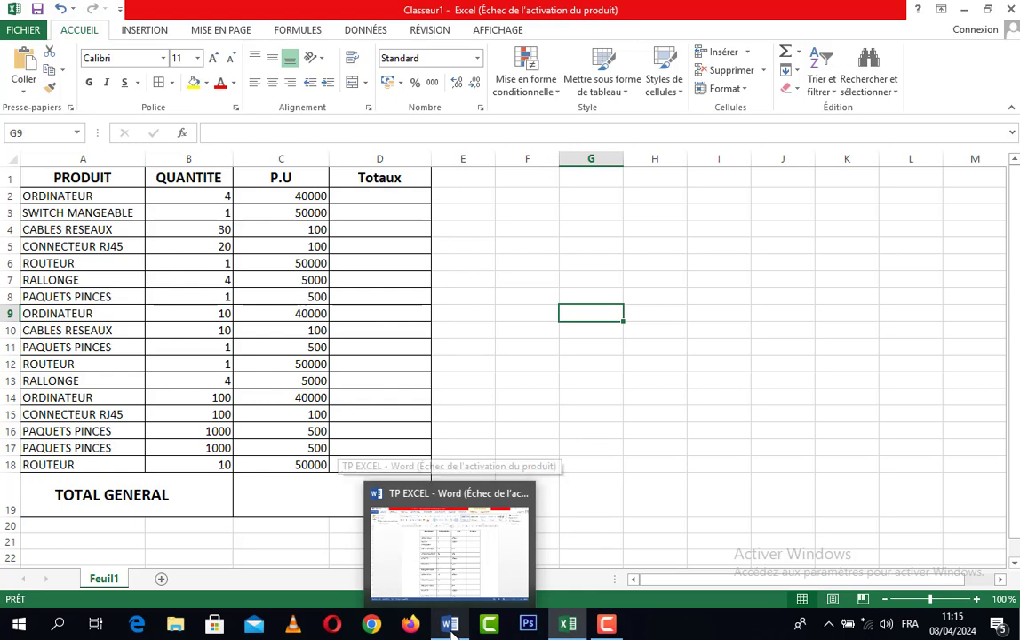
click(451, 627)
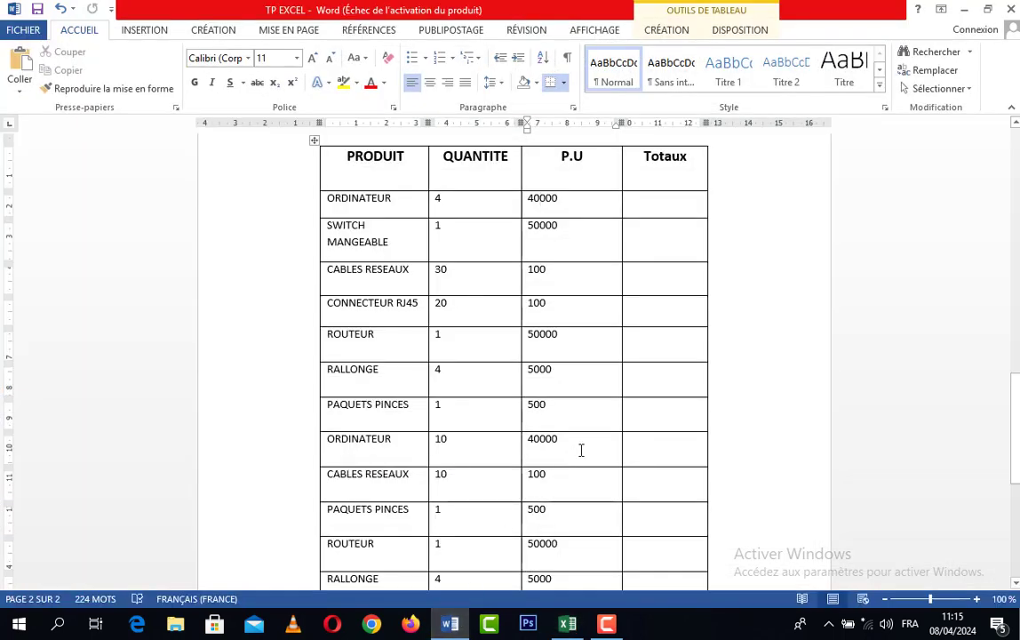
scroll(702, 452, up, 5)
scroll(707, 456, up, 6)
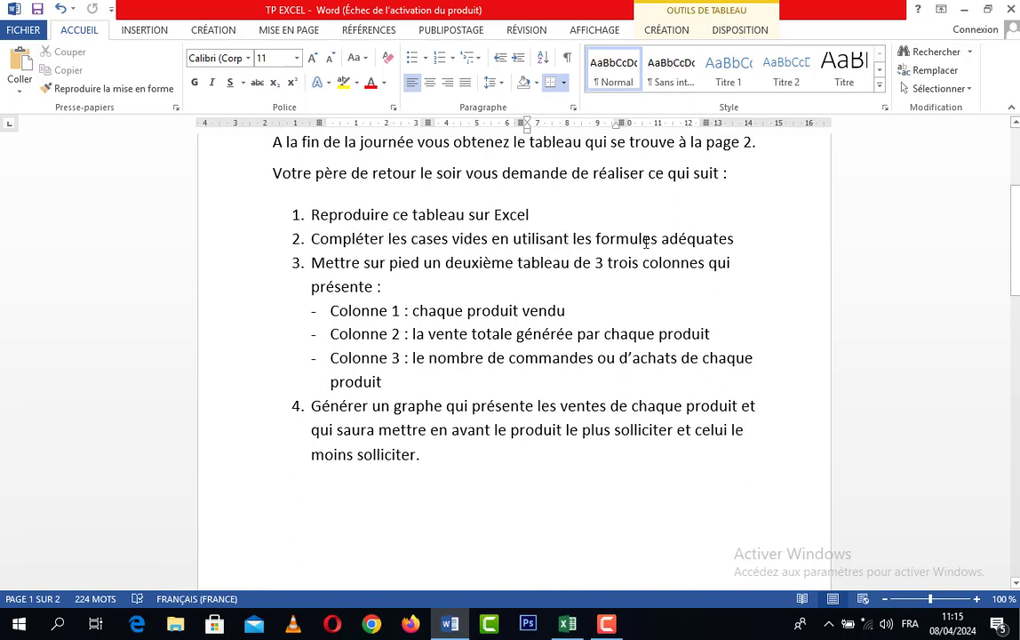
click(963, 8)
click(365, 195)
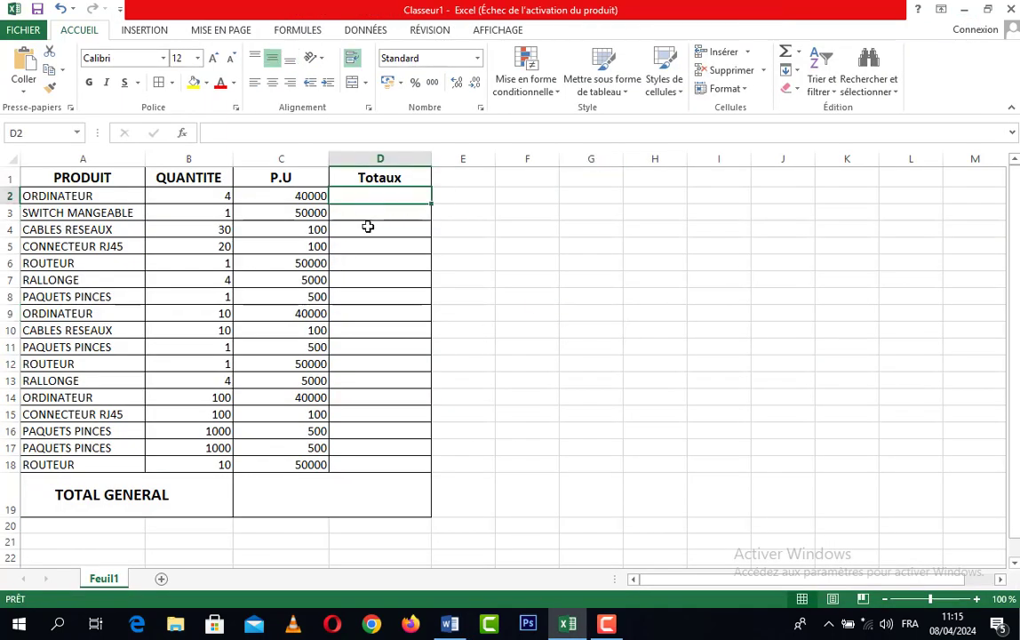
scroll(372, 305, down, 1)
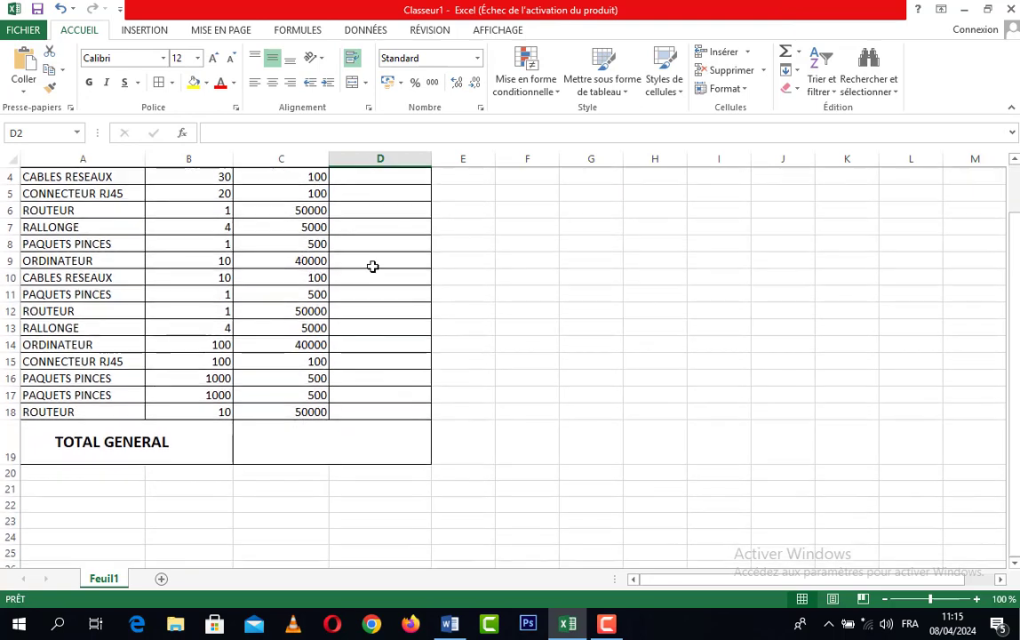
scroll(371, 266, up, 1)
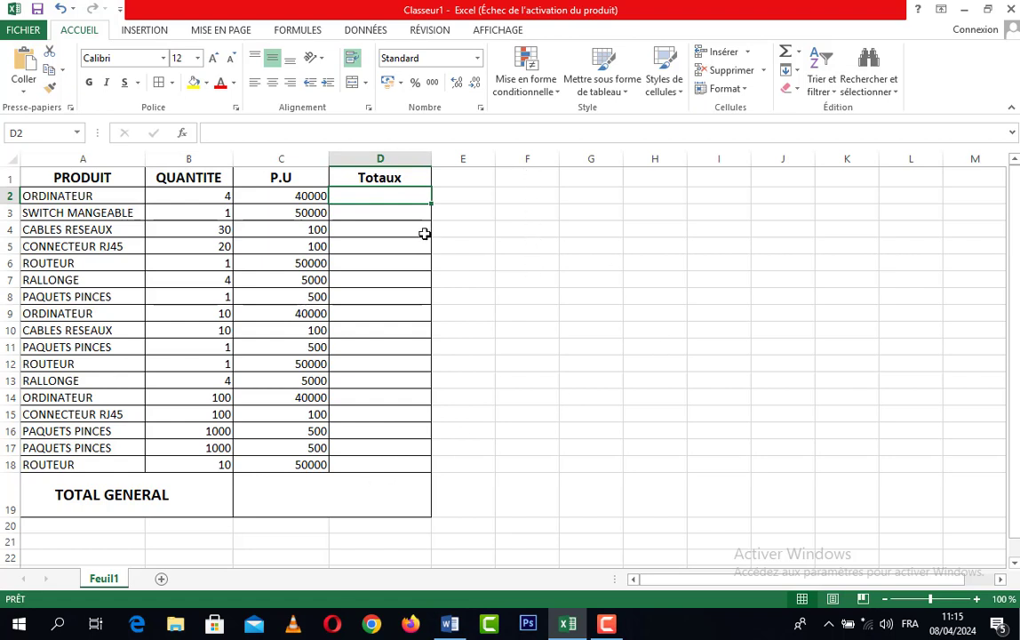
click(382, 212)
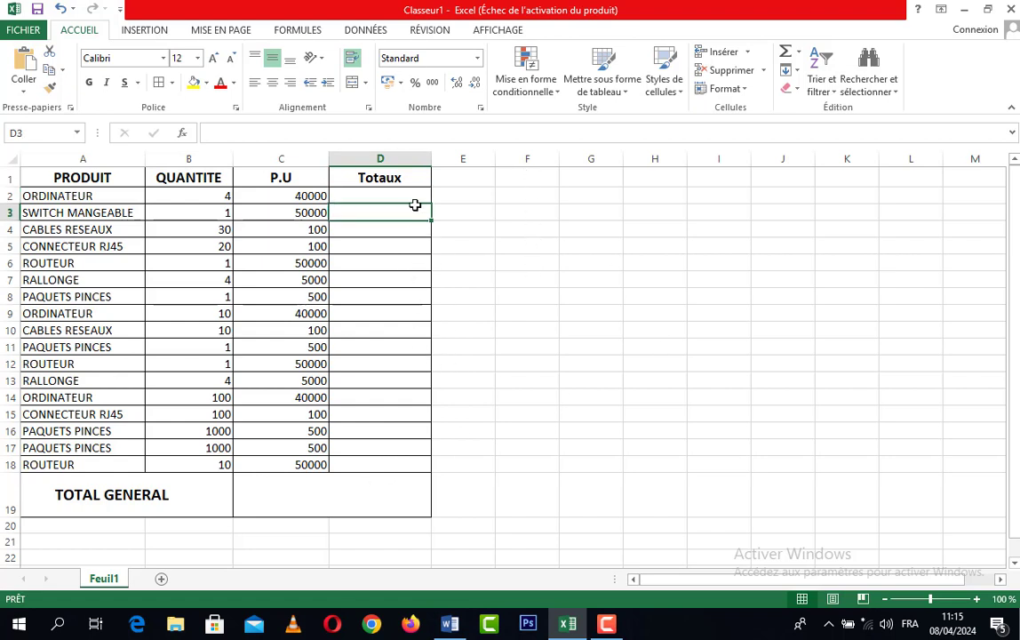
Calculate the first product's total in D2 with PRODUIT(B2:C2) and fill the formula down to D18
click(381, 197)
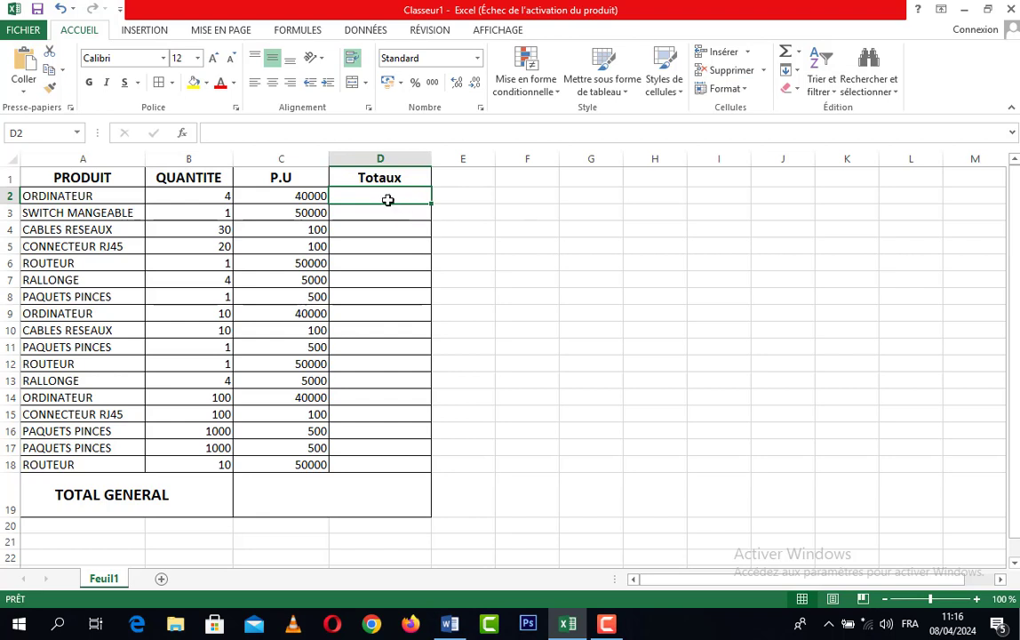
click(797, 53)
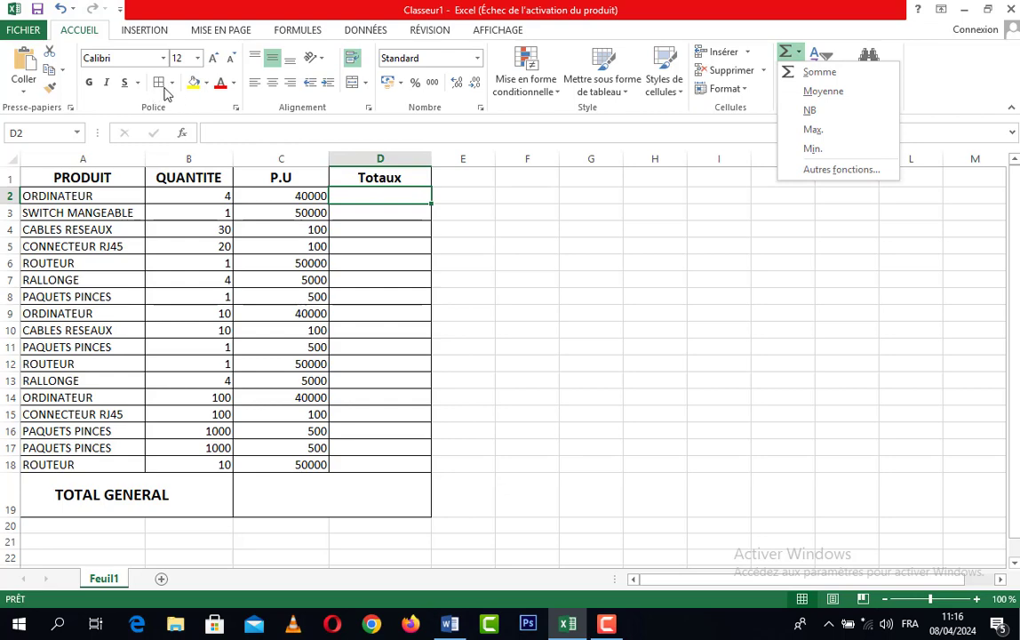
click(184, 134)
click(184, 134)
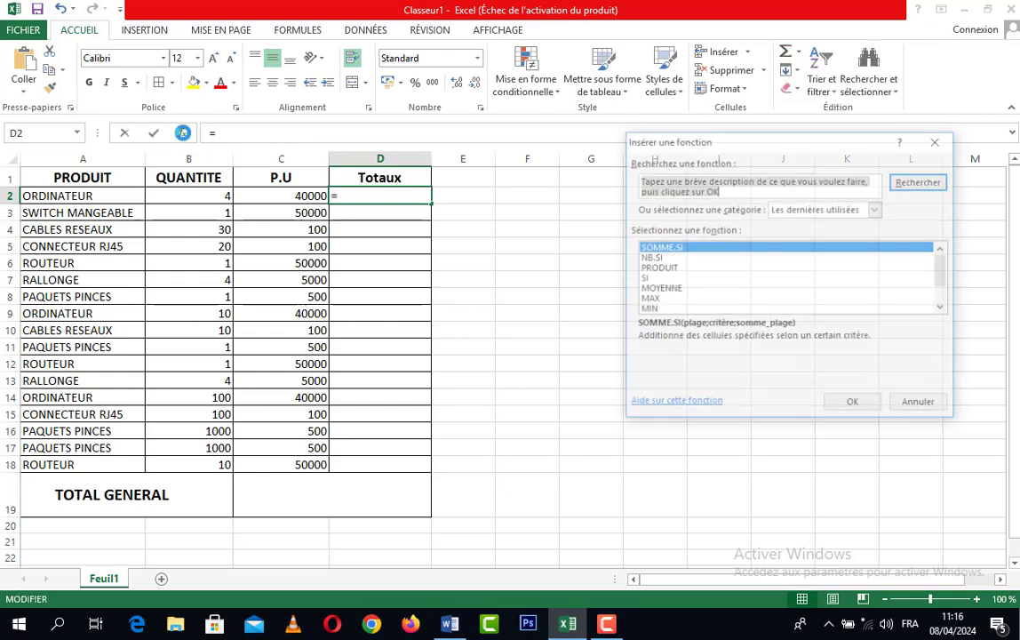
click(662, 268)
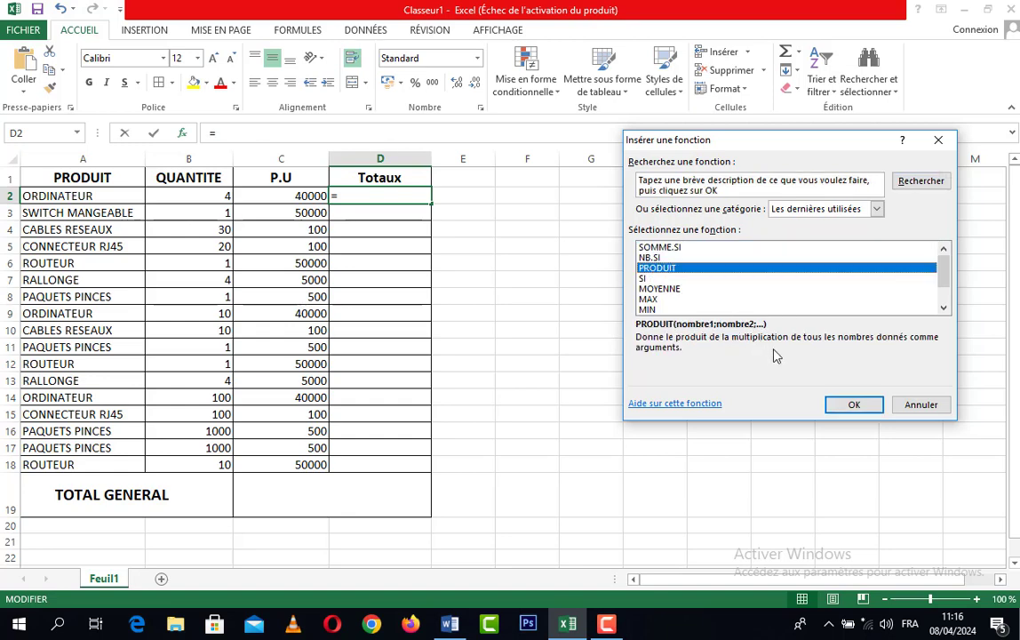
click(851, 405)
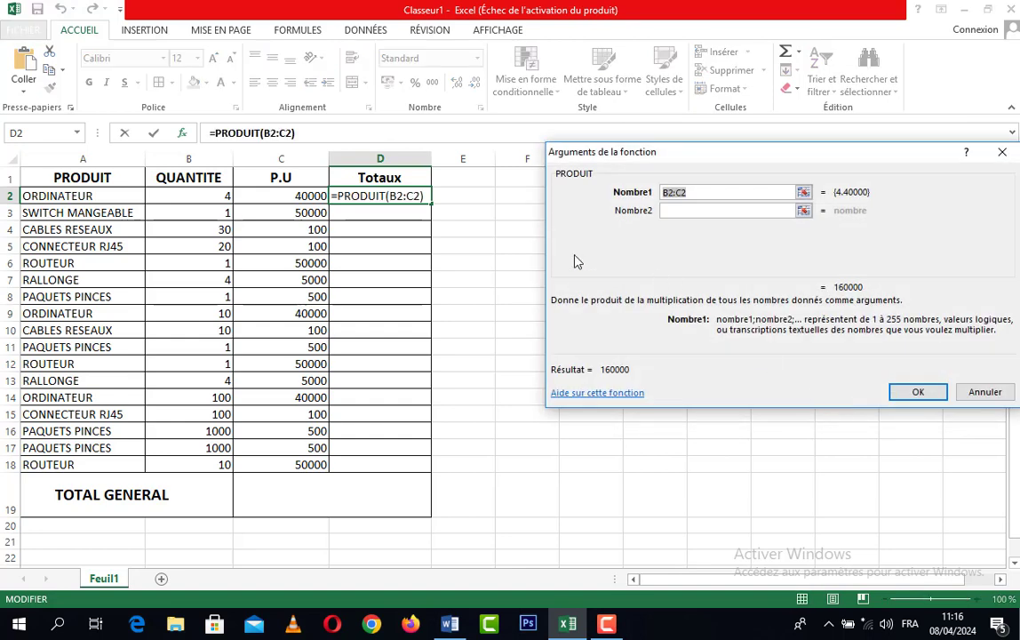
drag(219, 195, 287, 195)
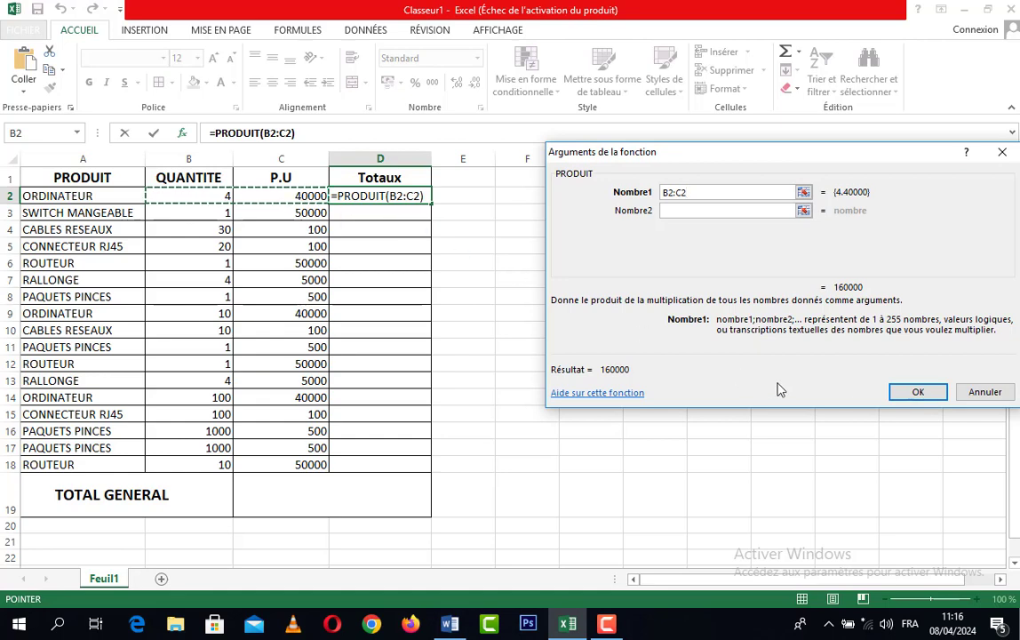
click(915, 392)
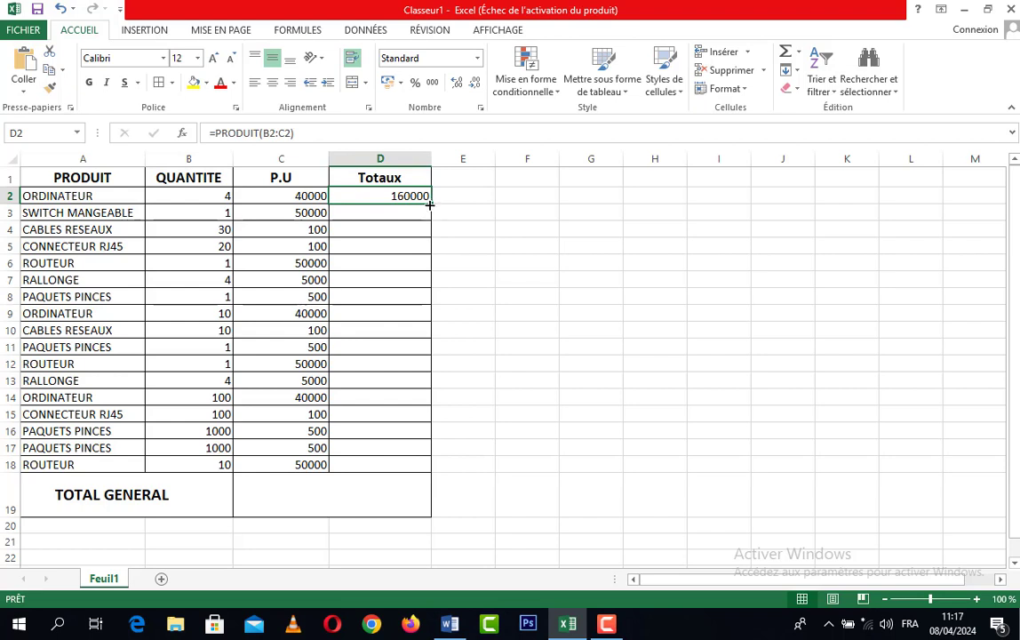
drag(430, 201, 412, 471)
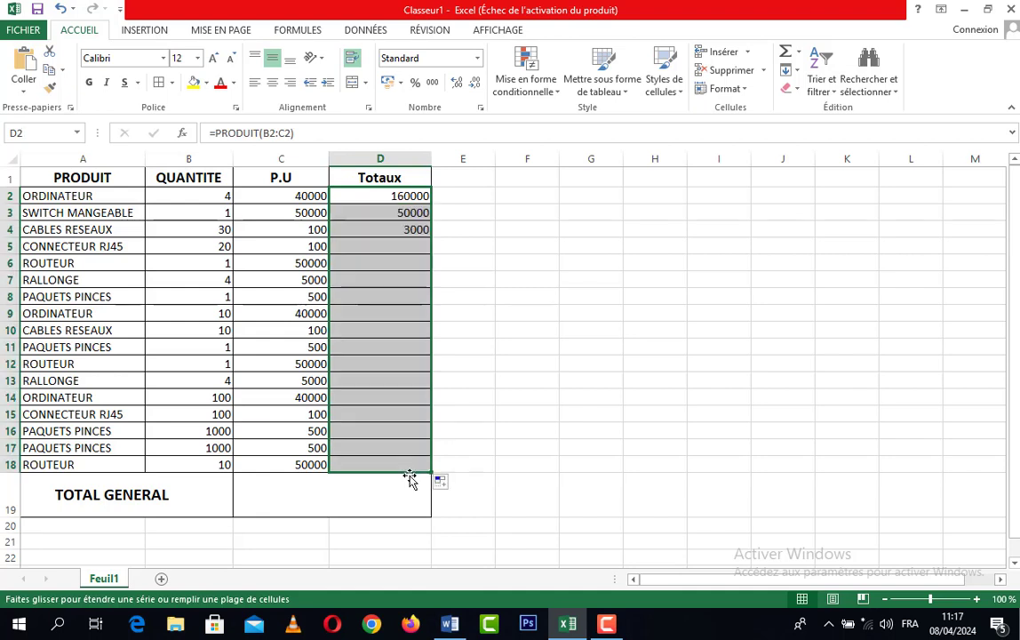
click(535, 361)
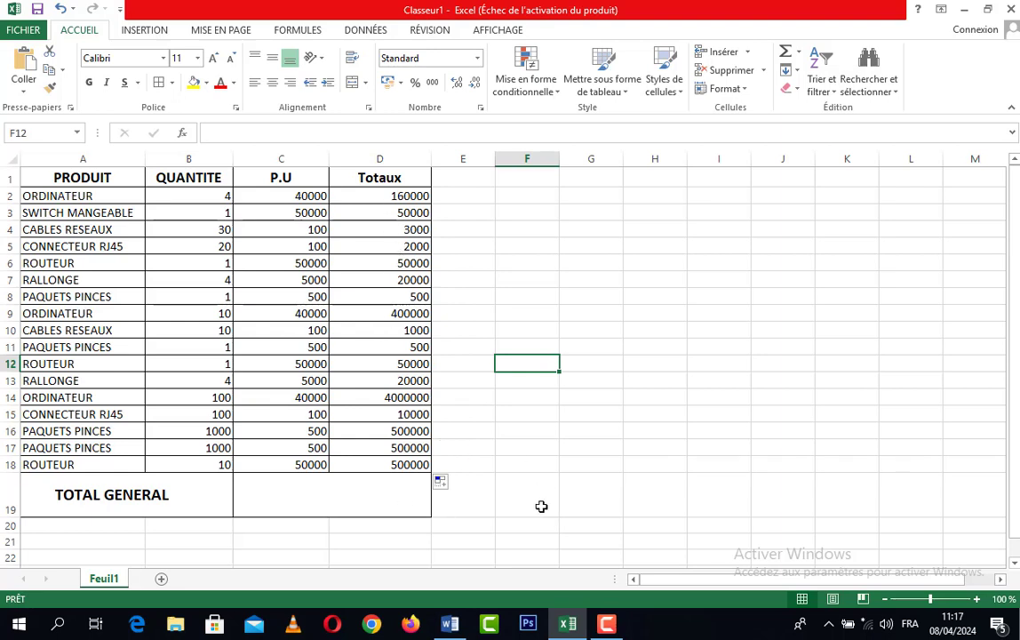
Calculate the TOTAL GENERAL in the merged cell C19 with SOMME over D2:D18
click(369, 497)
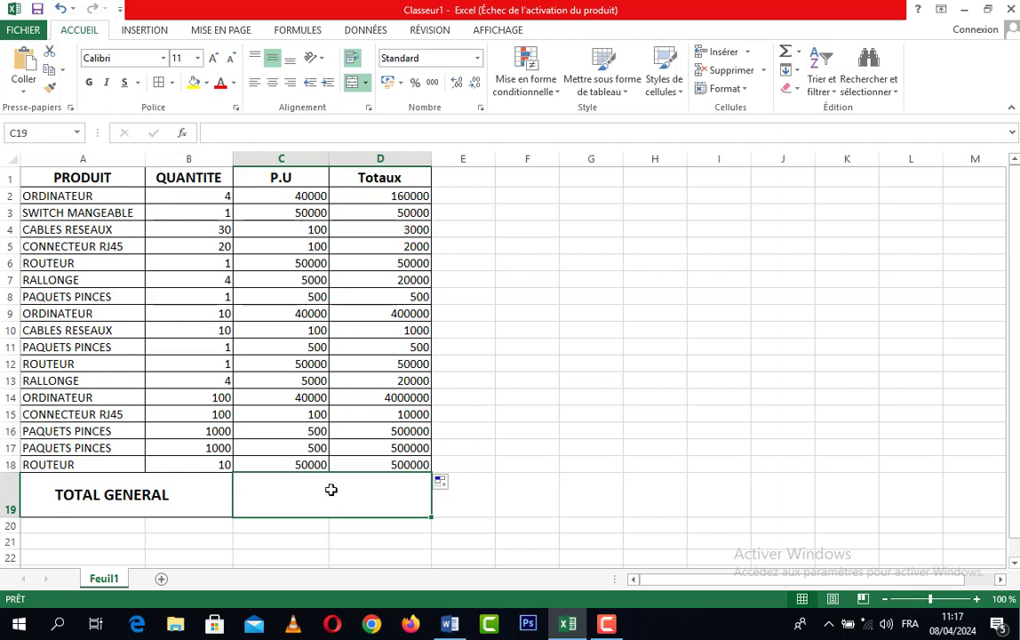
click(802, 56)
key(Escape)
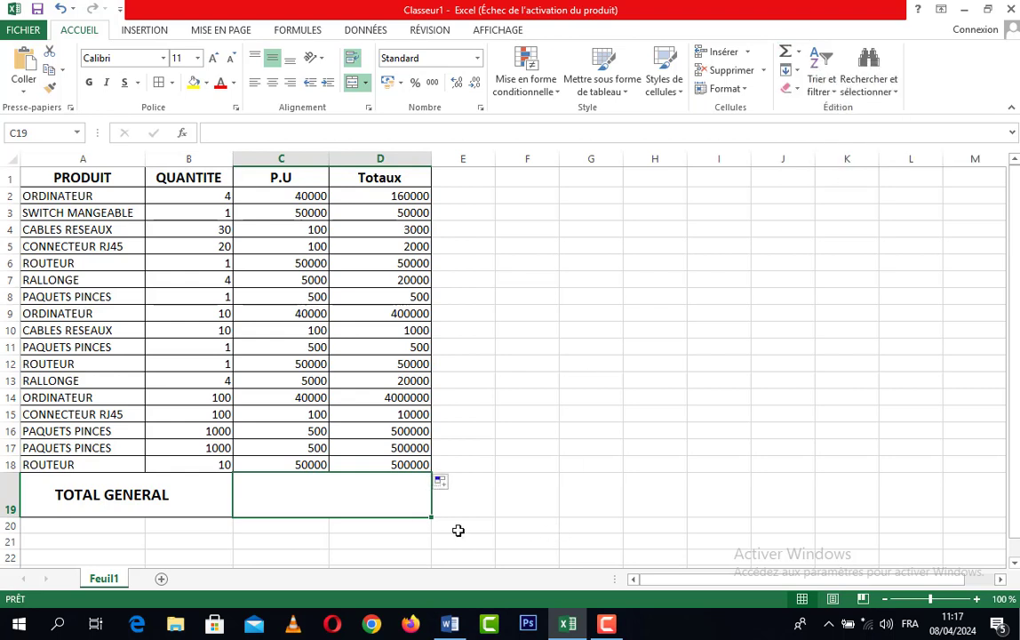
click(557, 493)
click(367, 498)
click(801, 54)
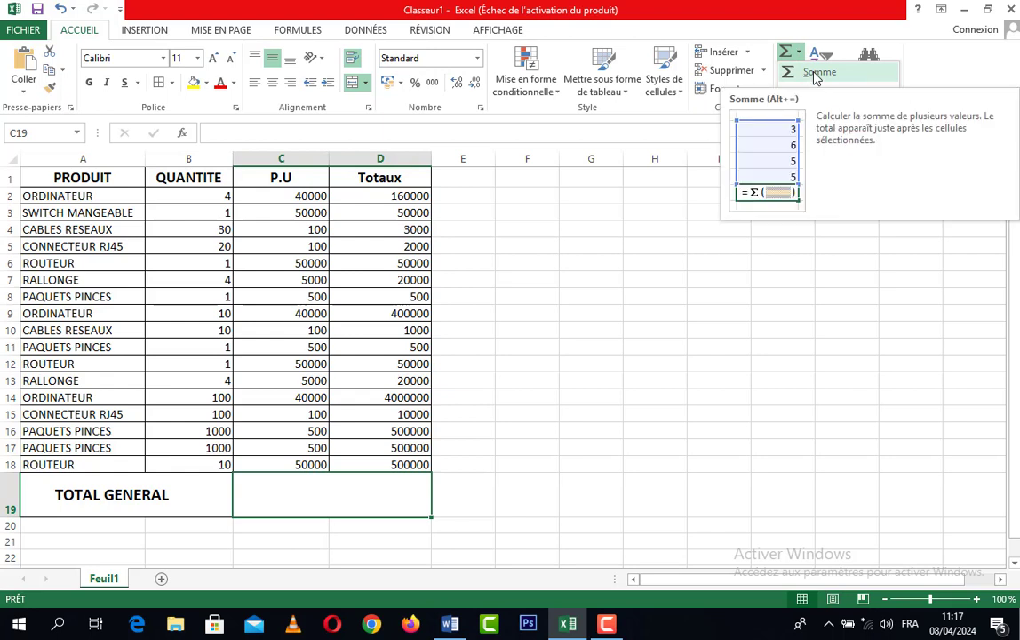
click(815, 74)
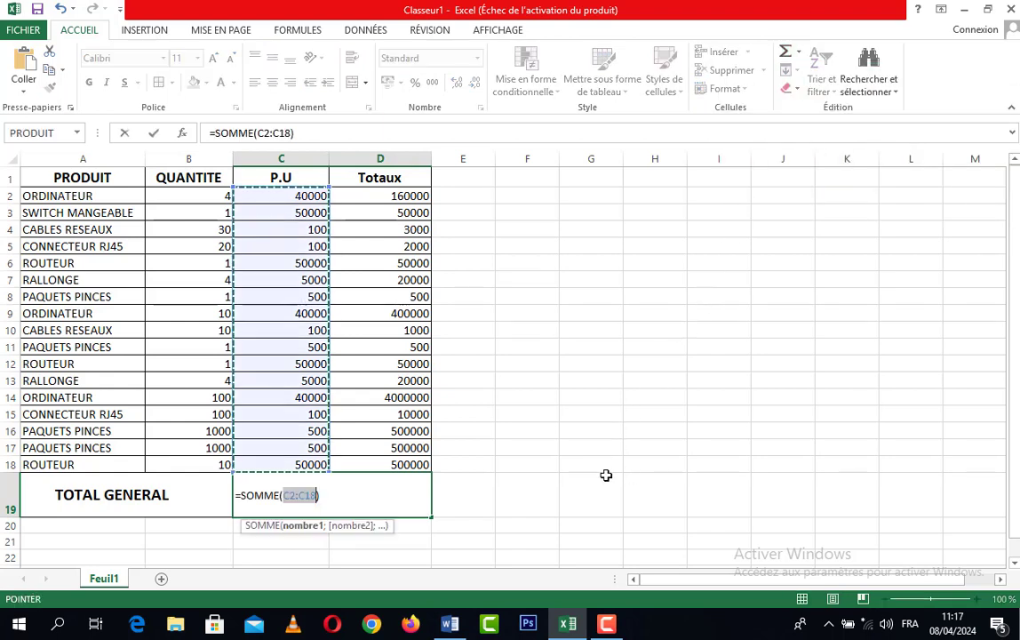
drag(407, 197, 397, 465)
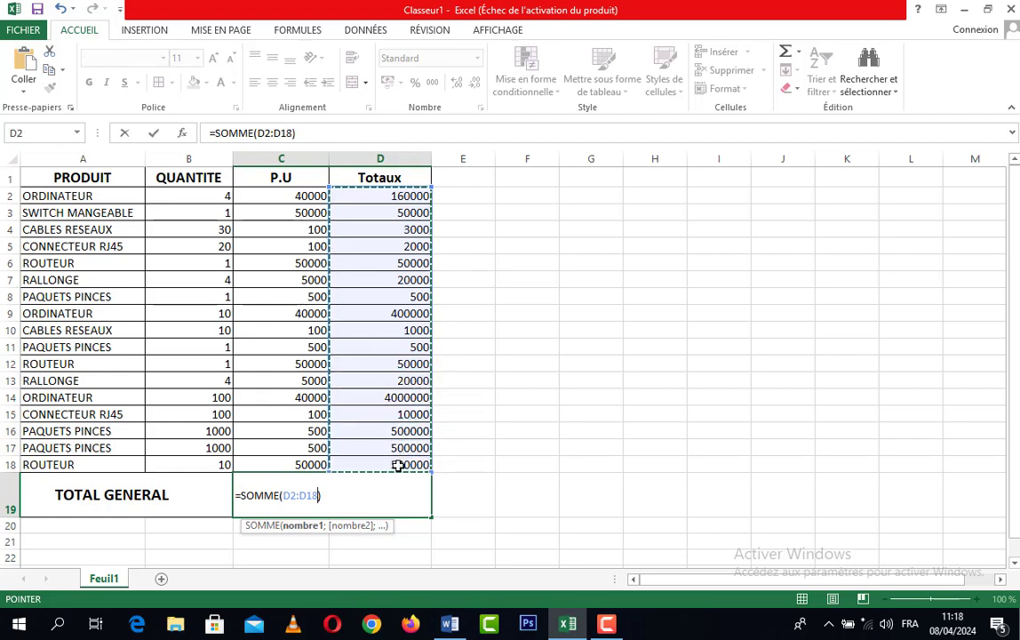
key(Return)
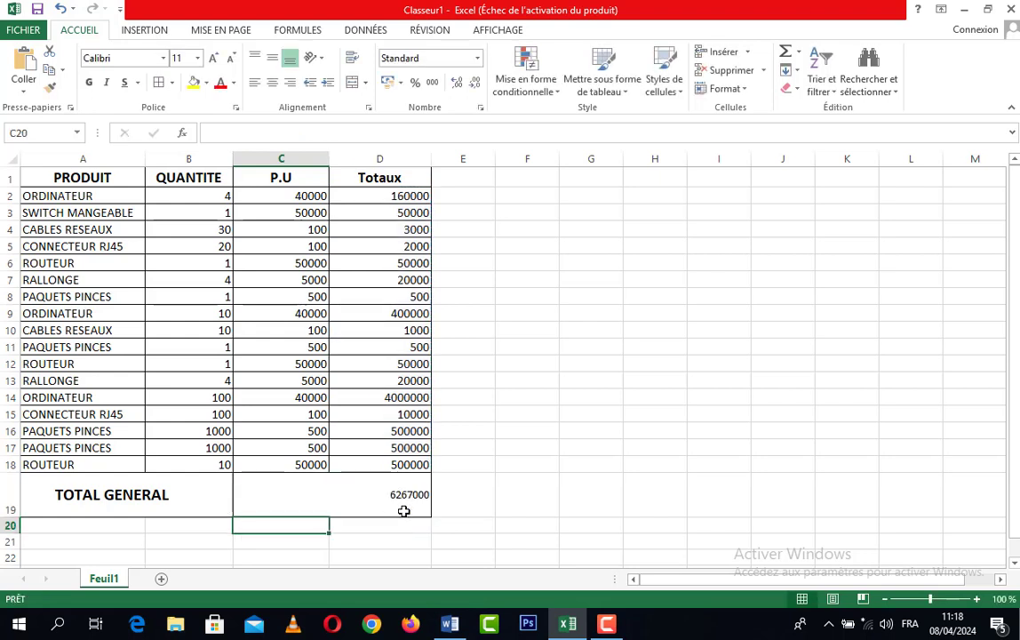
Make the grand total value in C19 bold and enlarge its font
click(364, 500)
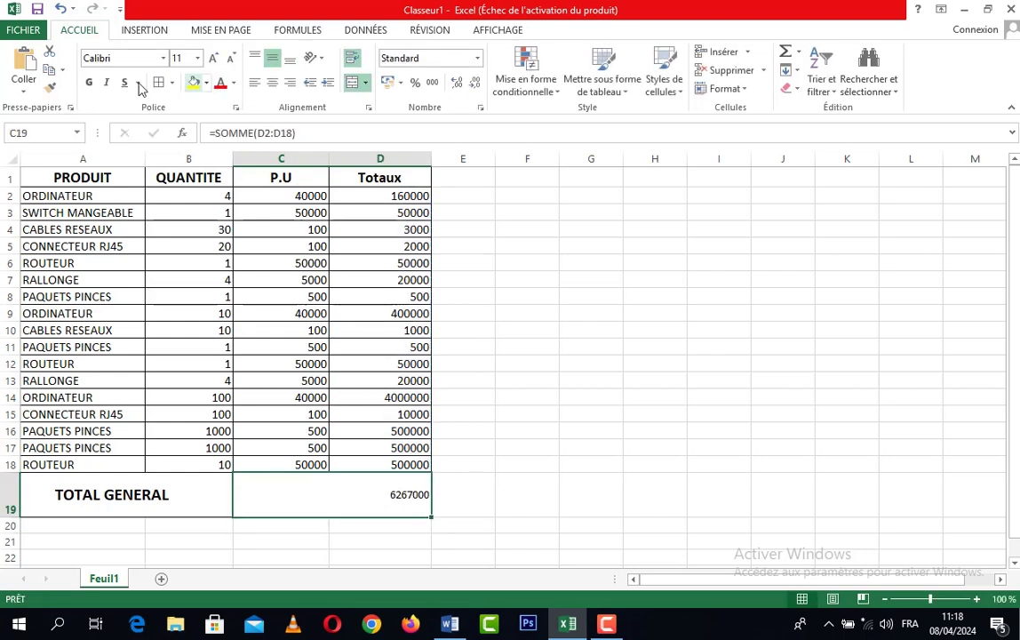
click(89, 82)
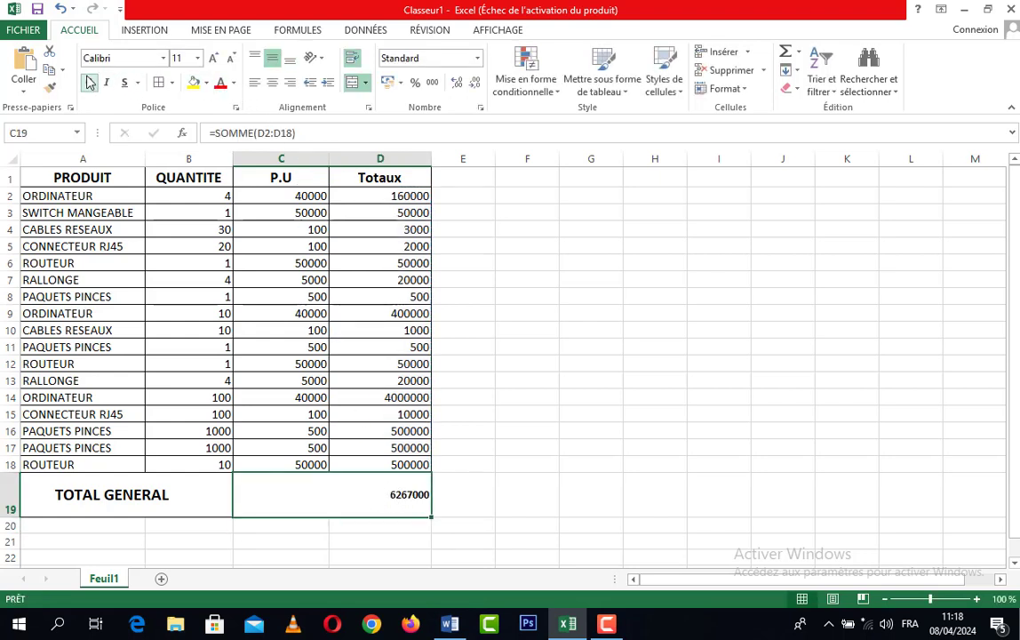
click(213, 57)
click(214, 59)
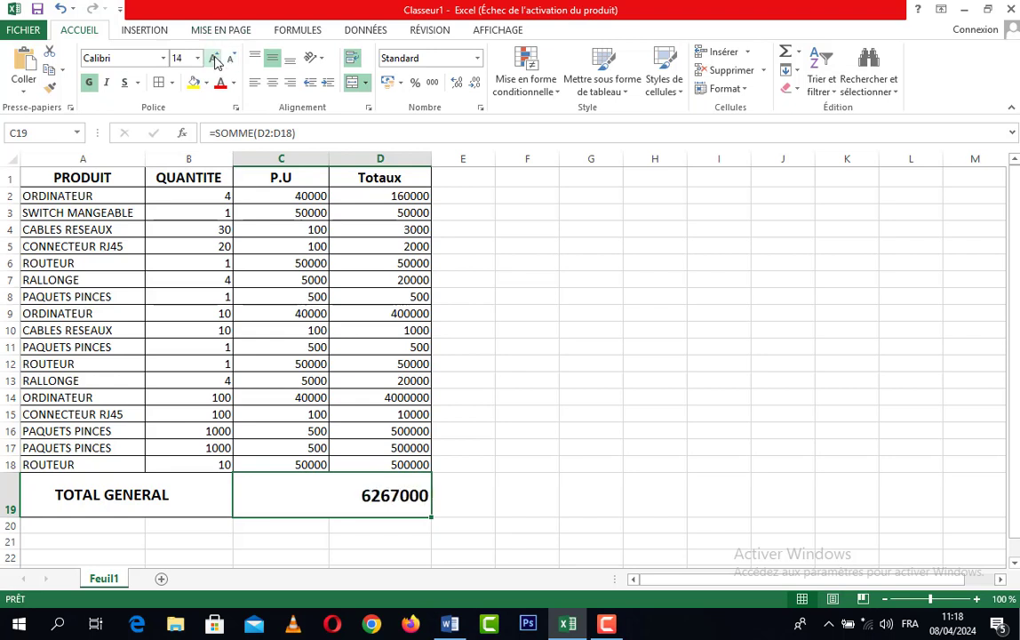
Fill the TOTAL GENERAL row, A19 to D19, with a light orange theme colour
click(571, 483)
drag(45, 494, 298, 495)
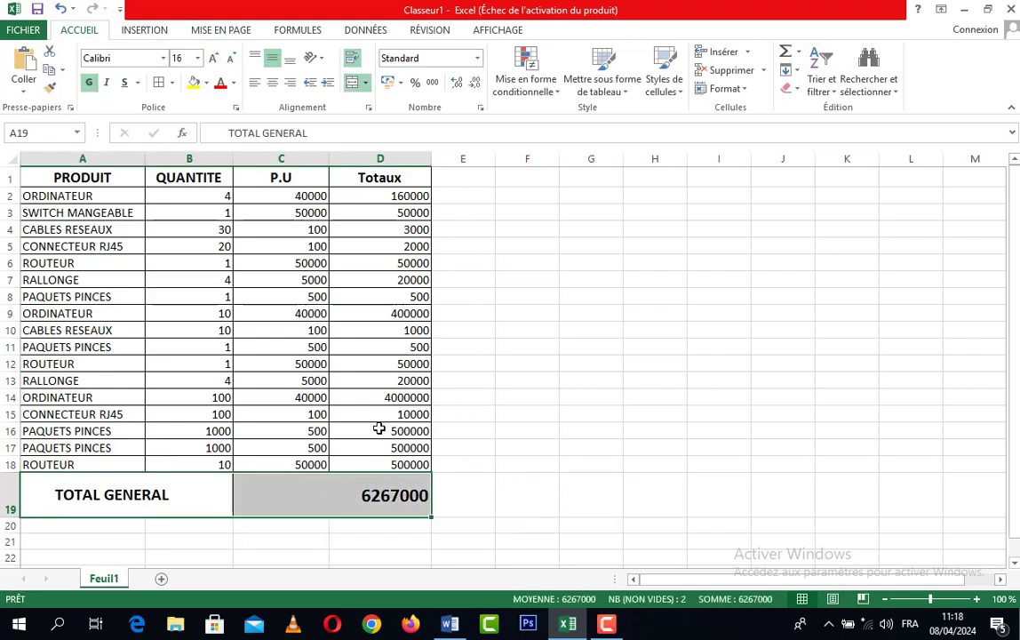
click(208, 84)
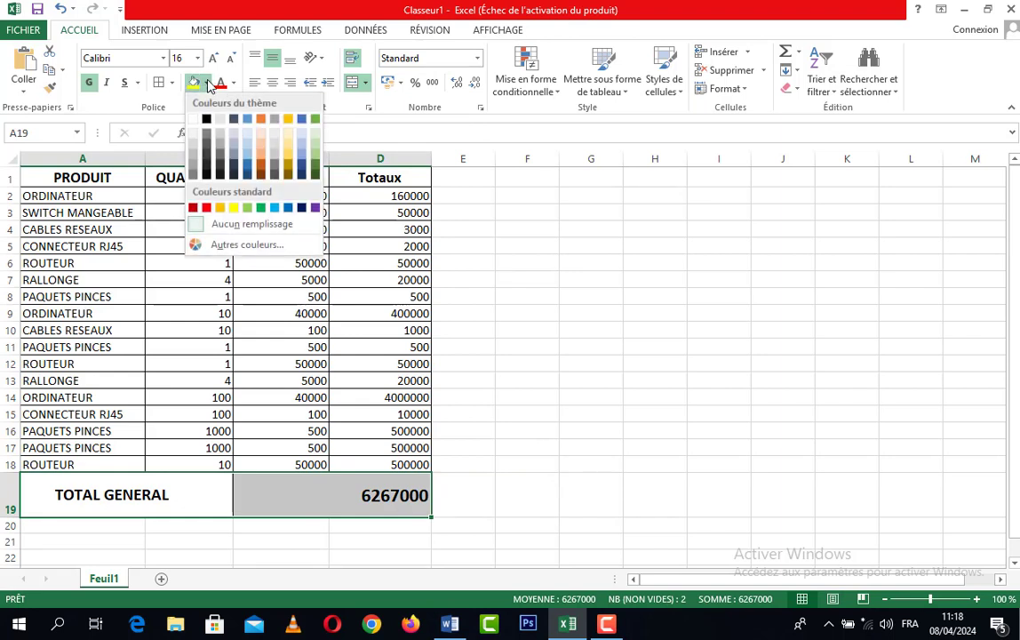
click(261, 140)
click(533, 348)
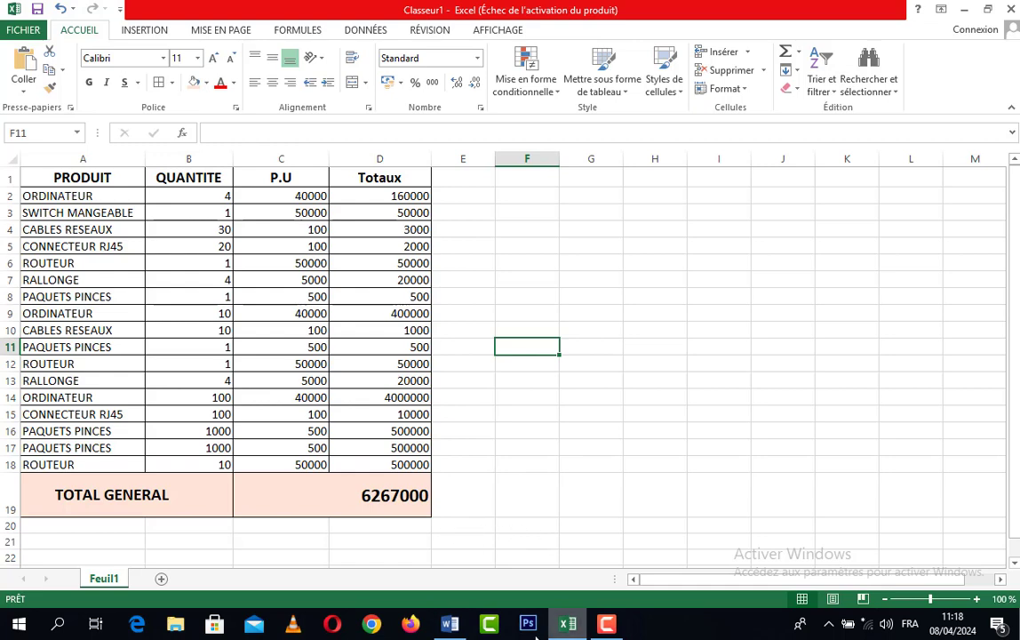
Switch to the Word exercise document to read the requirements for the second three-column table, and return to the workbook at cell G4
click(450, 623)
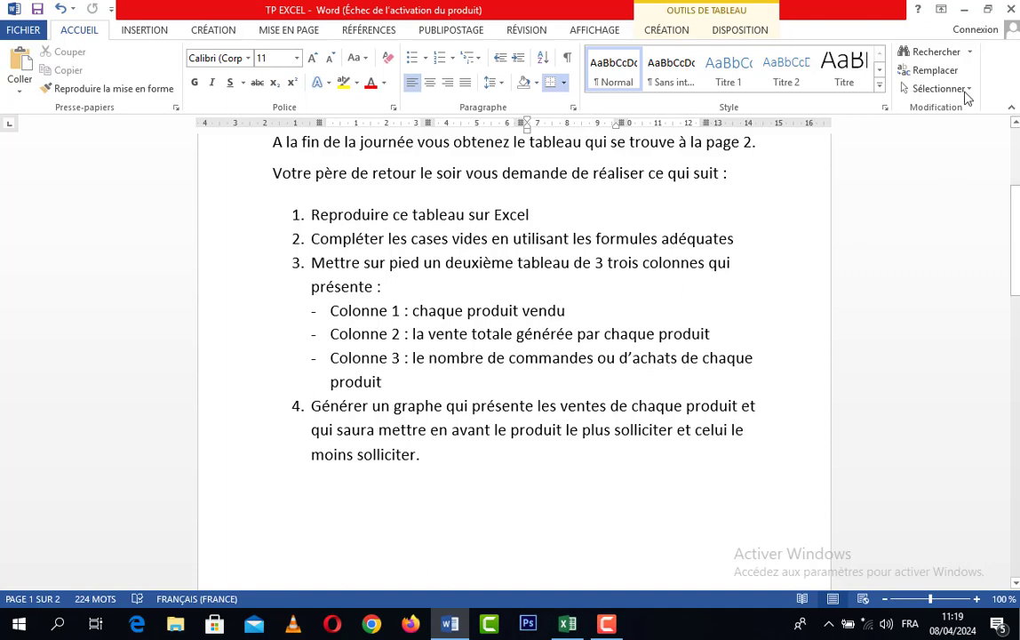
click(961, 17)
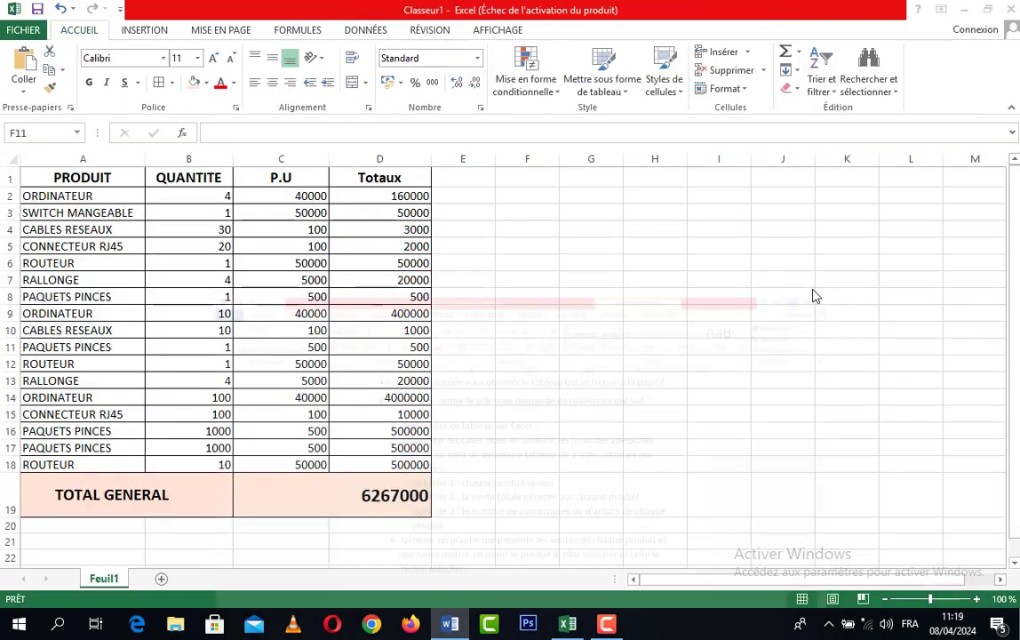
click(583, 227)
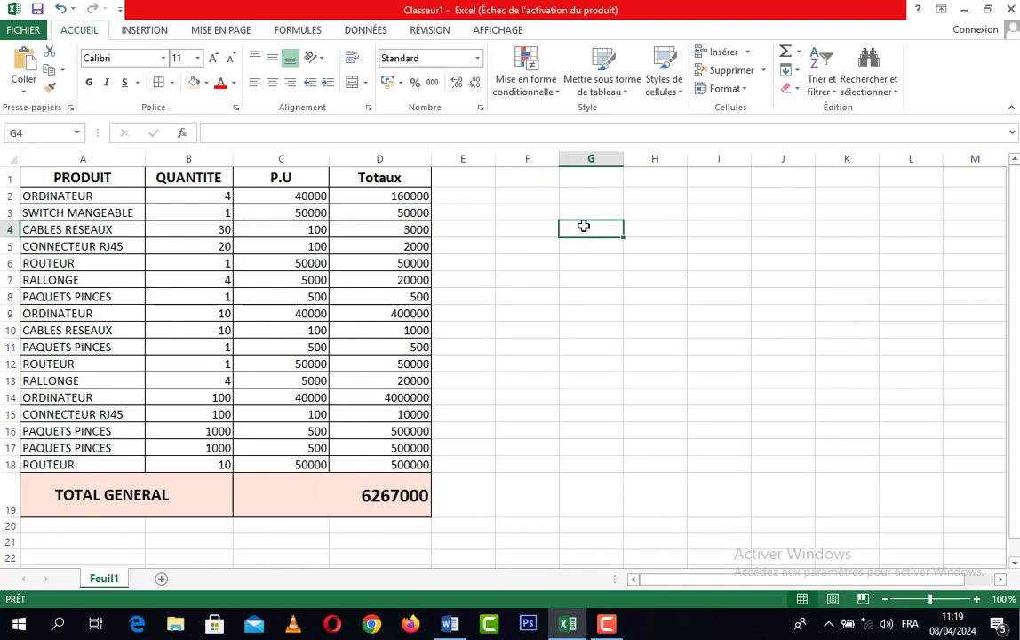
click(662, 229)
click(718, 230)
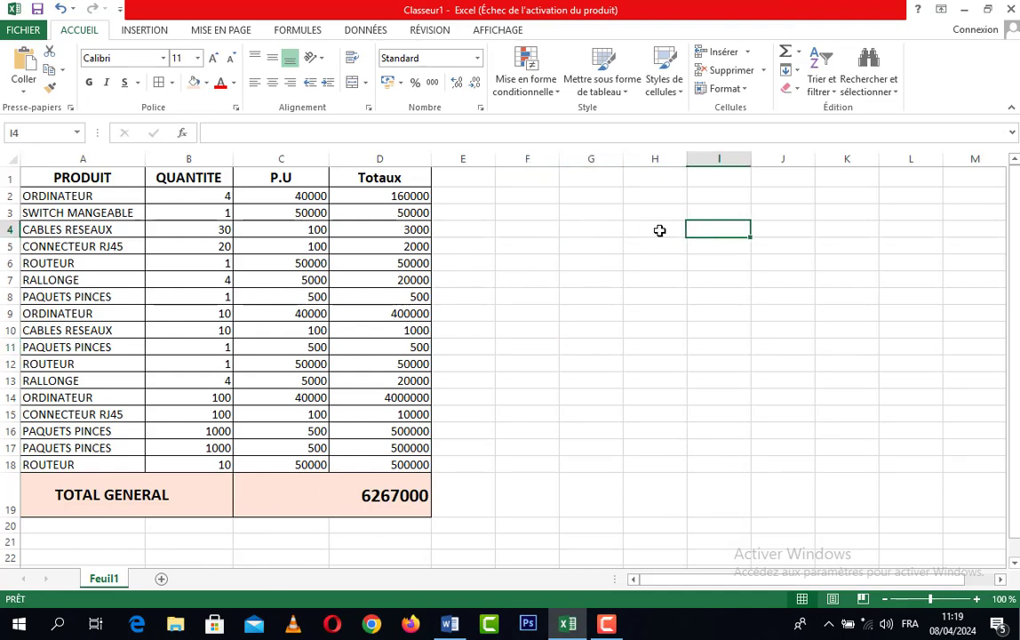
click(585, 231)
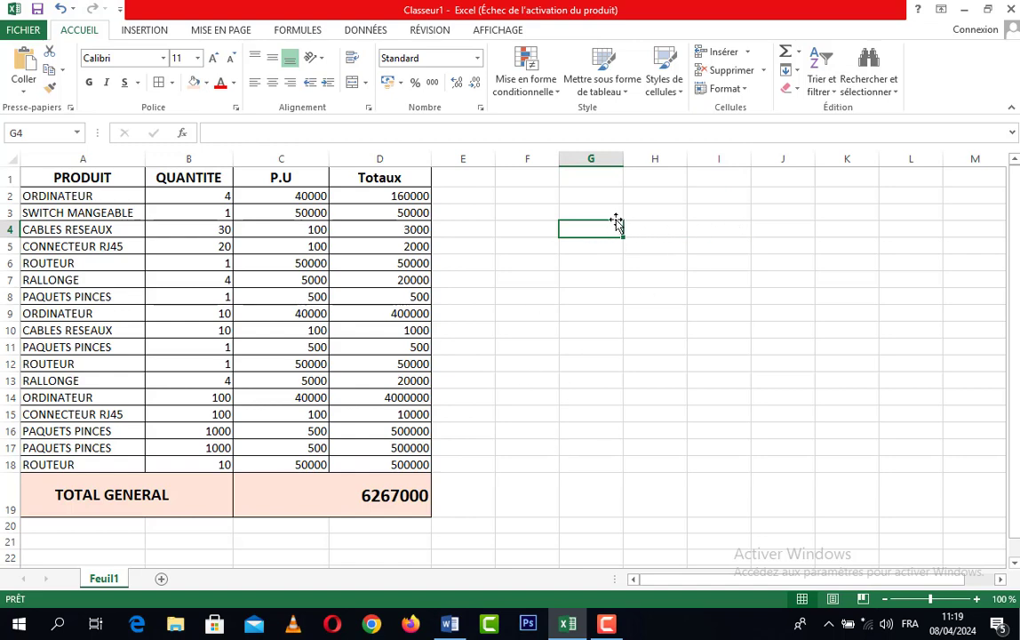
click(451, 627)
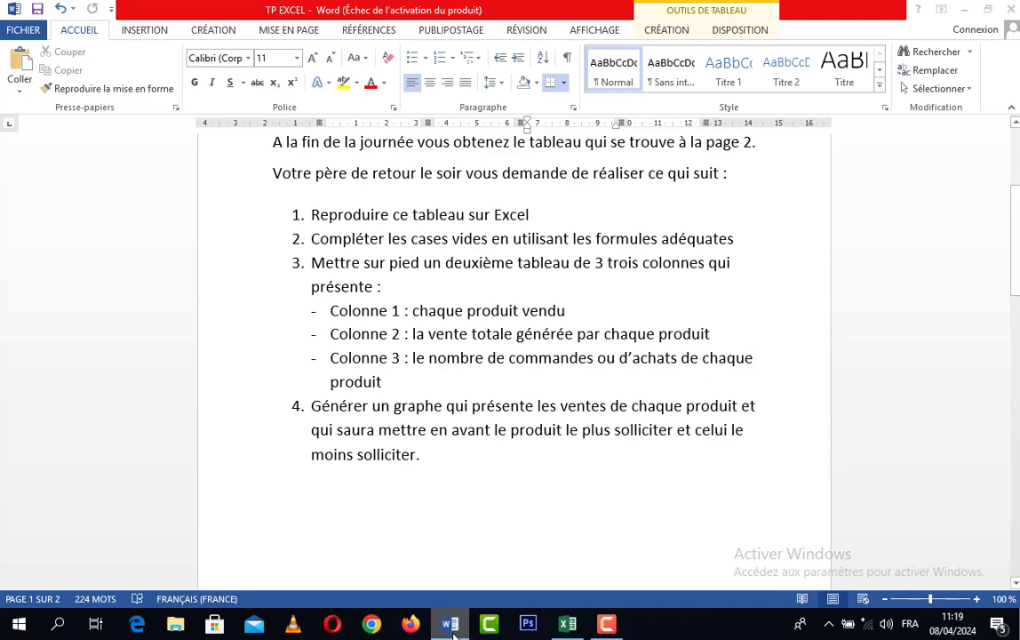
click(451, 627)
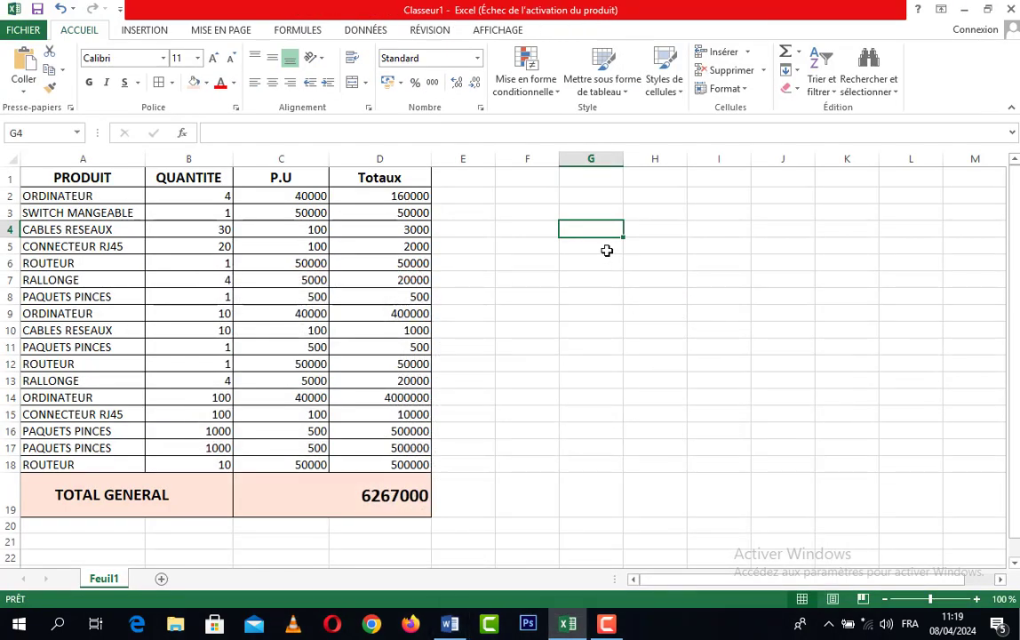
Enter the headers PRODUIT in G4 and VENTE TOTAL in H4, checking the column requirements in the Word document
text(PRO)
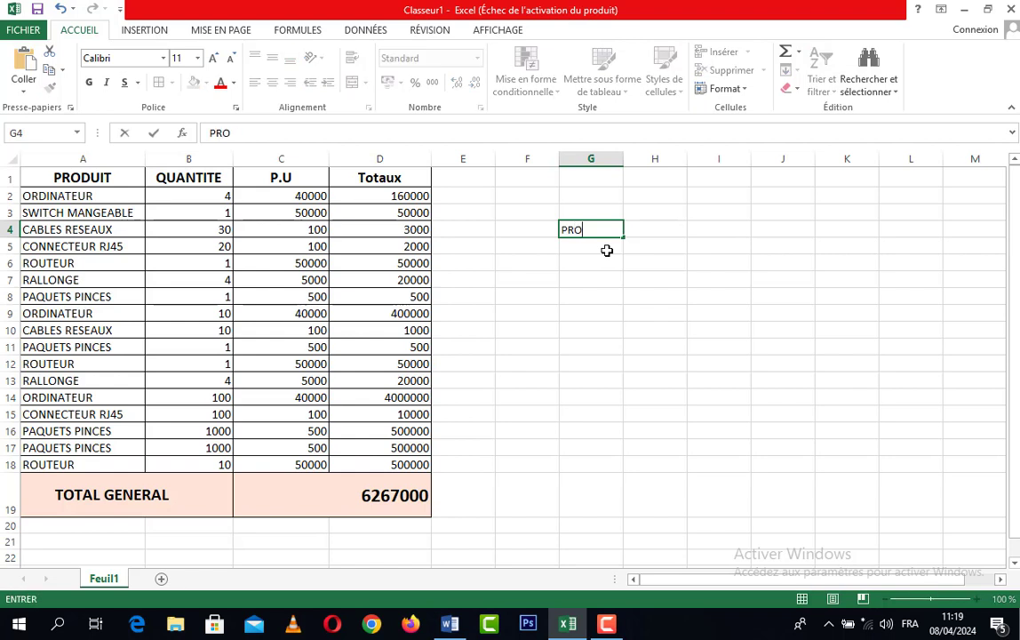
text(DUIT)
click(657, 225)
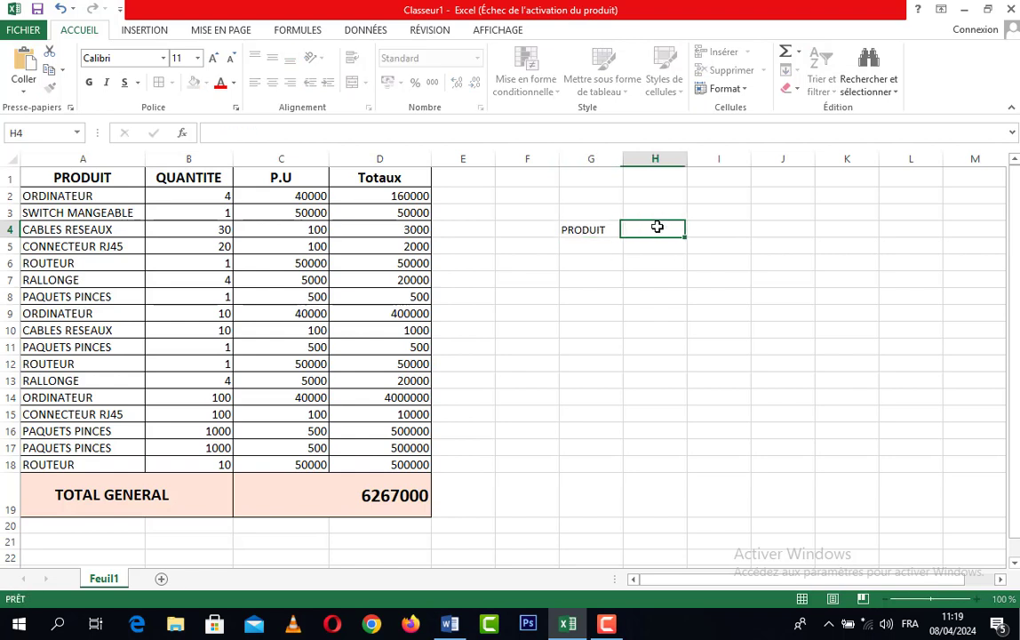
click(450, 628)
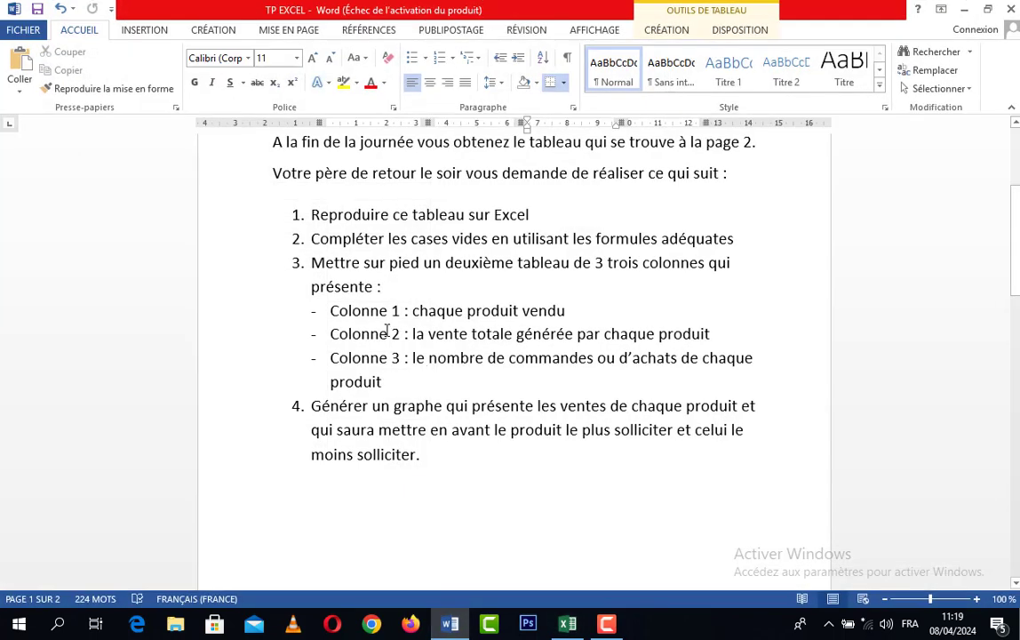
click(451, 627)
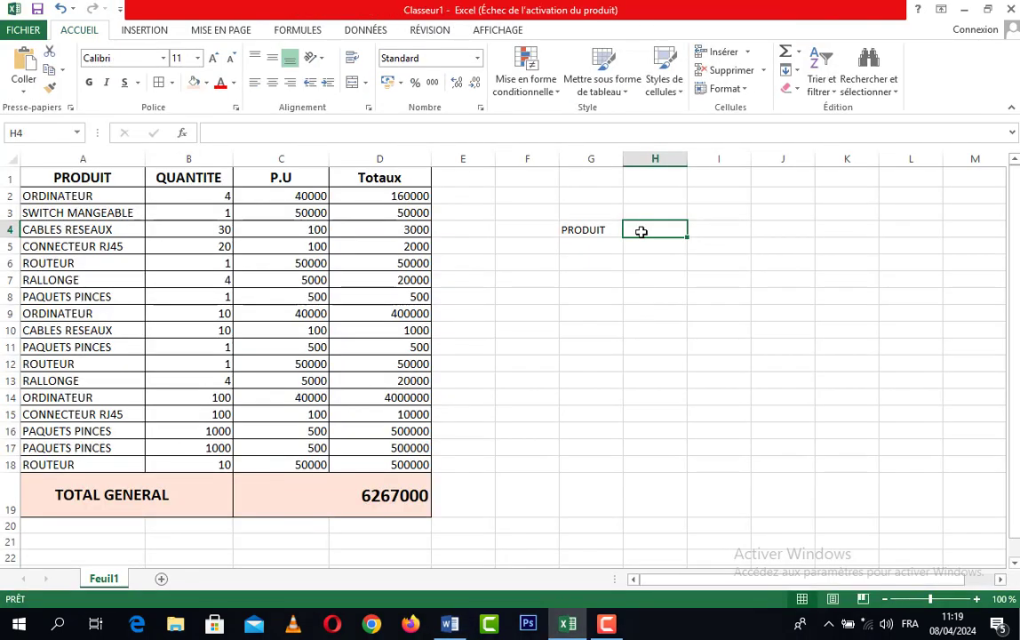
text(VENTE)
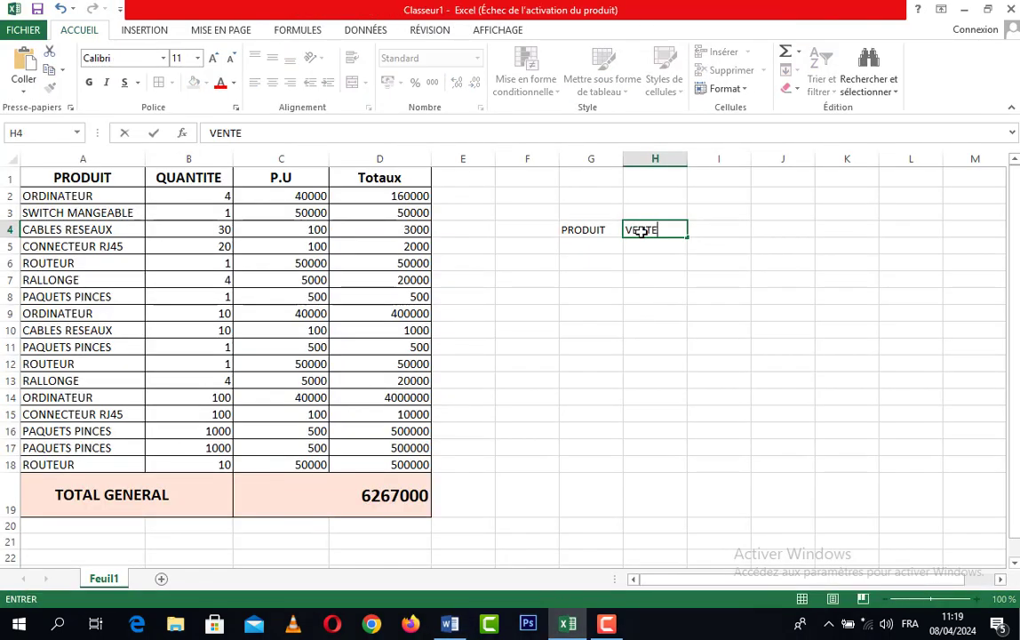
text( TOTAL)
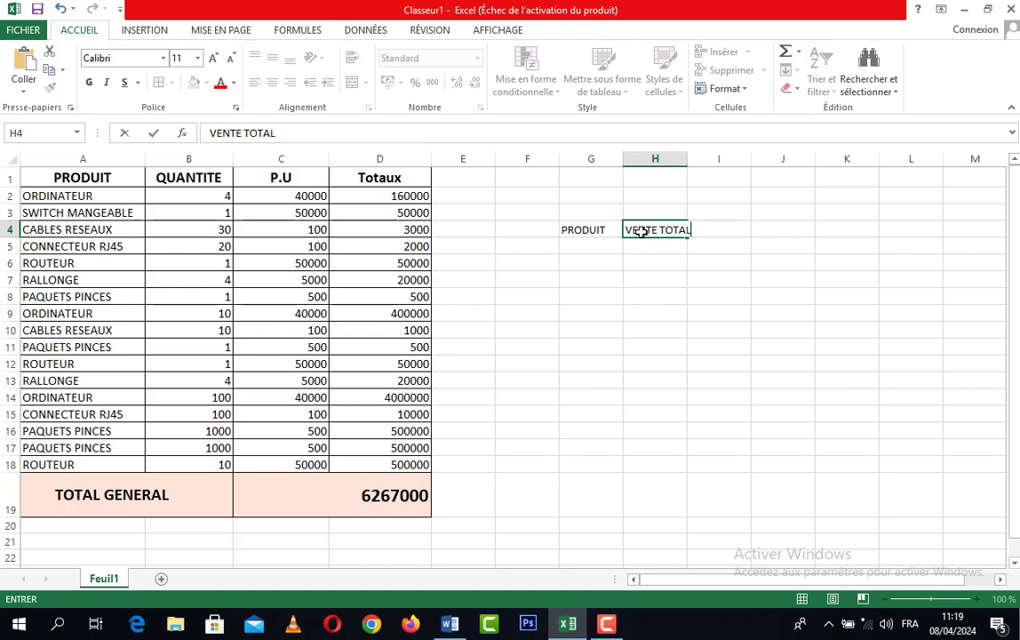
Check the third column's requirement in the Word document and enter the header NOMBRE DE COMMANDE in I4
click(449, 626)
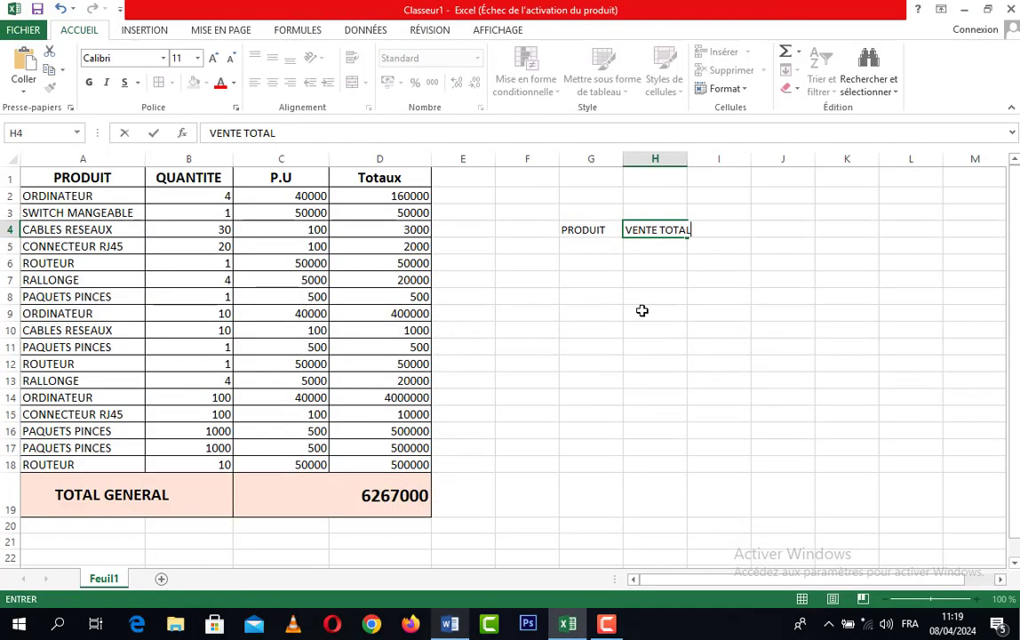
click(450, 628)
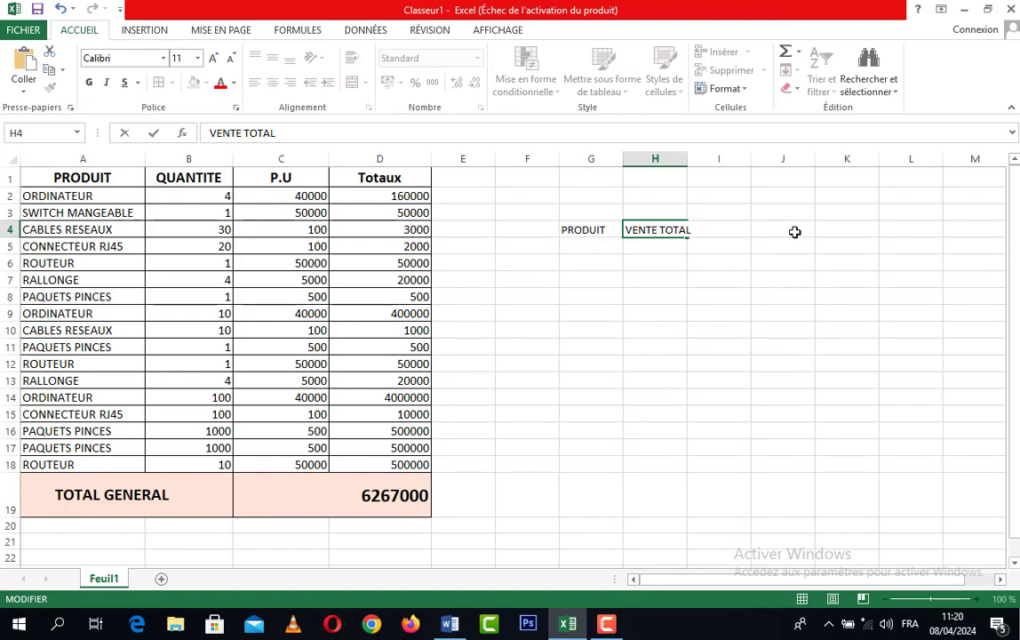
click(793, 231)
click(719, 228)
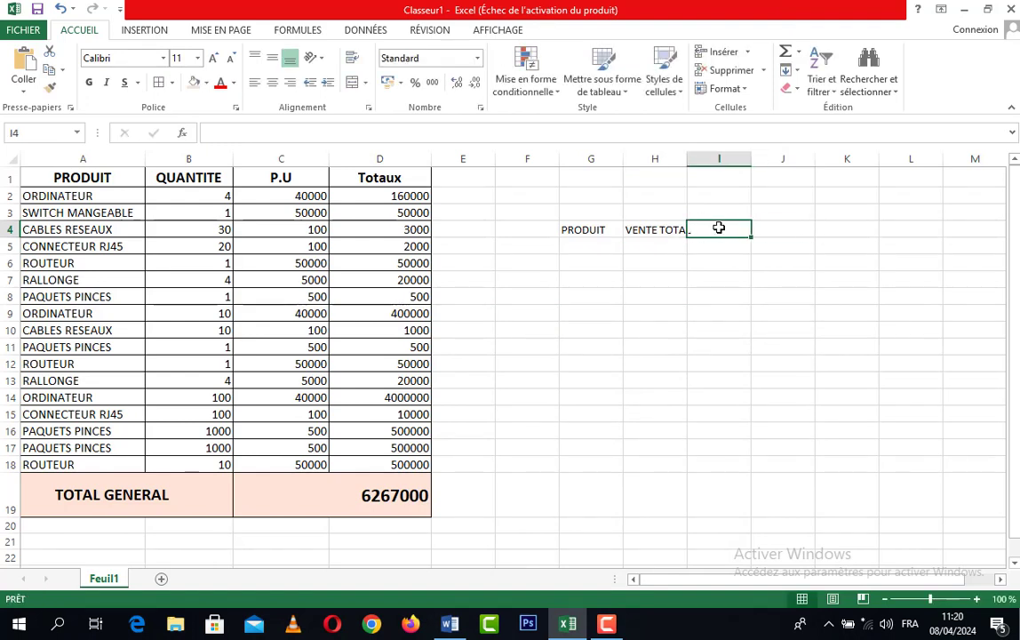
text(NOMBR)
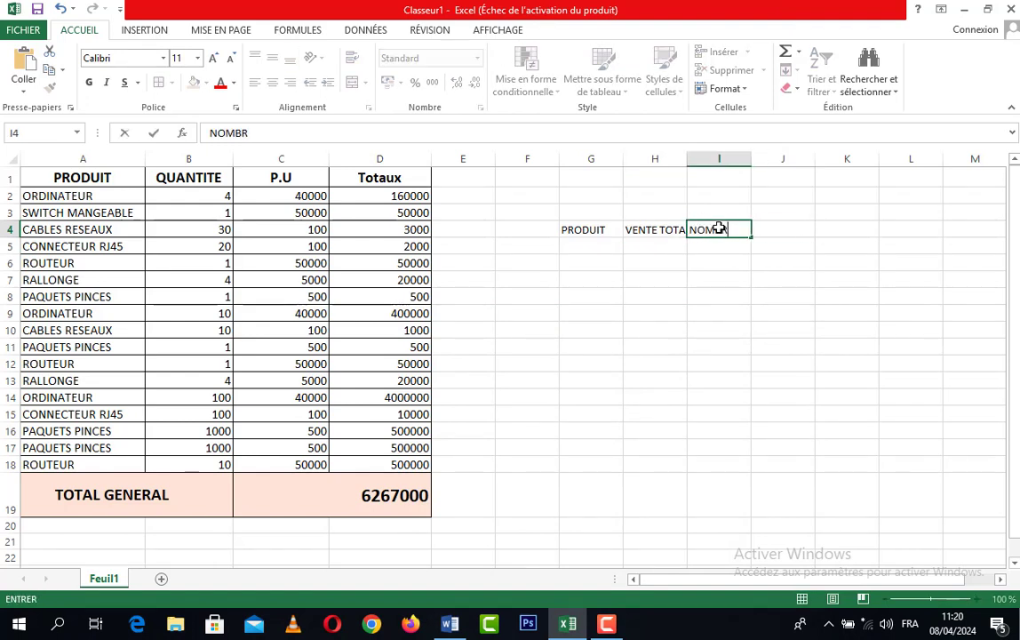
text(E DE COMMANDE)
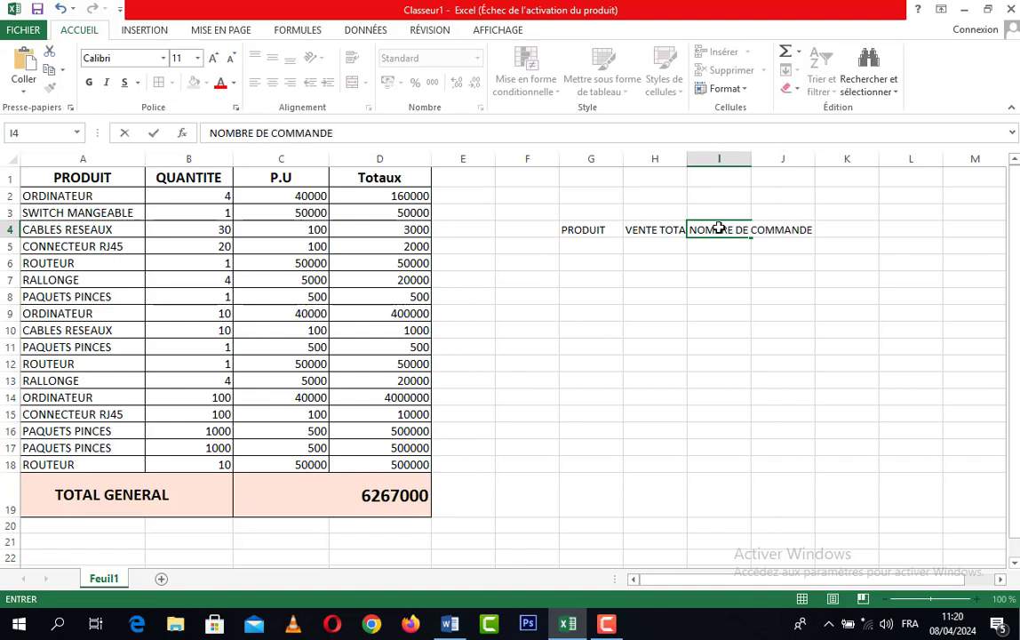
click(766, 311)
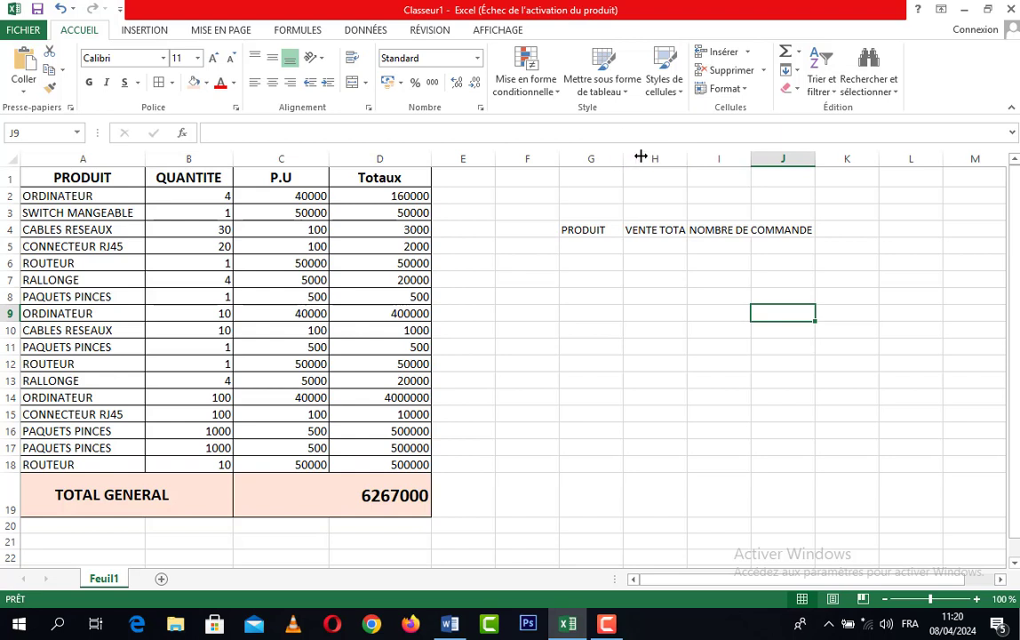
Widen columns G, H, I and J to make room for the full summary table headers
drag(623, 158, 651, 155)
drag(713, 155, 751, 157)
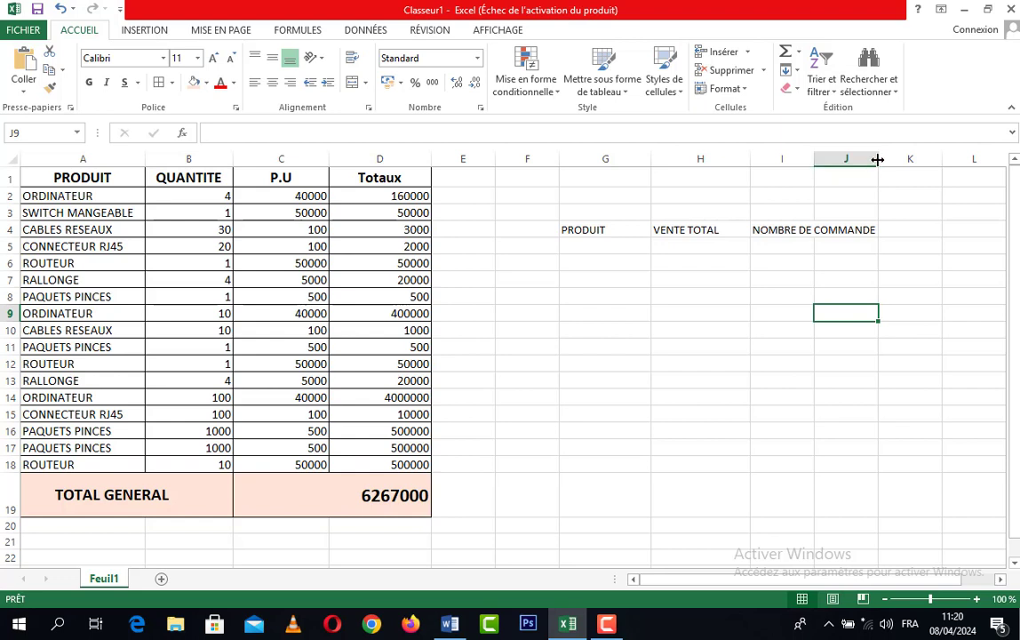
drag(878, 158, 895, 158)
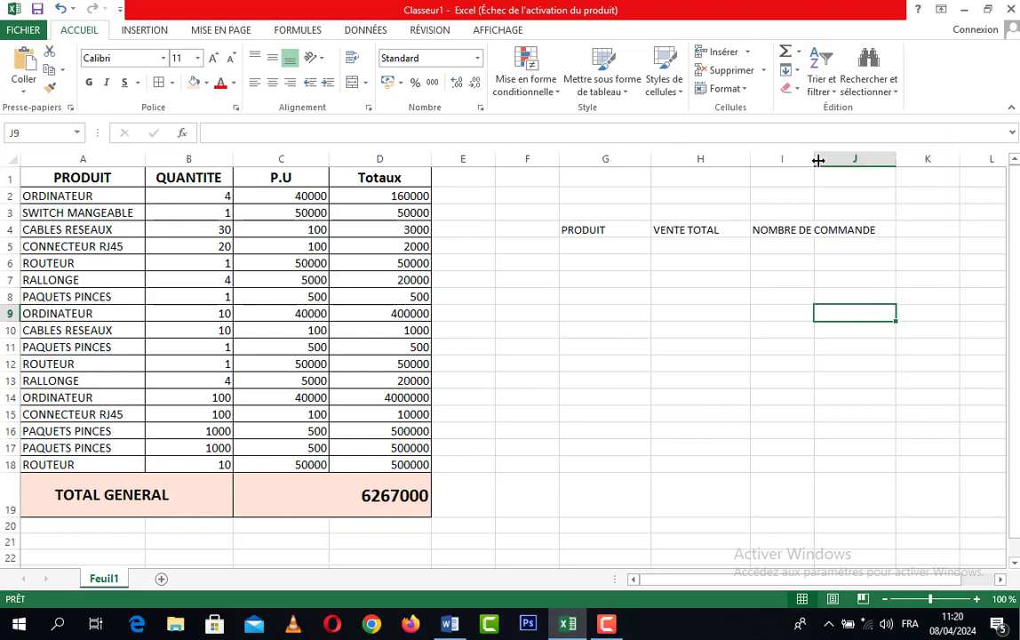
drag(815, 158, 890, 158)
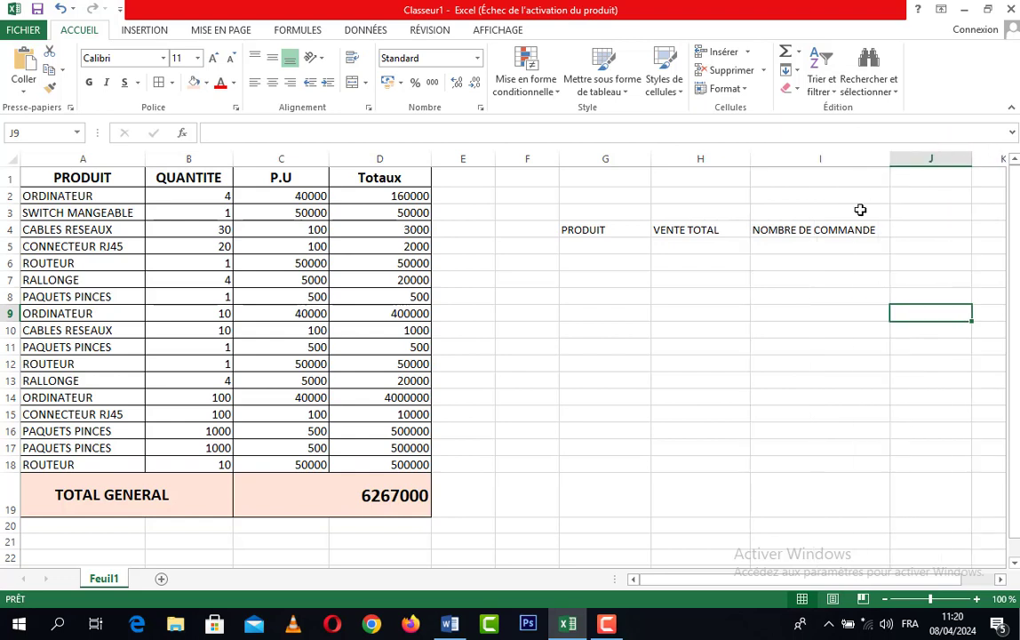
Shorten the header in I4 to NBRE DE COMMANDE
click(792, 231)
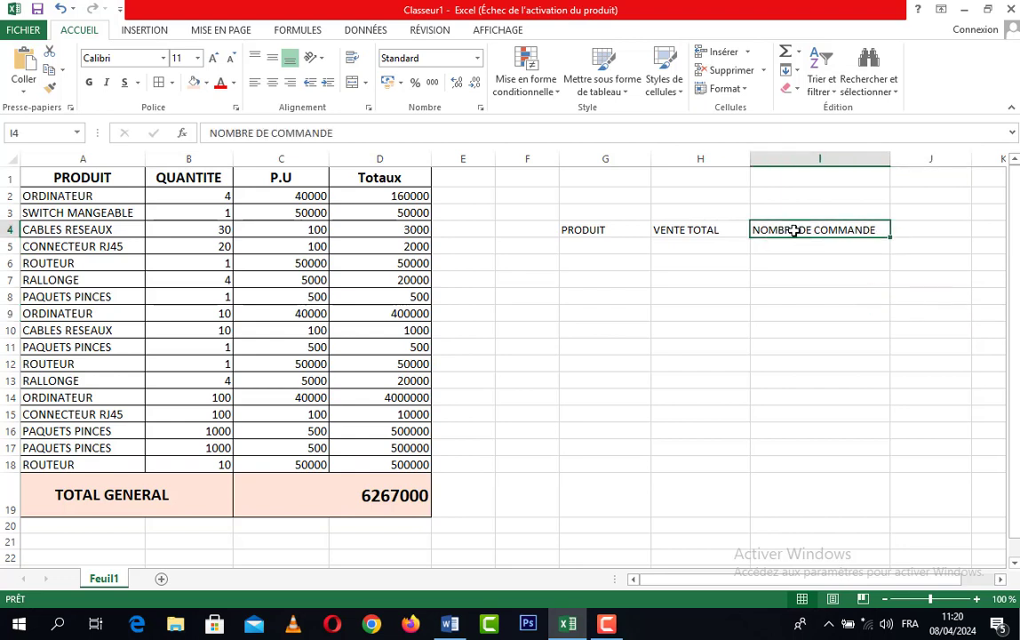
double_click(794, 231)
key(BackSpace)
key(BackSpace)
key(BackSpace)
key(BackSpace)
key(BackSpace)
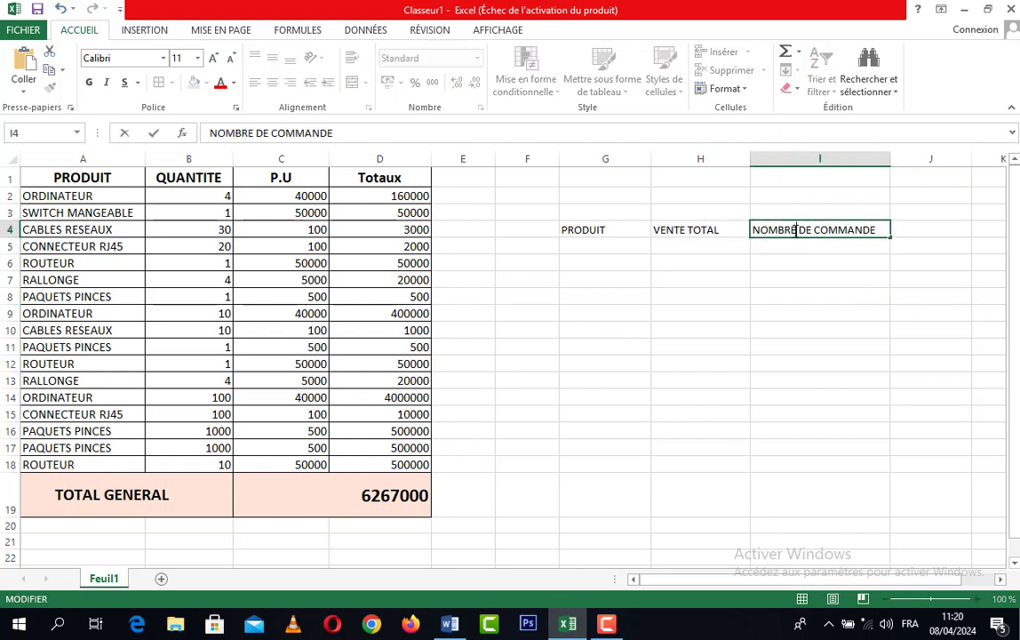
text(BRE)
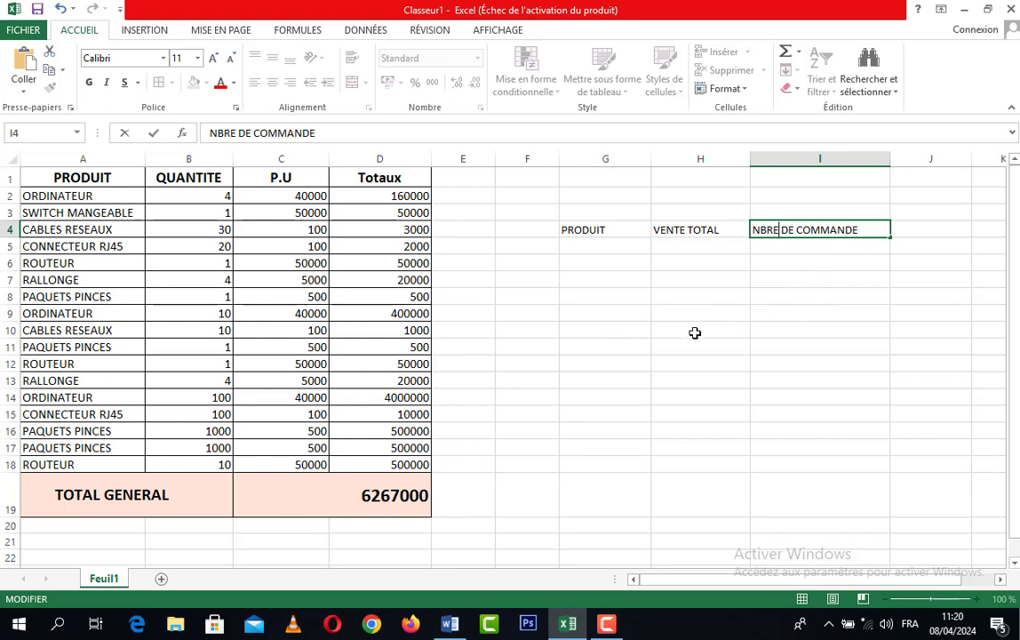
click(678, 309)
Make the summary table headers in G4:I4 bold and enlarge their font to size 14
drag(584, 229, 809, 228)
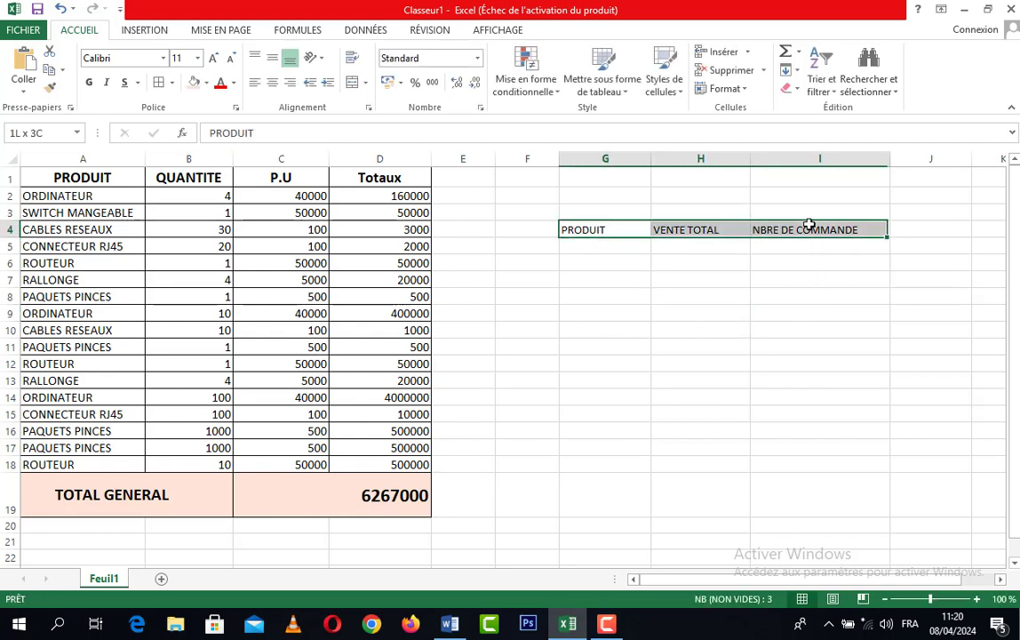
click(90, 82)
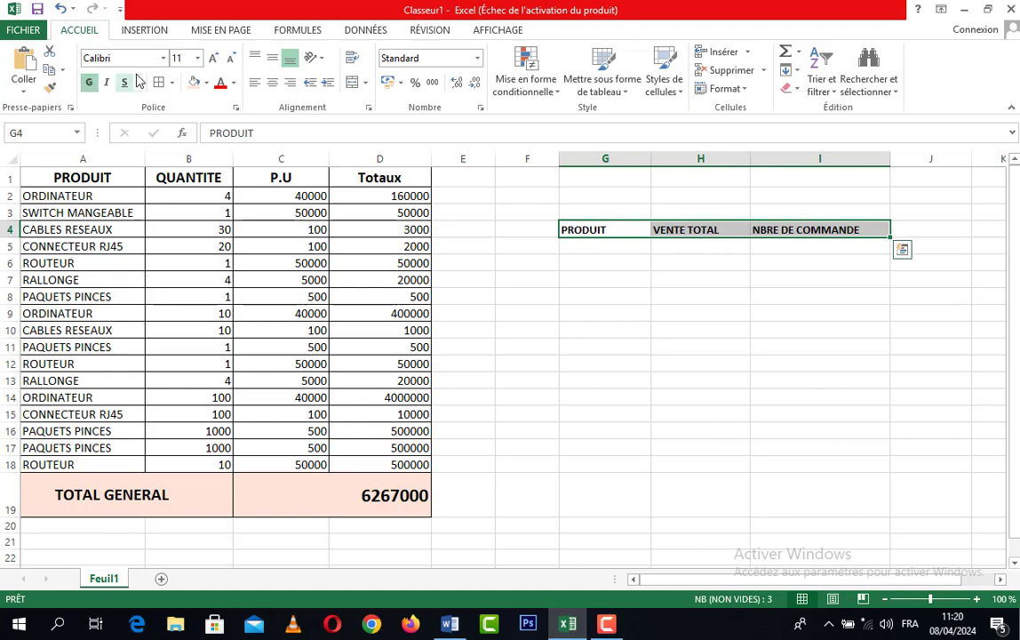
click(212, 59)
click(212, 58)
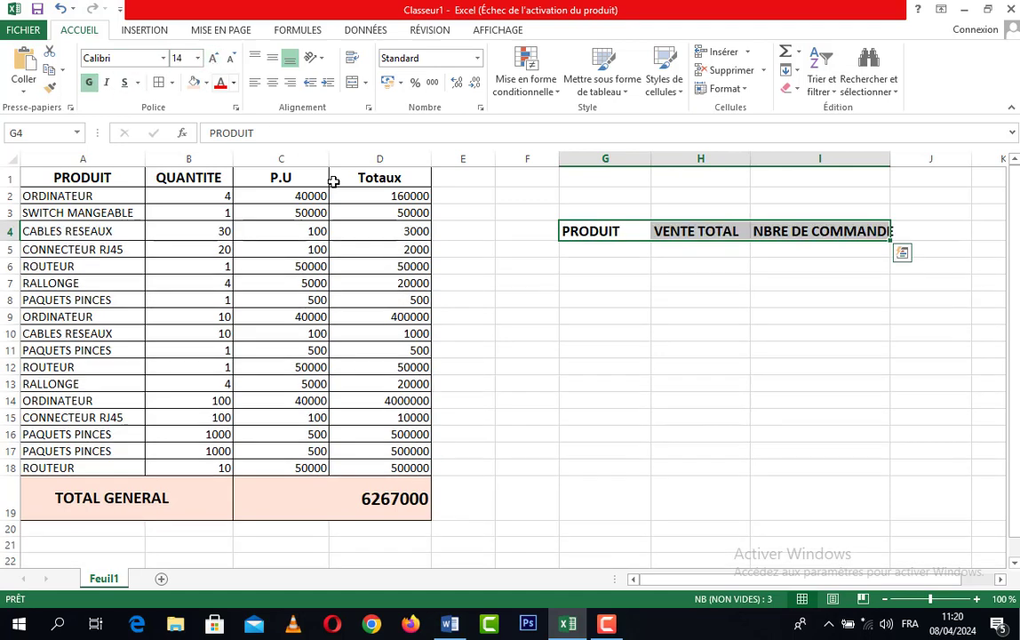
click(594, 230)
click(666, 231)
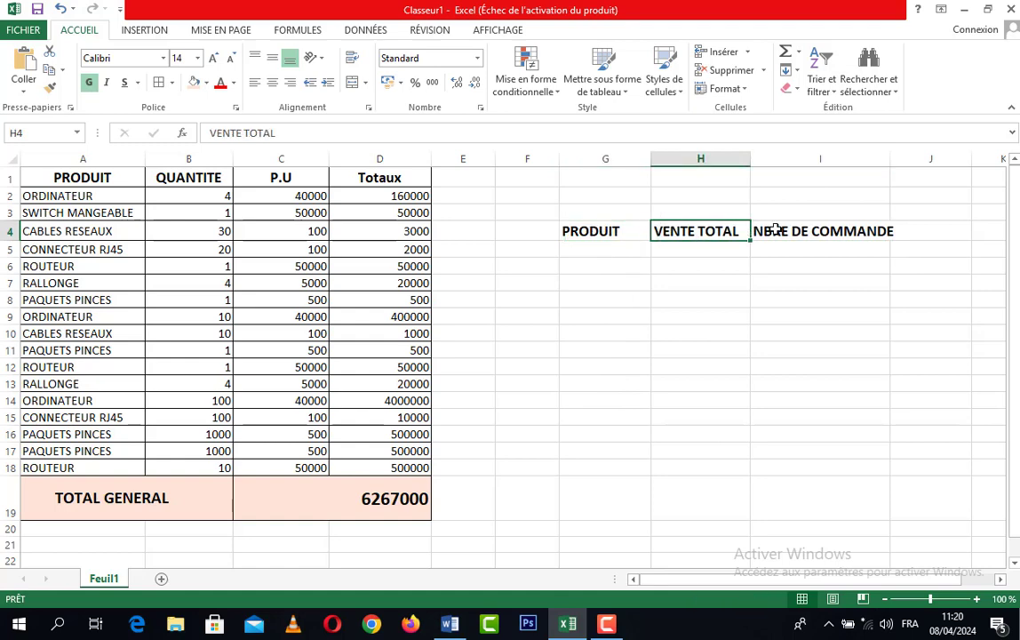
click(774, 228)
click(599, 228)
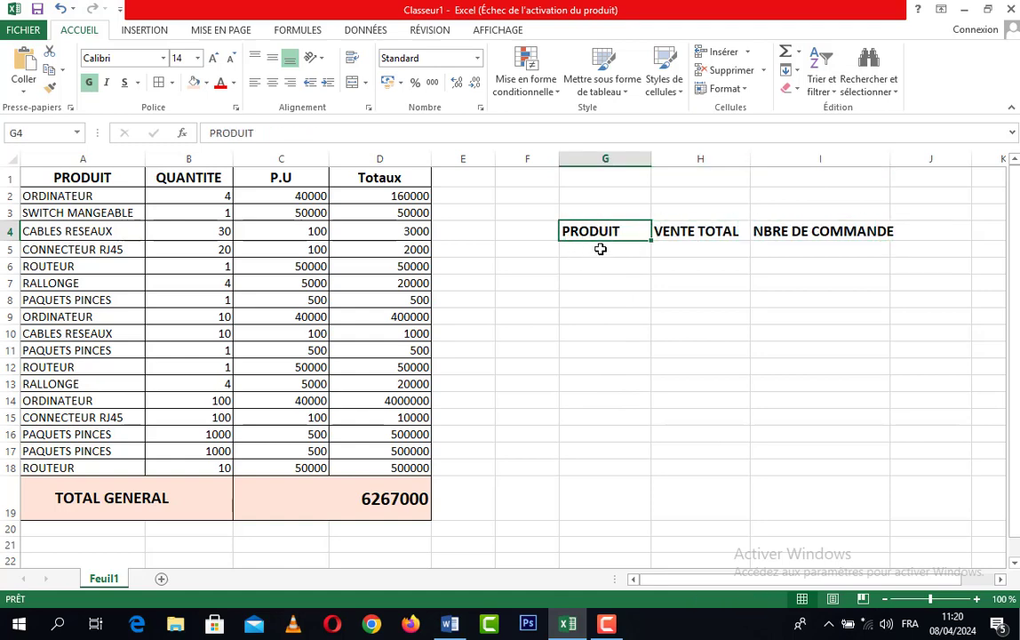
Copy the product name ORDINATEUR from A2 into G5 as the first entry of the summary table
click(600, 249)
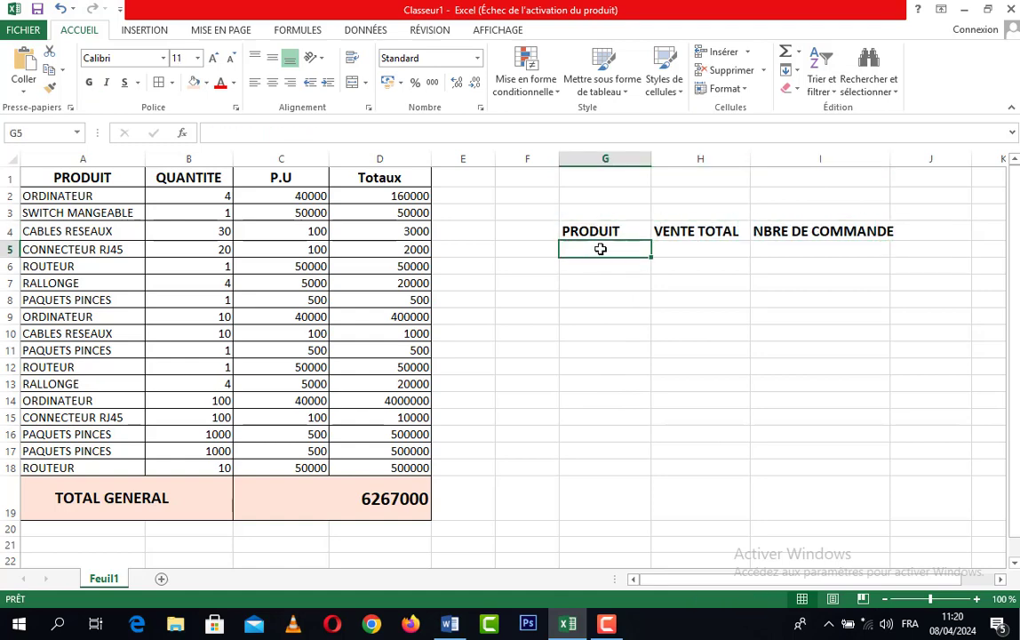
click(36, 196)
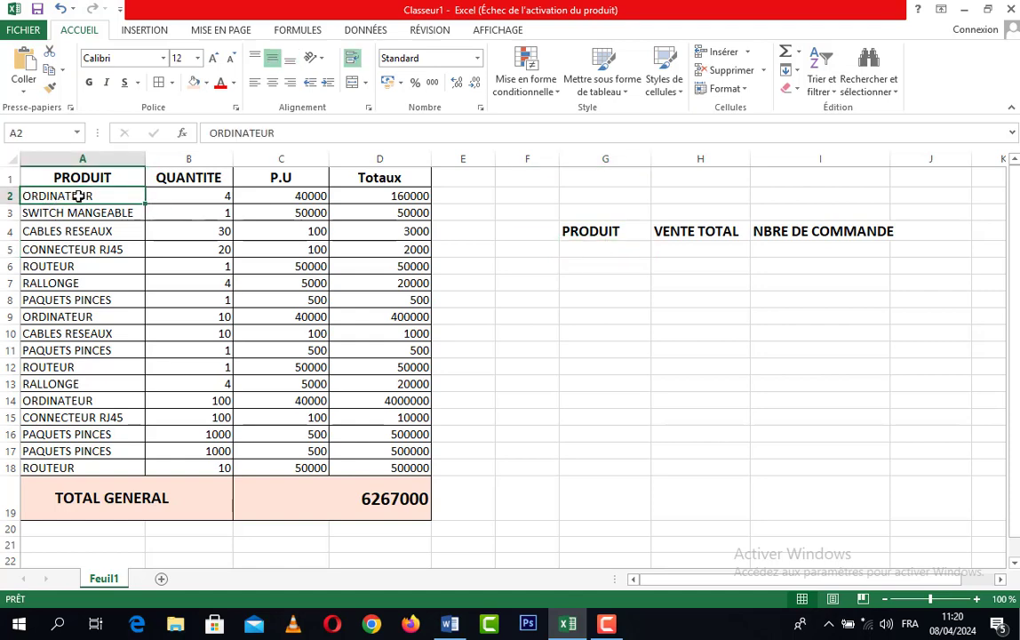
key(ctrl+c)
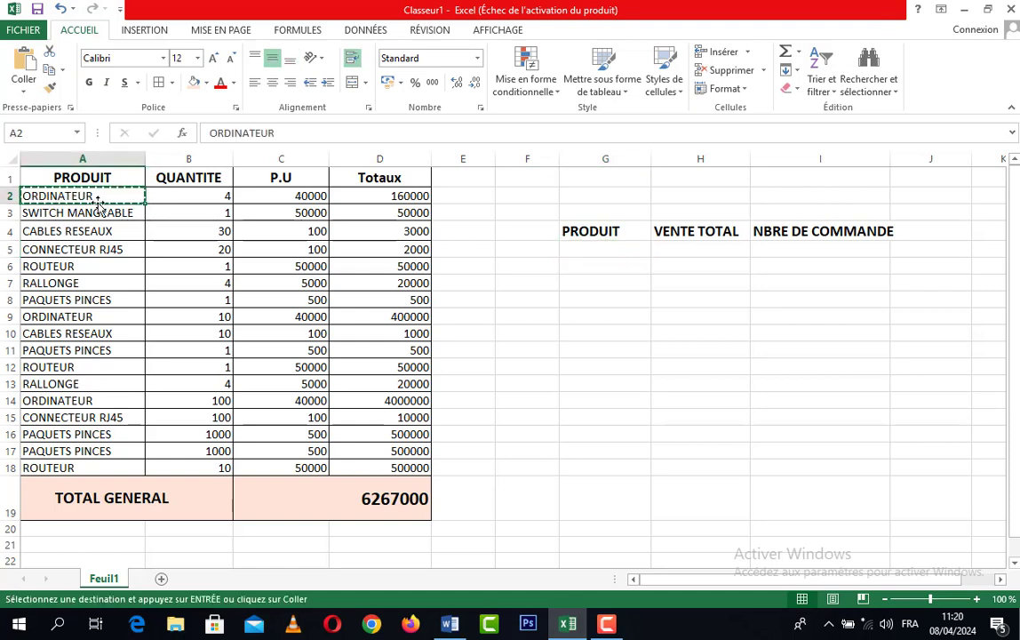
click(597, 249)
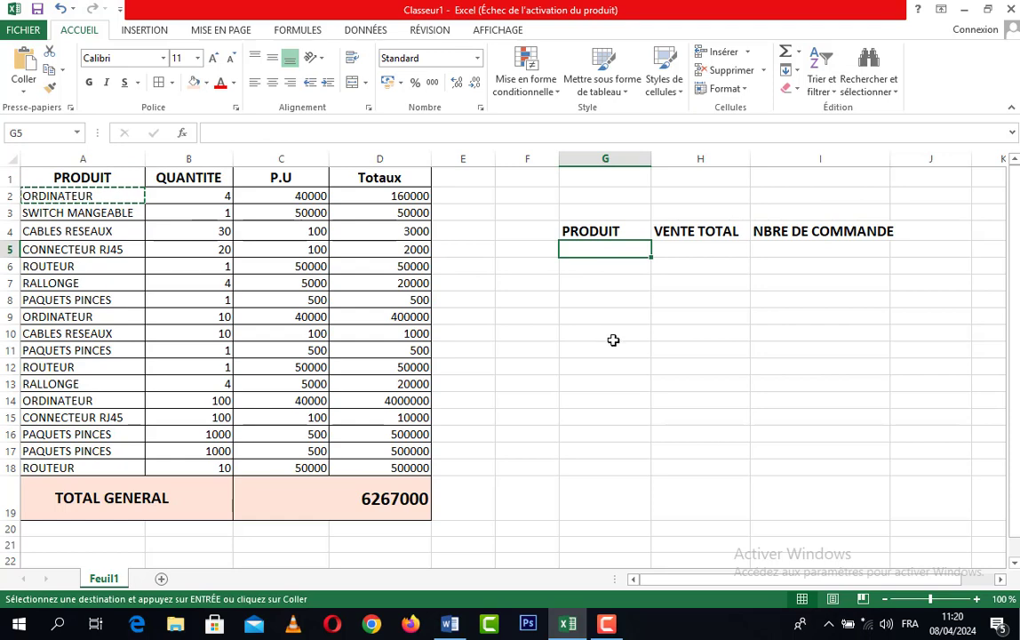
key(ctrl+v)
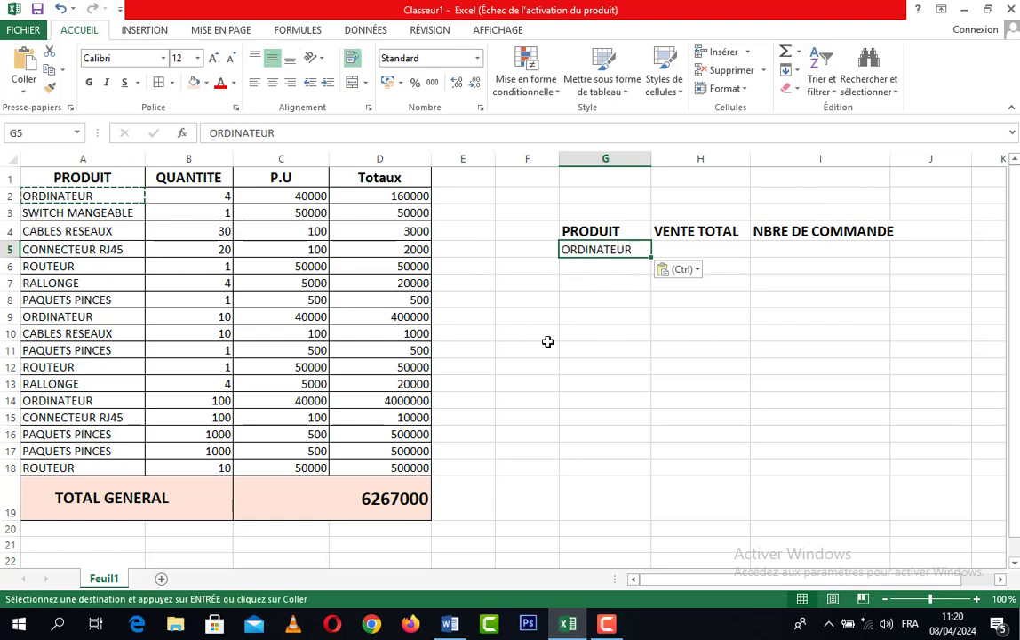
Copy the product name SWITCH MANGEABLE from A3 into G6 of the summary table
click(64, 210)
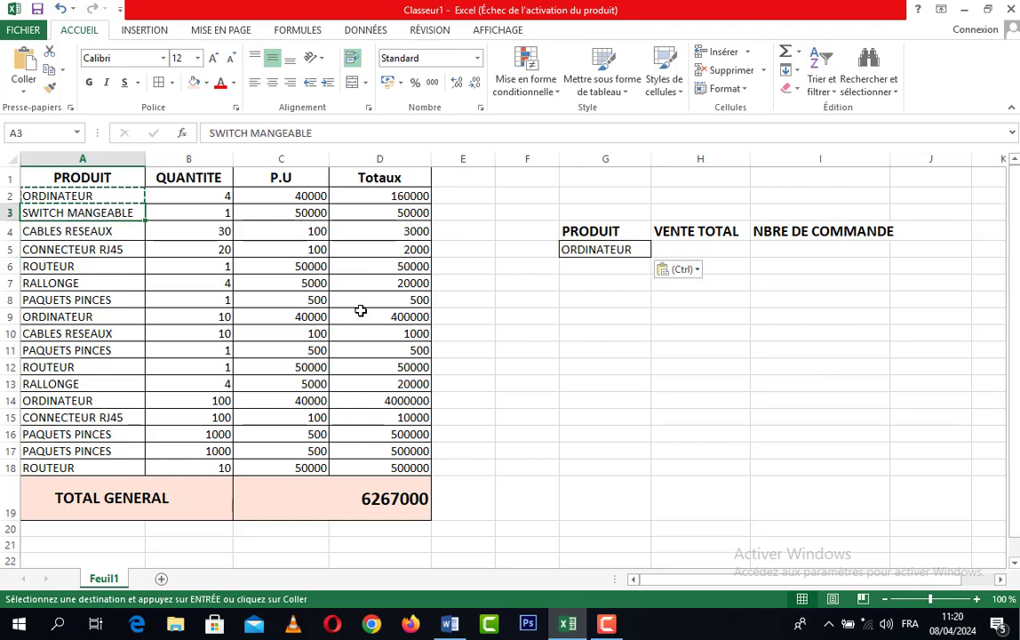
key(ctrl+c)
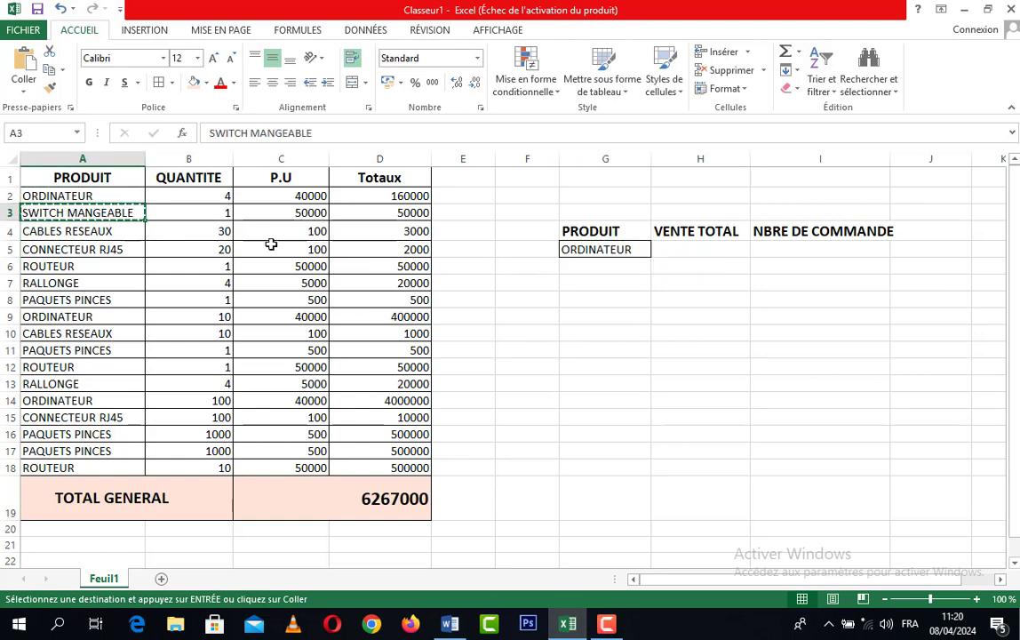
click(608, 266)
key(ctrl+v)
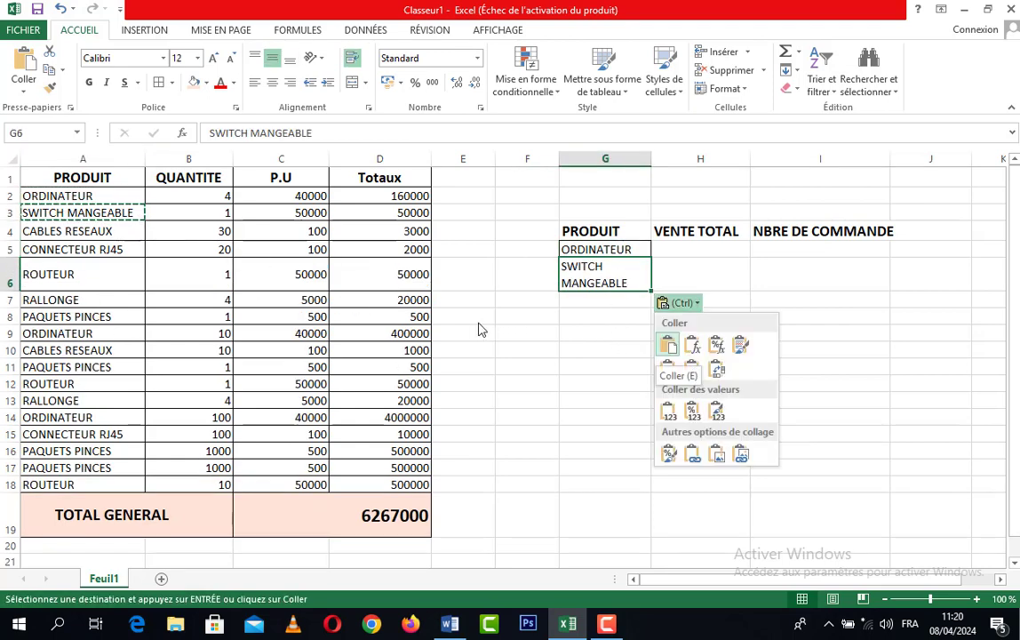
Copy the product name CABLES RESEAUX from A4 into G7 of the summary table
click(78, 235)
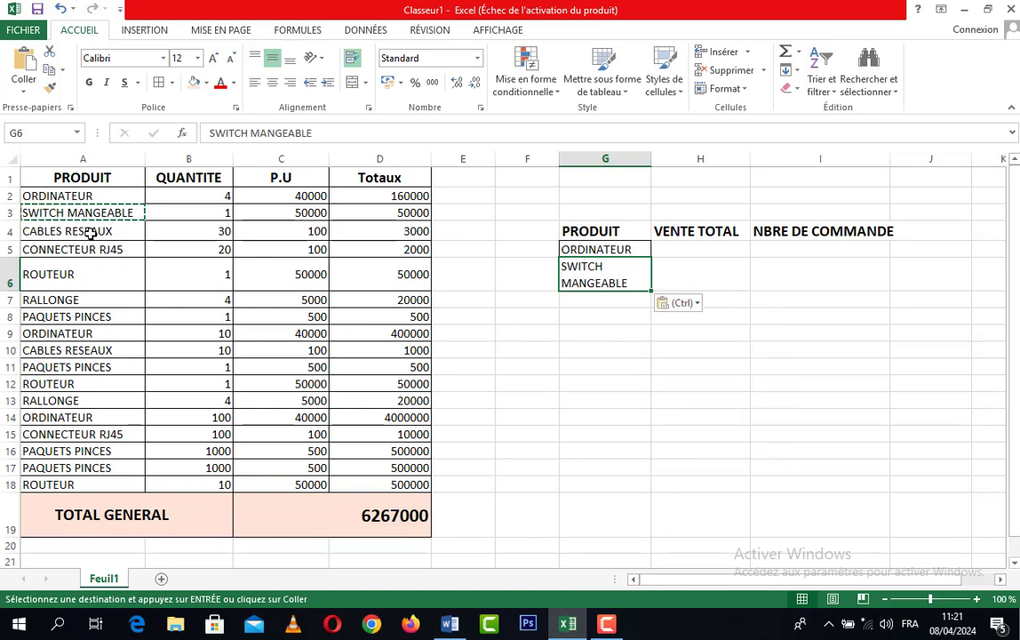
click(89, 233)
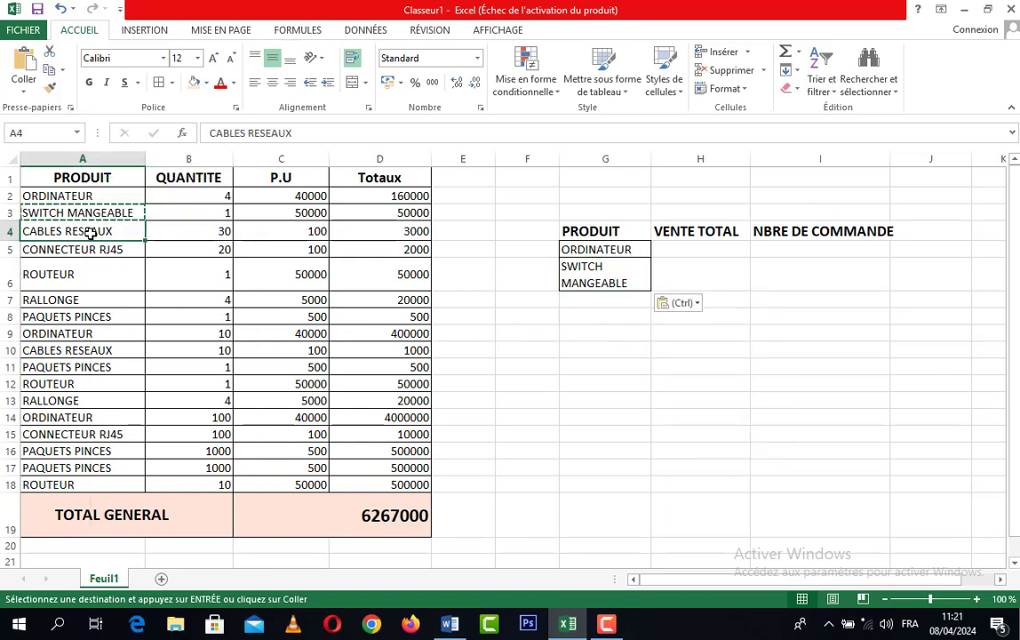
right_click(91, 232)
click(142, 264)
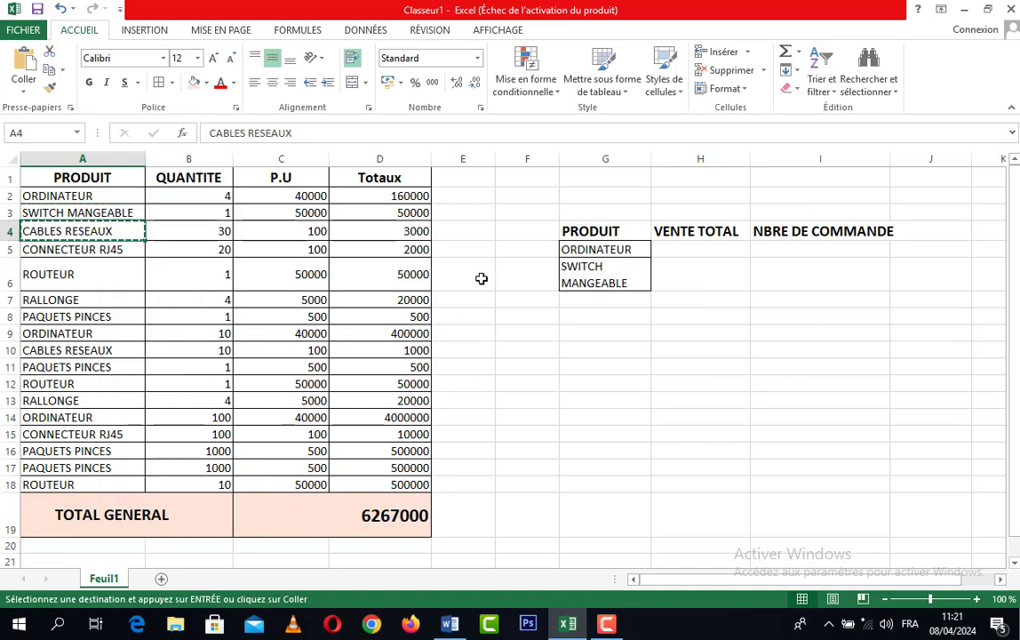
click(576, 301)
right_click(576, 301)
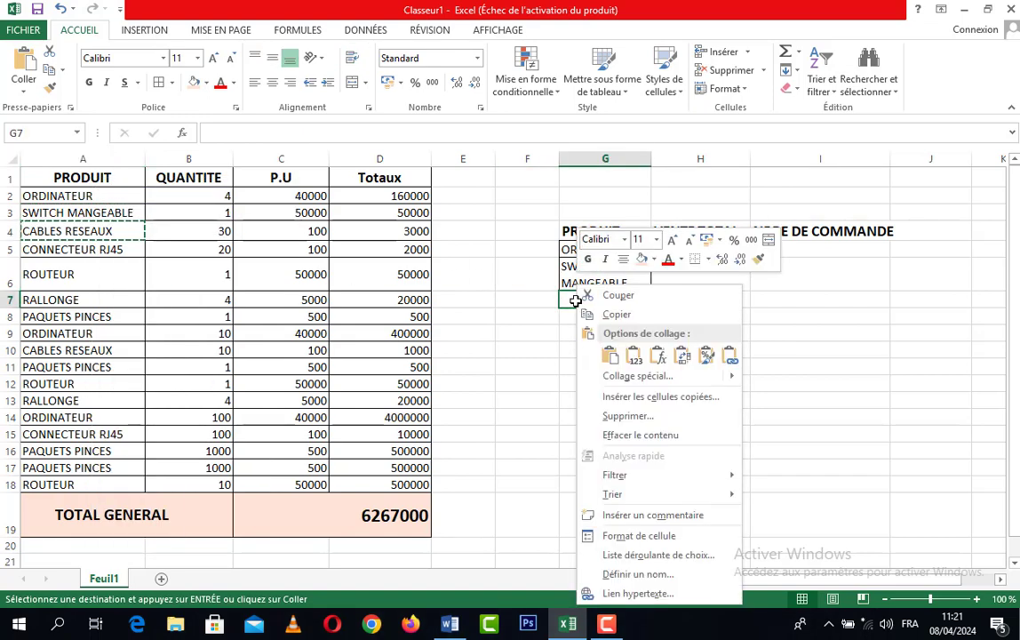
click(610, 356)
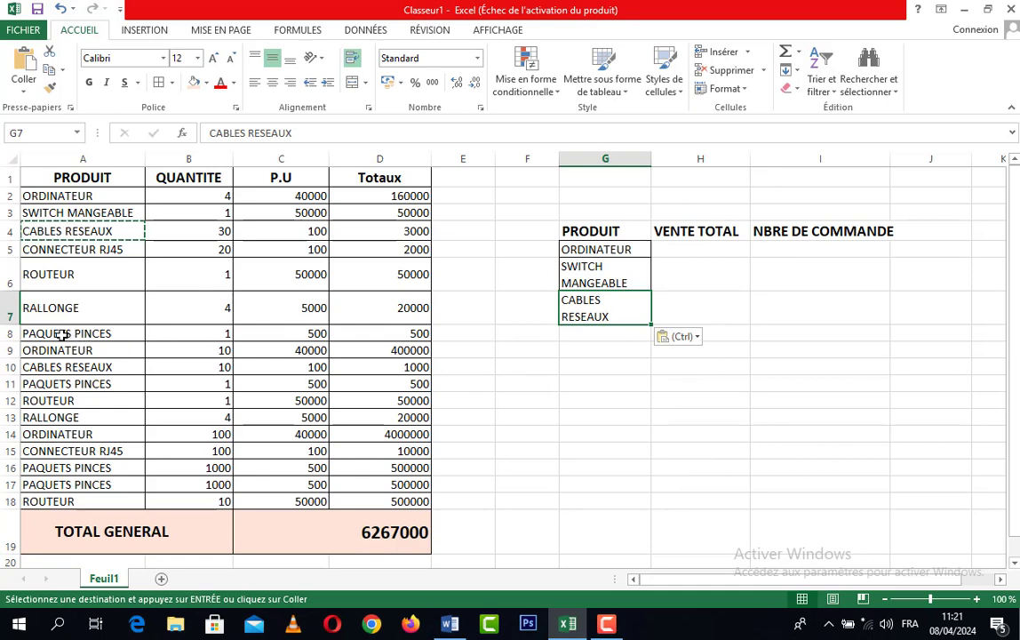
Copy the product name CONNECTEUR RJ45 from A5 into G8 of the summary table
right_click(65, 252)
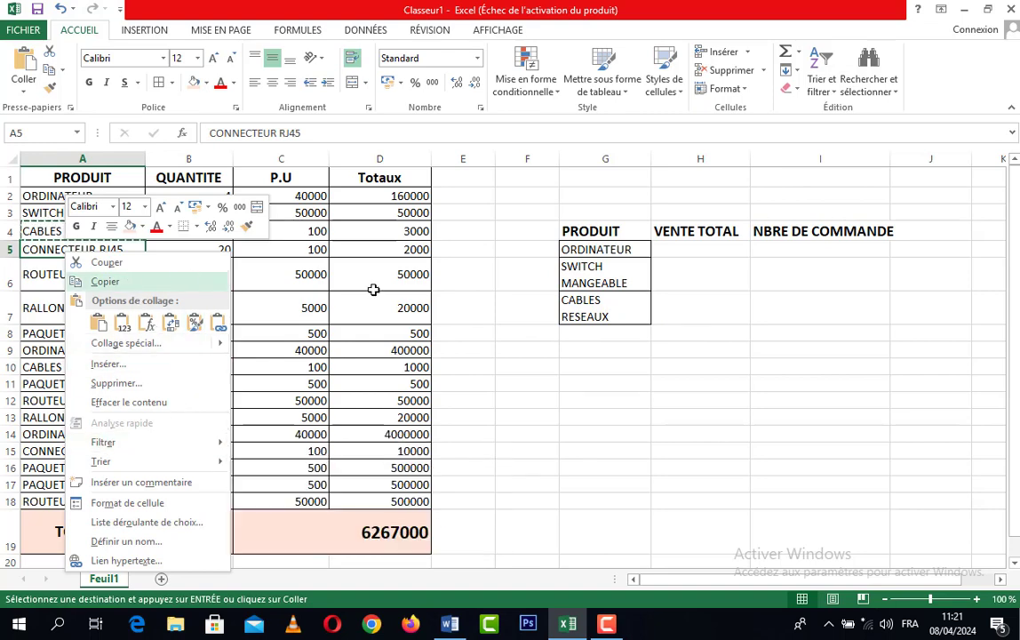
click(605, 334)
right_click(605, 332)
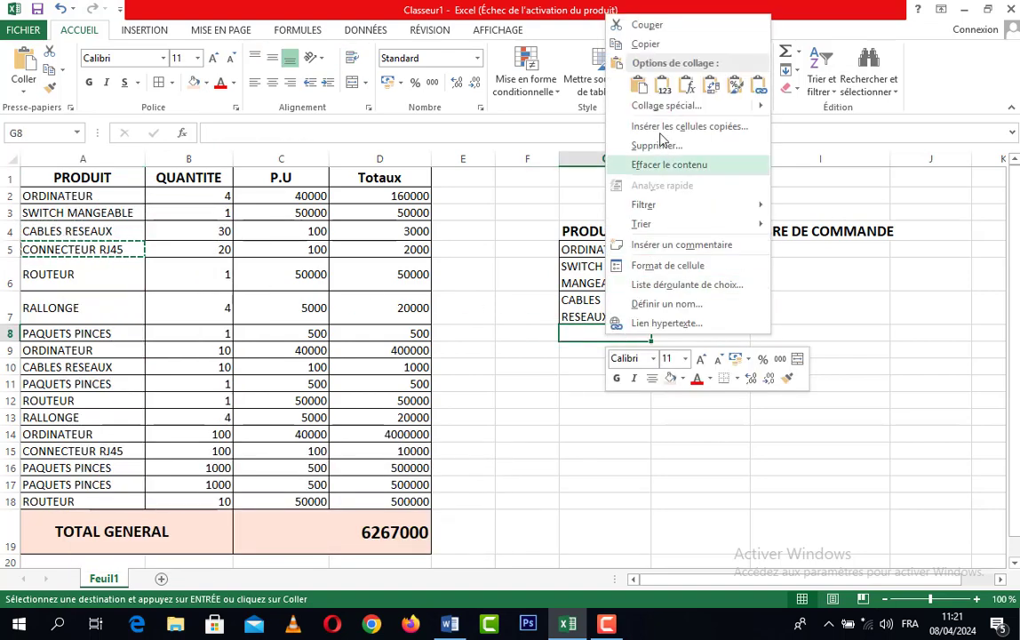
click(639, 85)
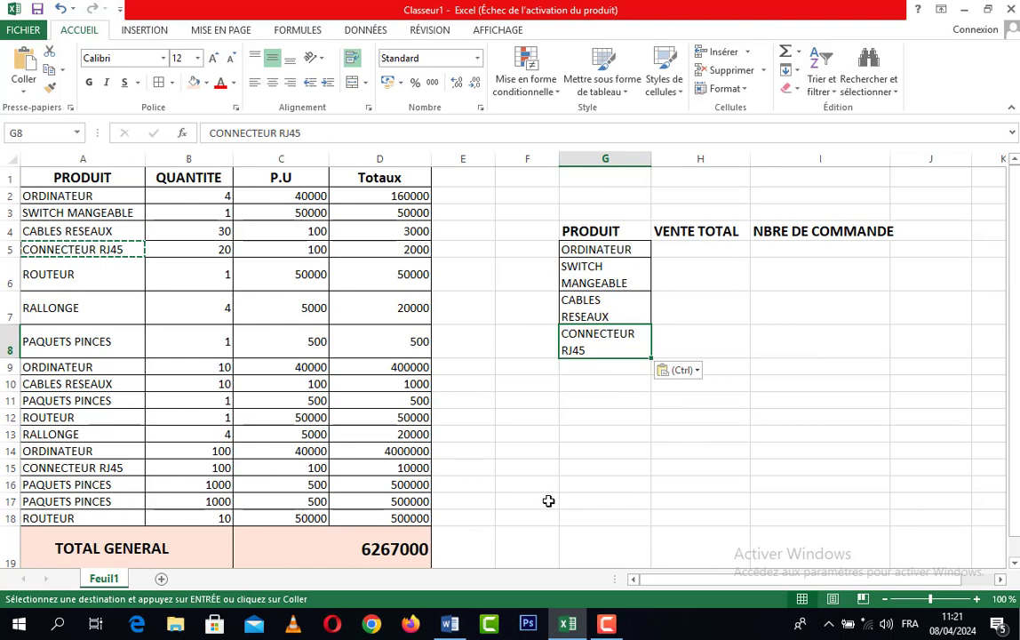
Copy the product name ROUTEUR from A6 into G9 of the summary table
click(48, 278)
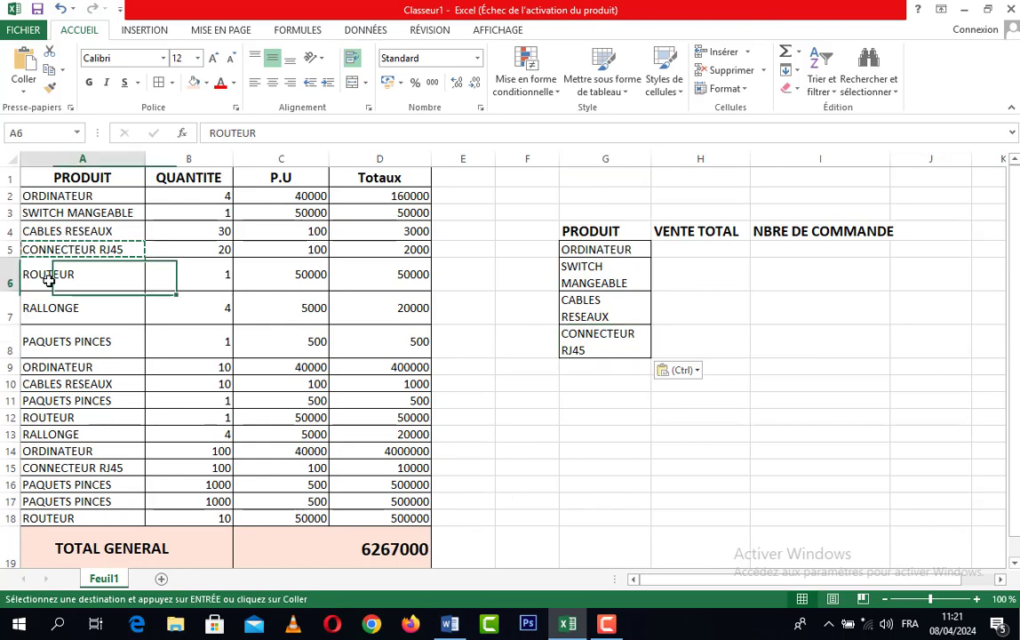
right_click(49, 280)
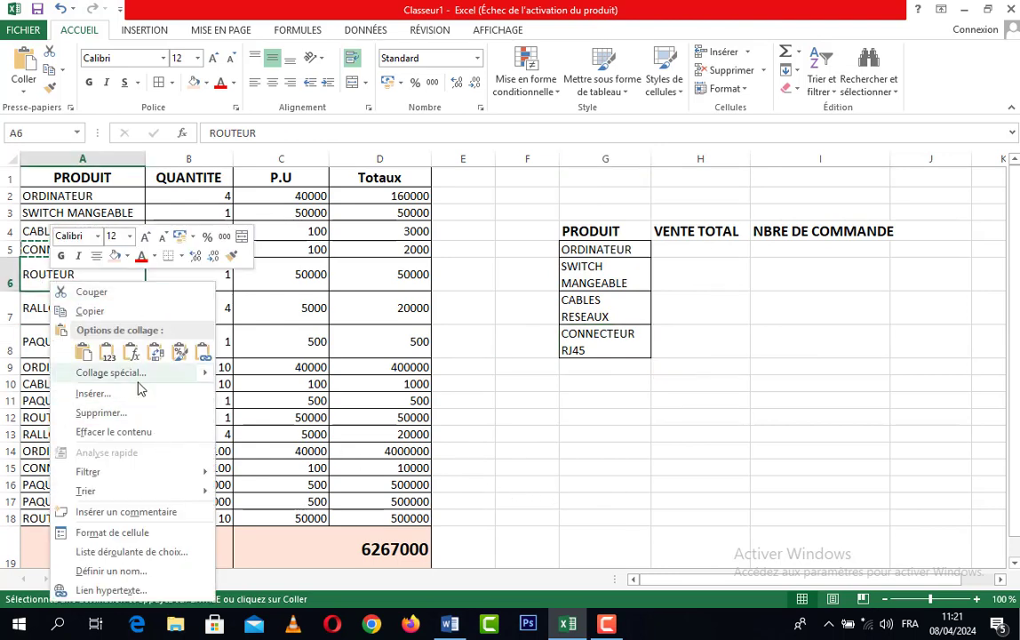
click(87, 312)
click(590, 365)
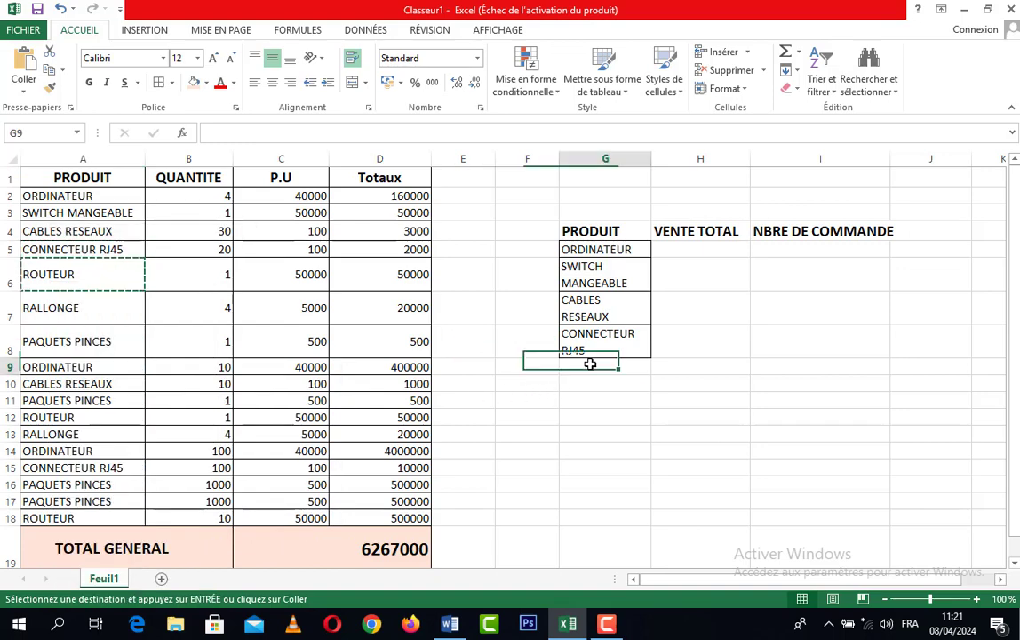
right_click(590, 365)
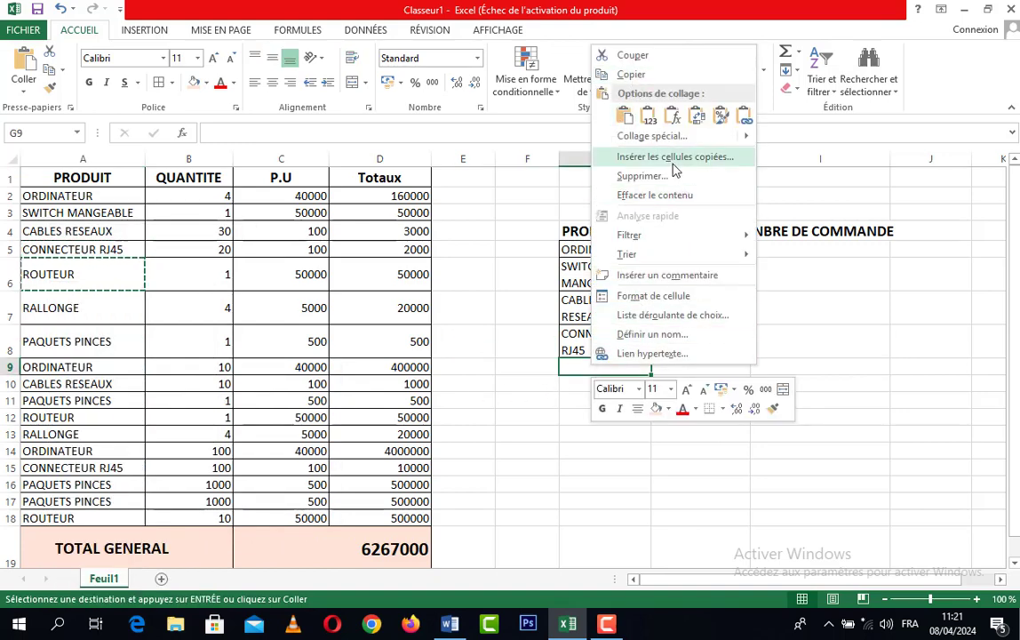
click(624, 116)
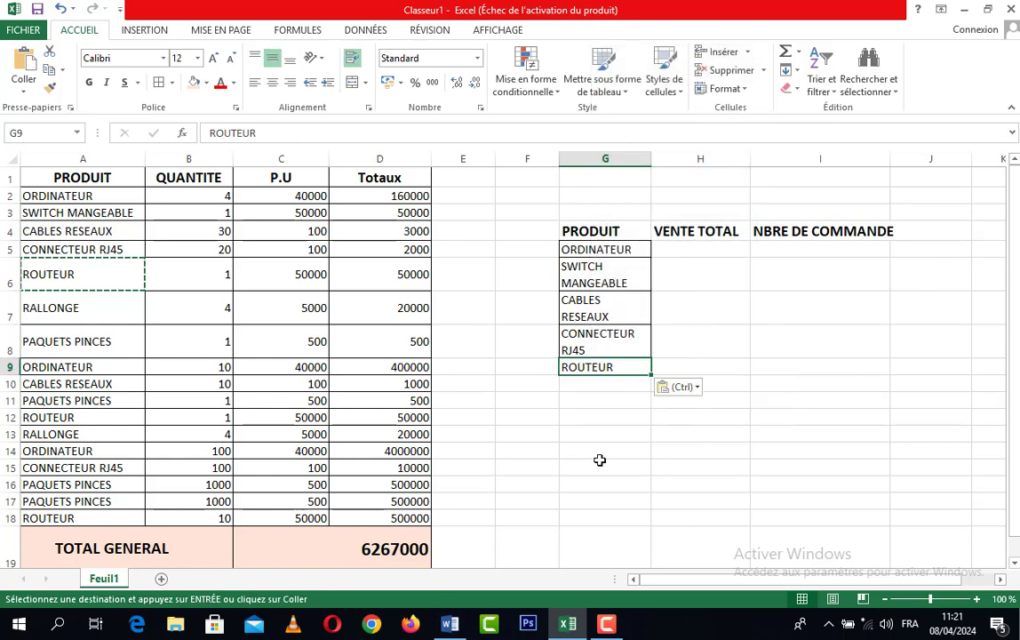
Copy the product name RALLONGE from A7 into G10 of the summary table
right_click(71, 308)
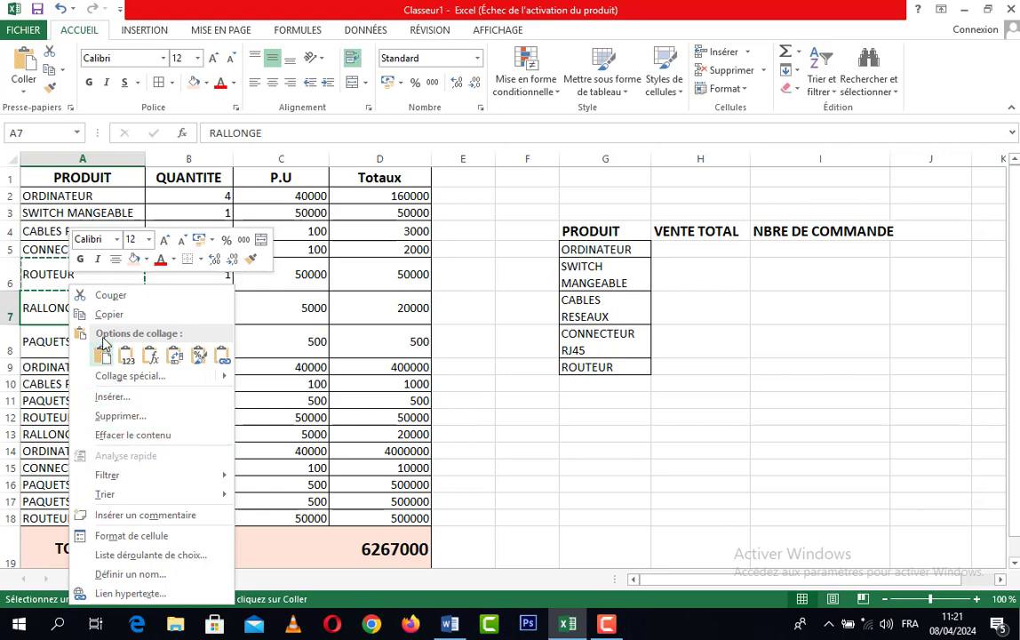
key(Escape)
click(588, 384)
right_click(589, 384)
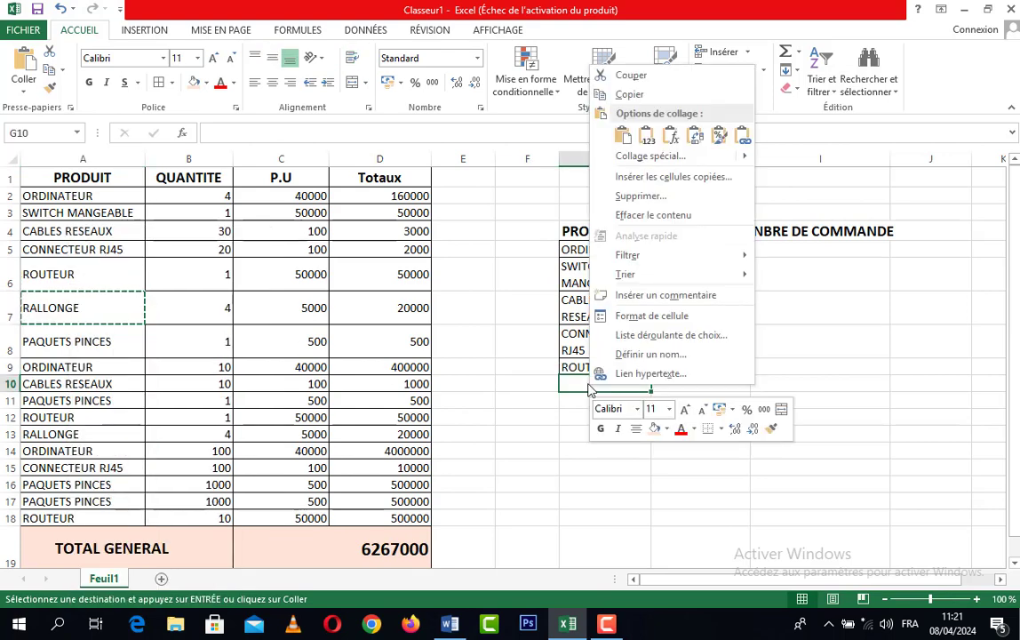
click(623, 138)
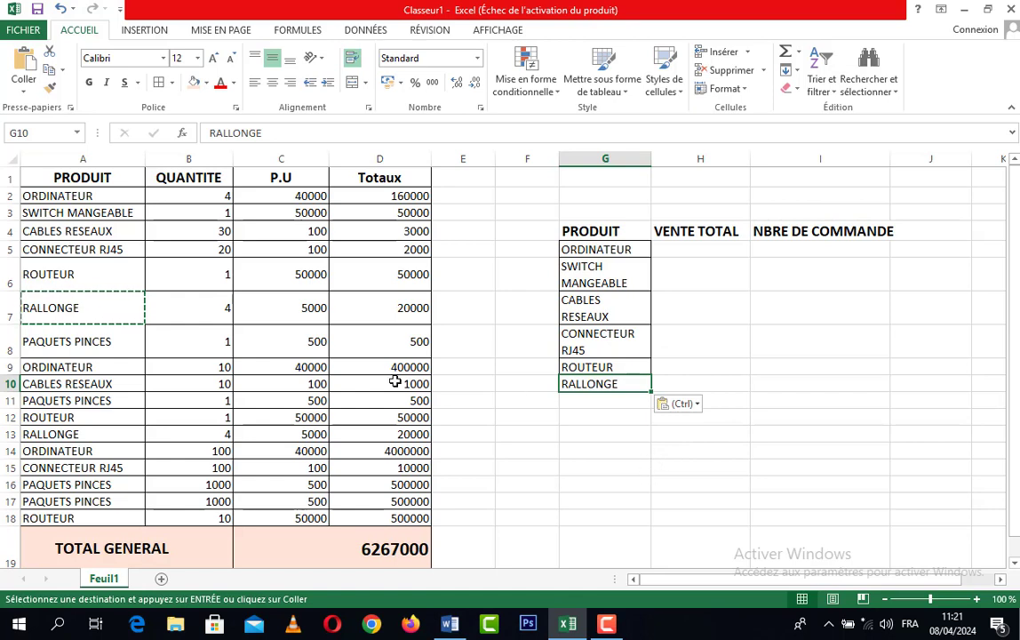
Copy the product name PAQUETS PINCES from A8 into G11 as the last entry of the summary table
click(55, 345)
right_click(57, 342)
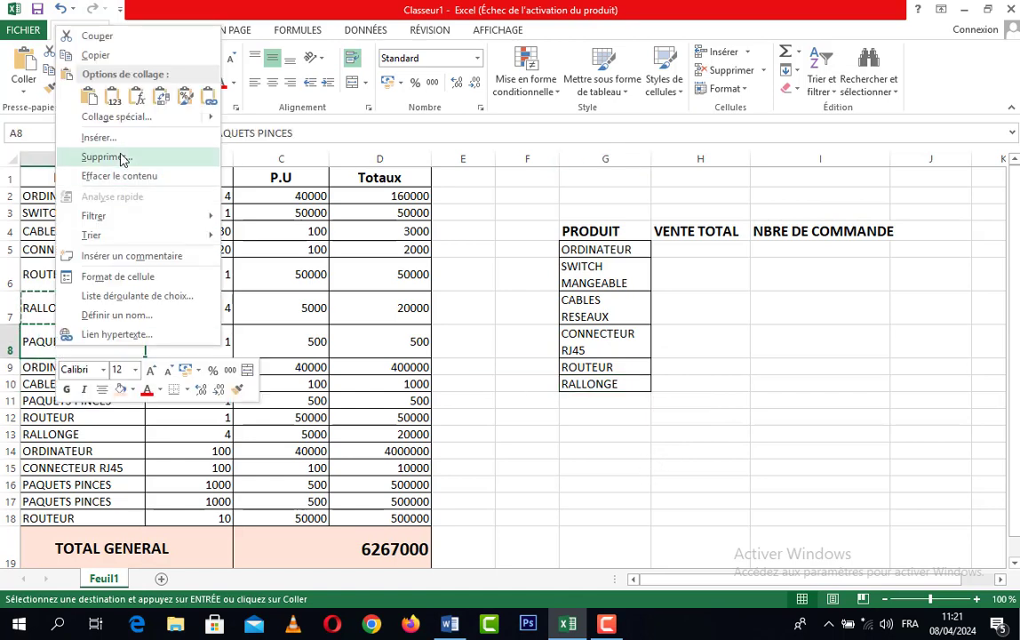
click(95, 55)
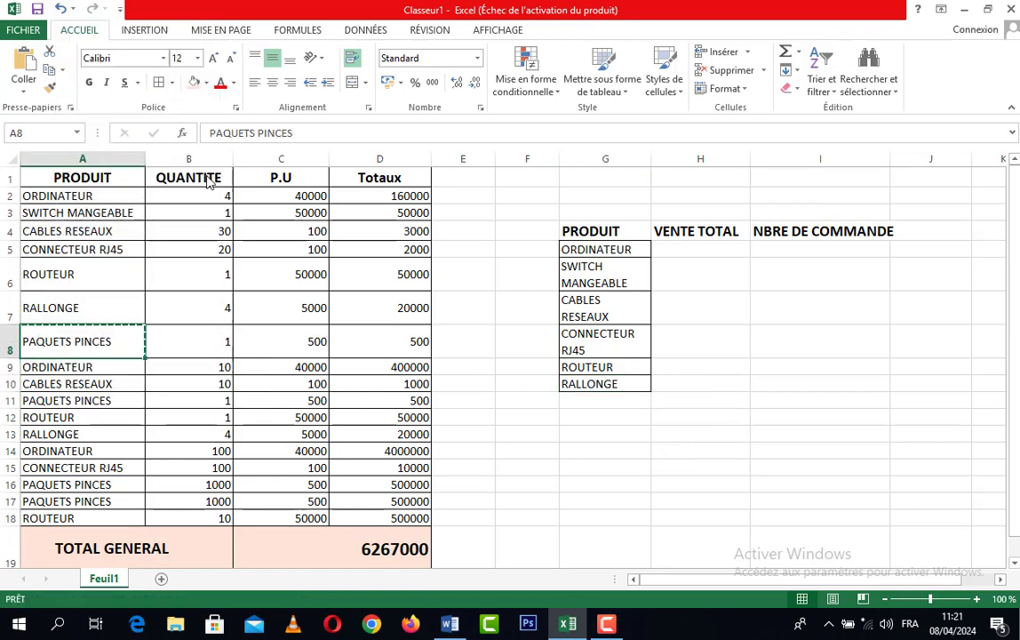
right_click(581, 401)
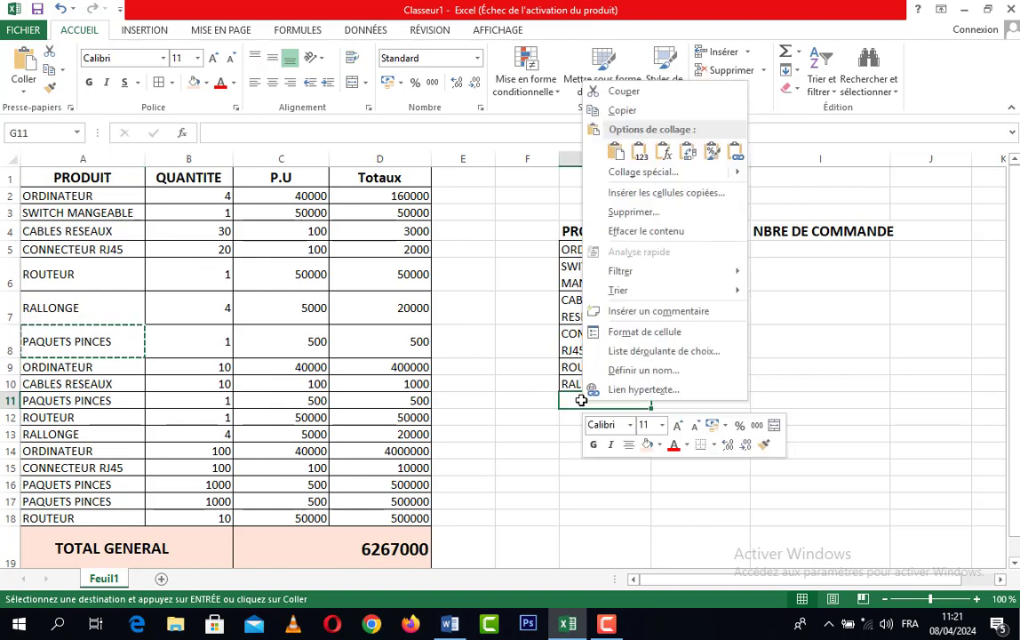
click(616, 154)
key(ctrl+v)
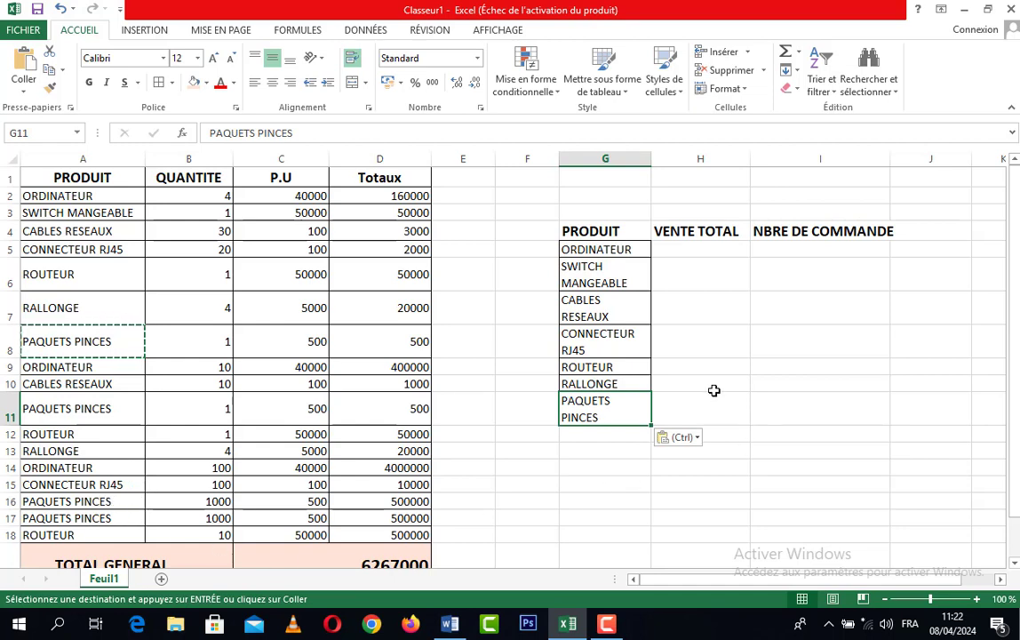
Widen column I so the NBRE DE COMMANDE header fits inside its cell
click(835, 419)
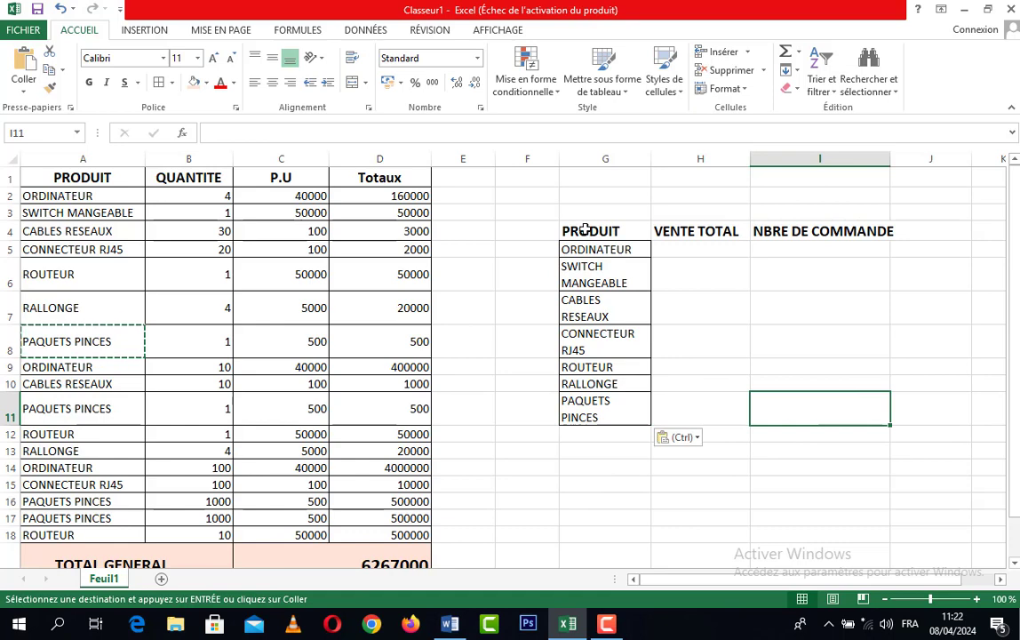
drag(585, 229, 836, 337)
click(907, 230)
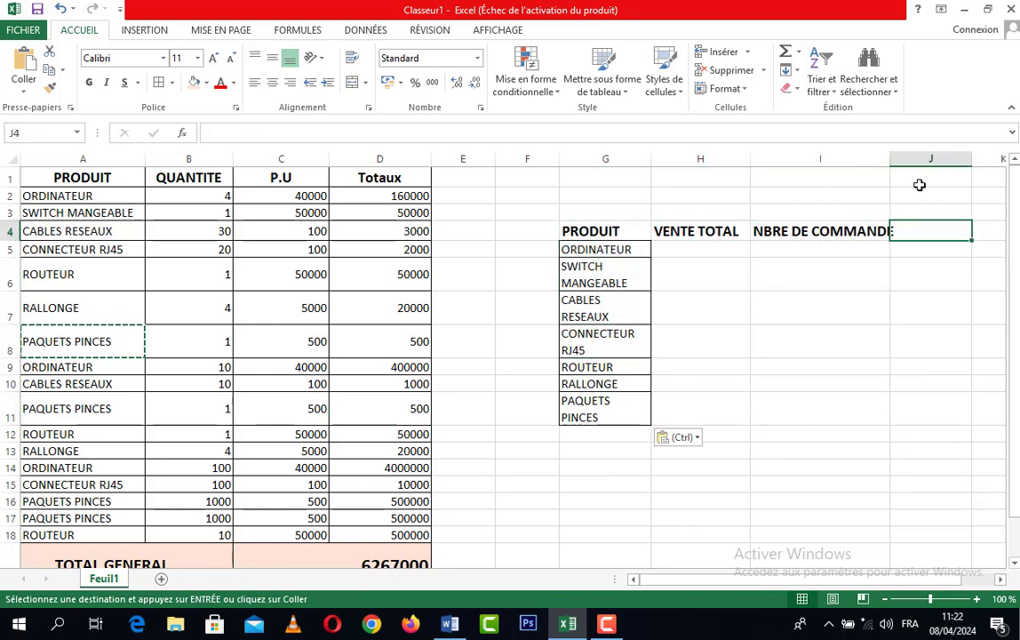
drag(889, 158, 904, 157)
Apply all borders to the summary table range G4:I11
drag(577, 231, 836, 413)
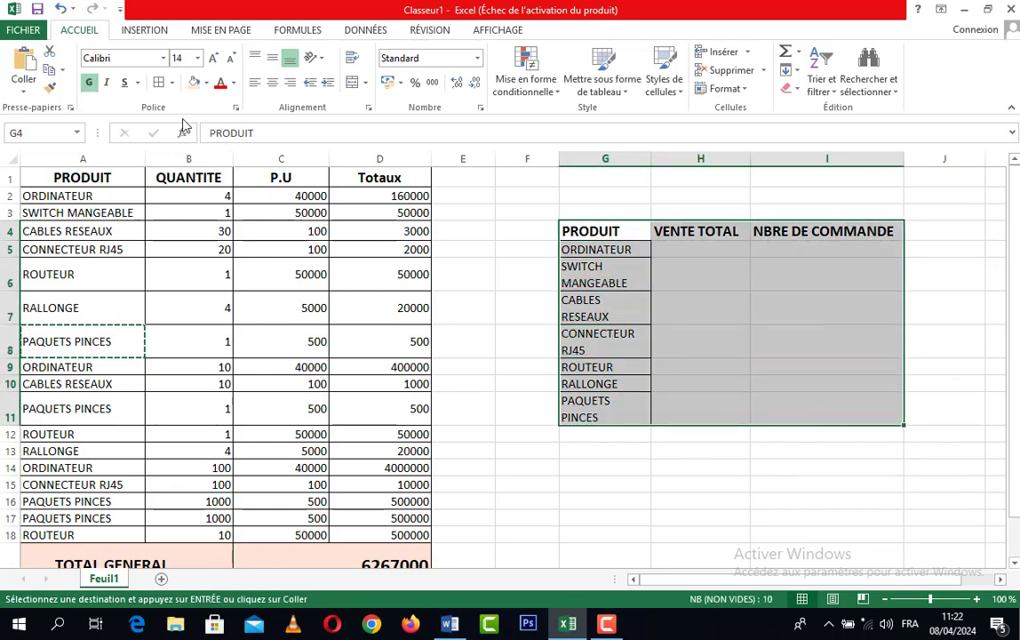
click(171, 83)
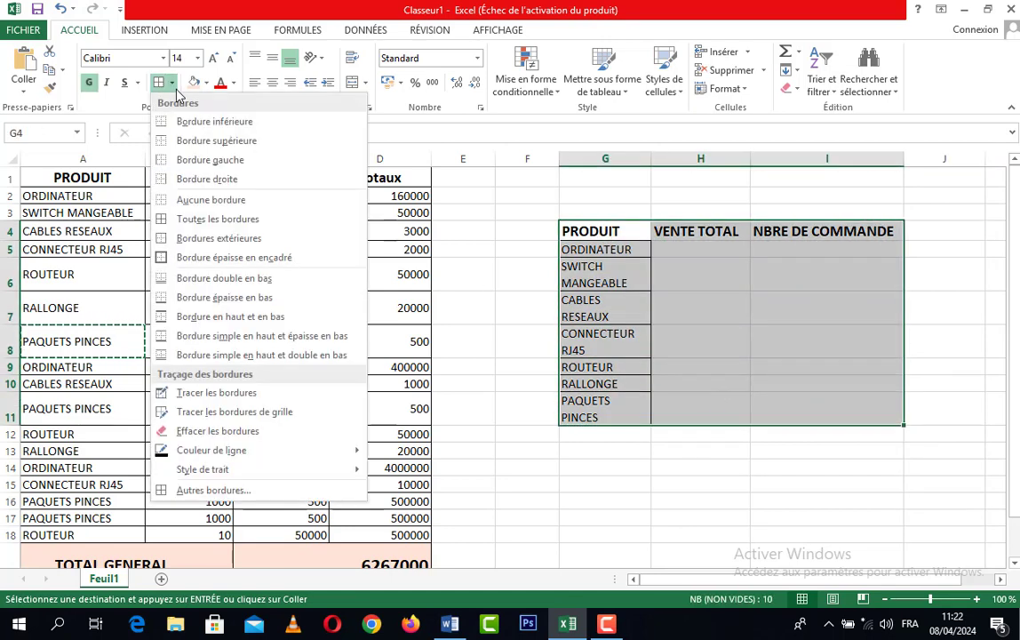
click(250, 222)
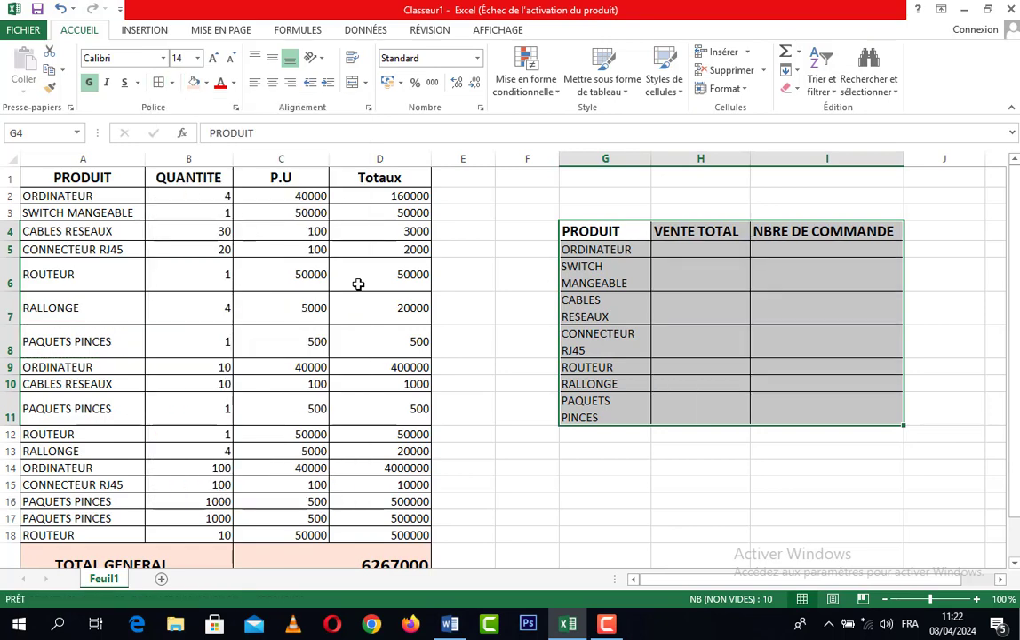
click(856, 495)
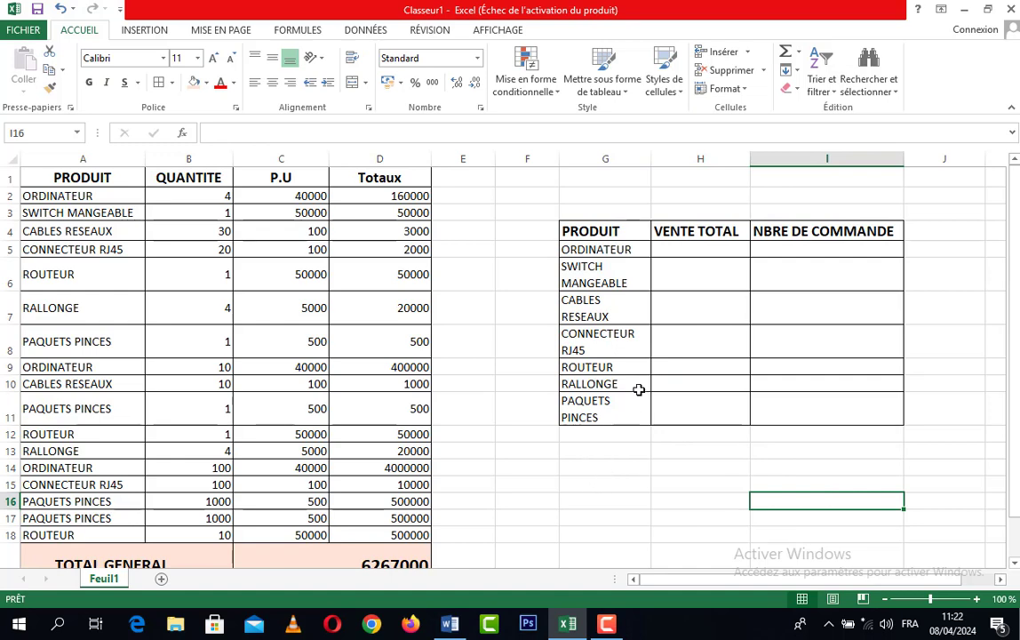
Review the summary table instructions in the Word document TP EXCEL, and return to the Excel workbook
click(450, 624)
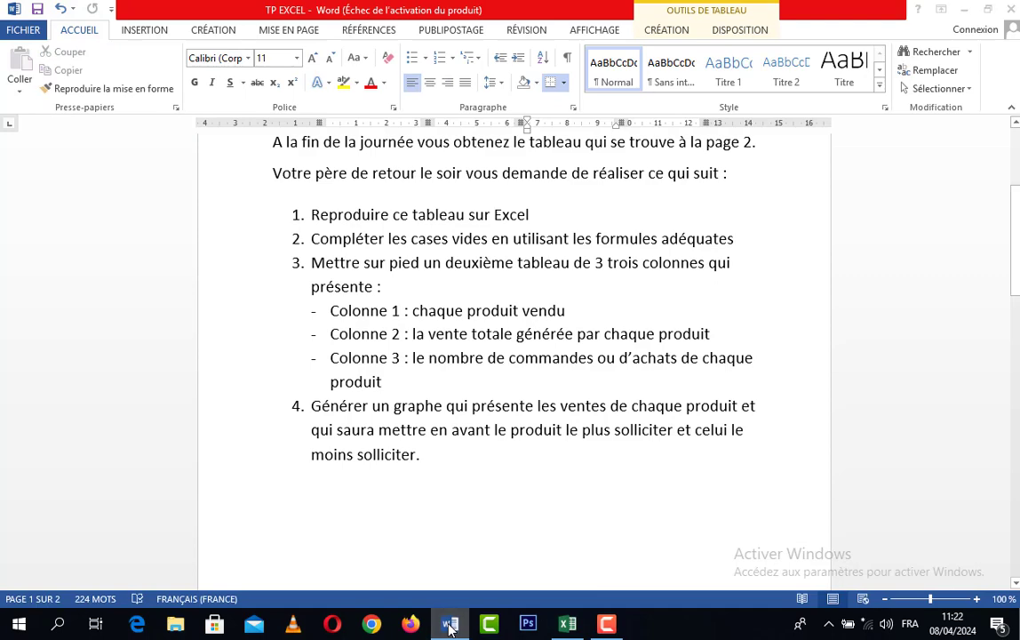
click(449, 626)
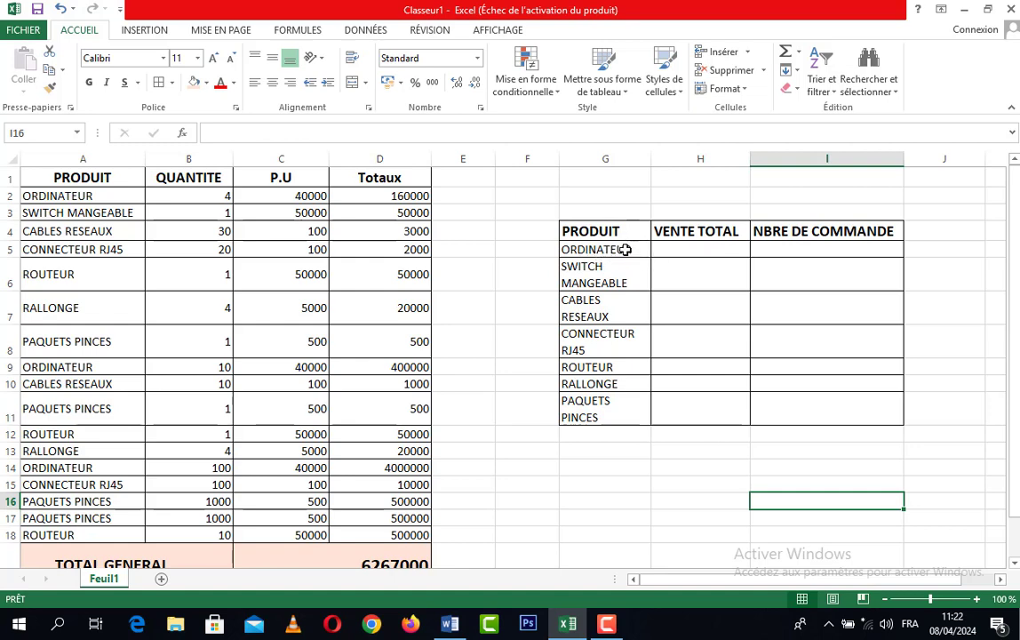
Insert the NB.SI function from the list of all functions into H5, the VENTE TOTAL cell for ORDINATEUR
click(678, 252)
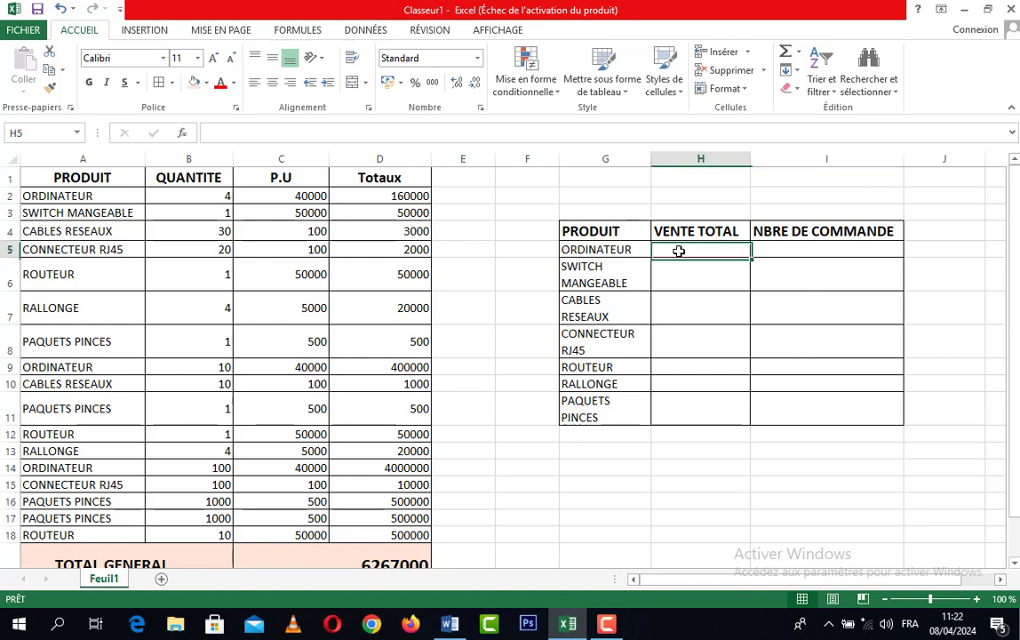
click(615, 251)
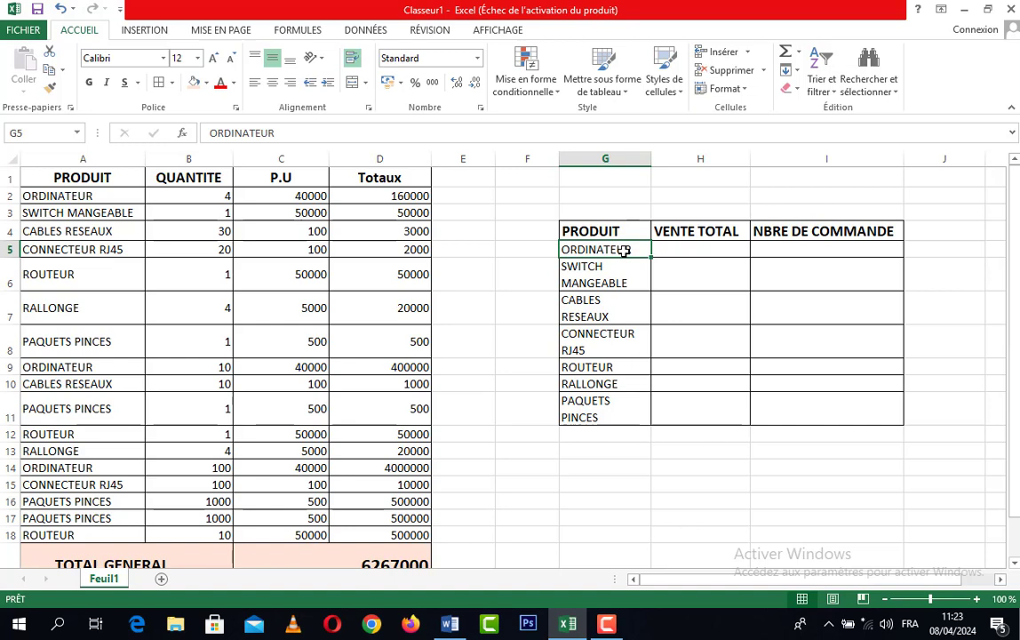
click(689, 252)
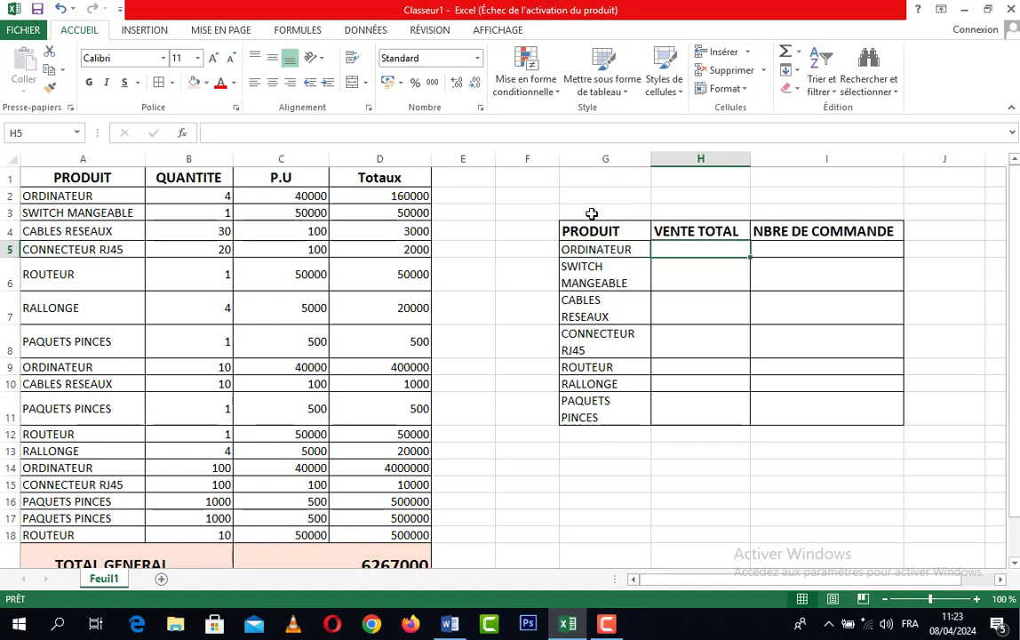
click(182, 134)
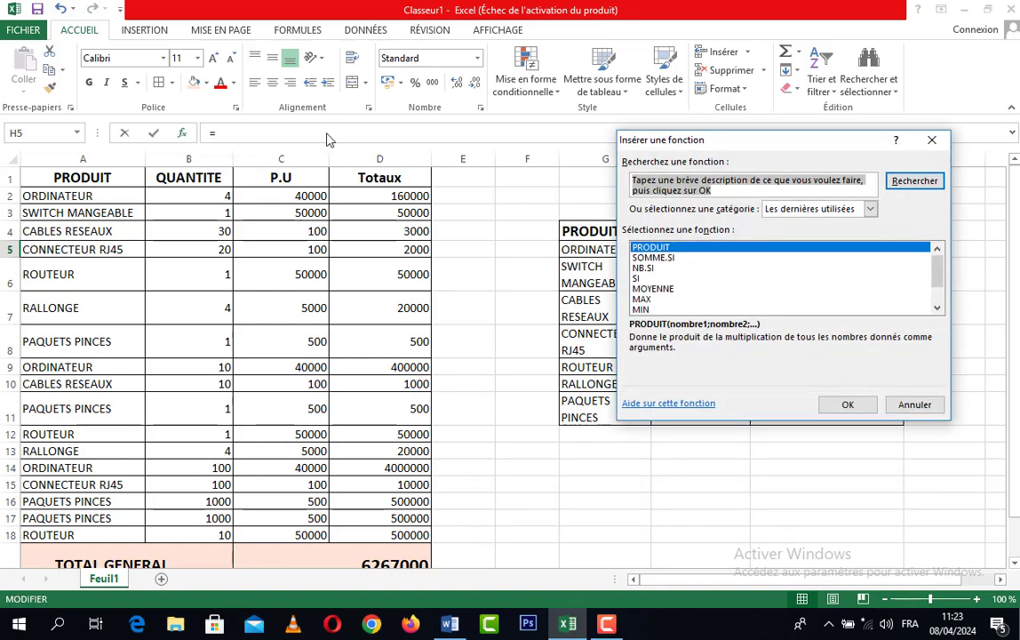
drag(744, 144, 842, 195)
click(740, 319)
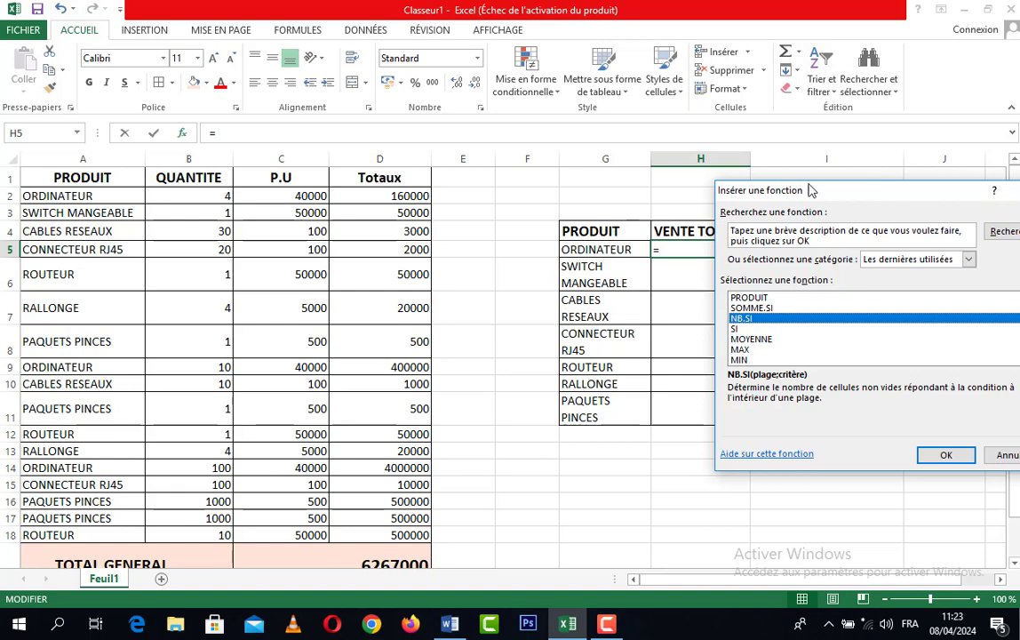
drag(880, 190, 606, 131)
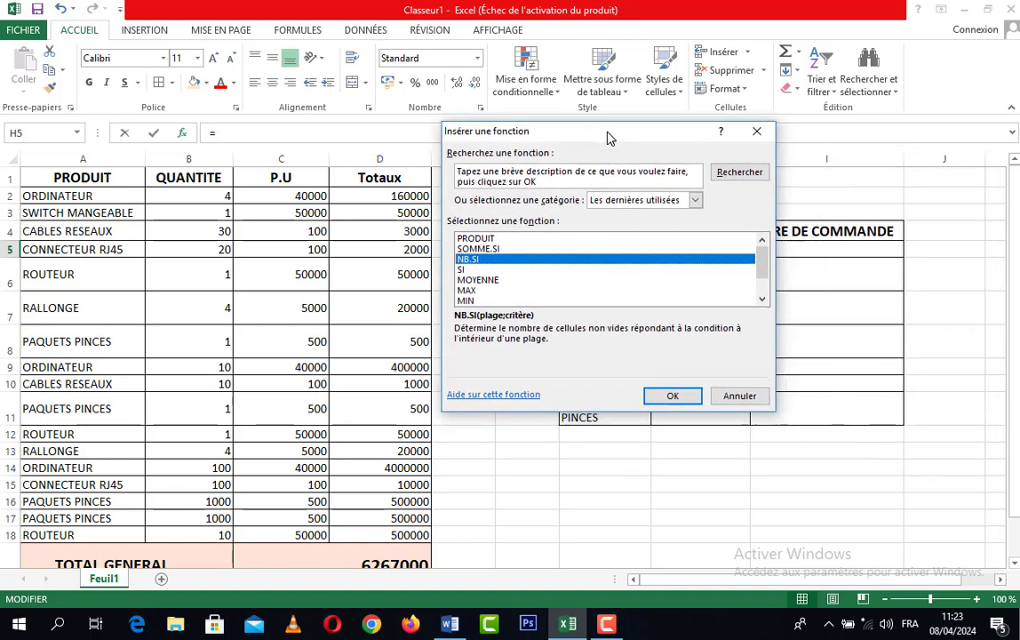
click(695, 199)
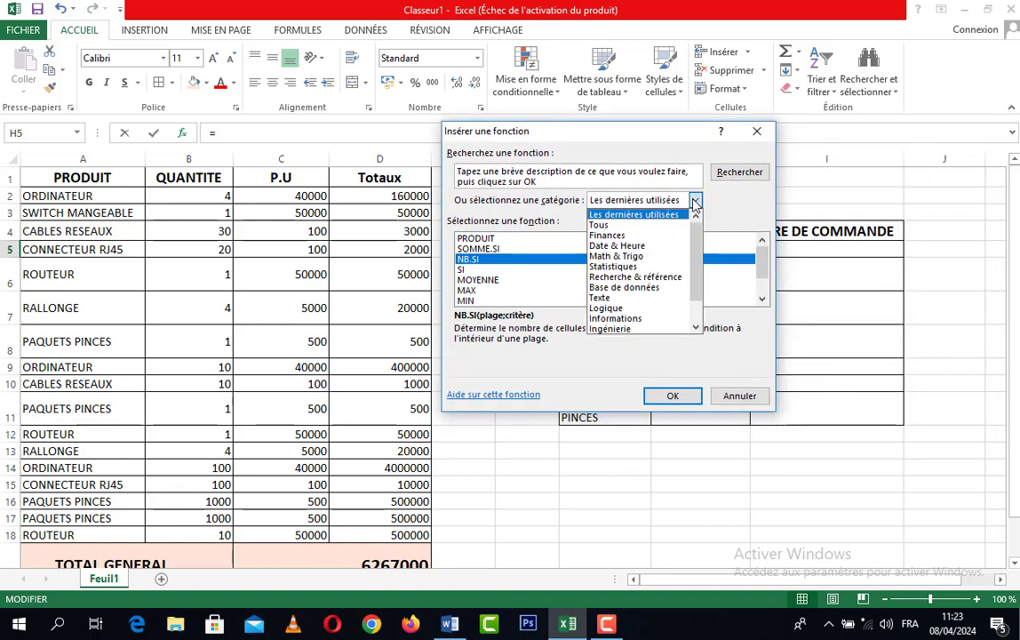
click(623, 224)
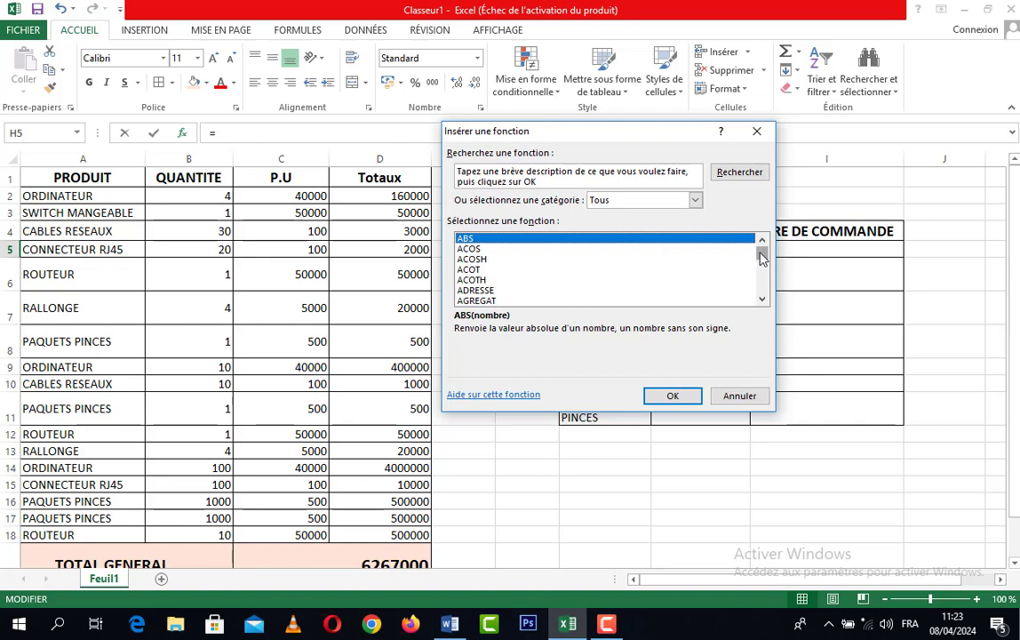
drag(761, 257, 676, 289)
scroll(671, 286, down, 12)
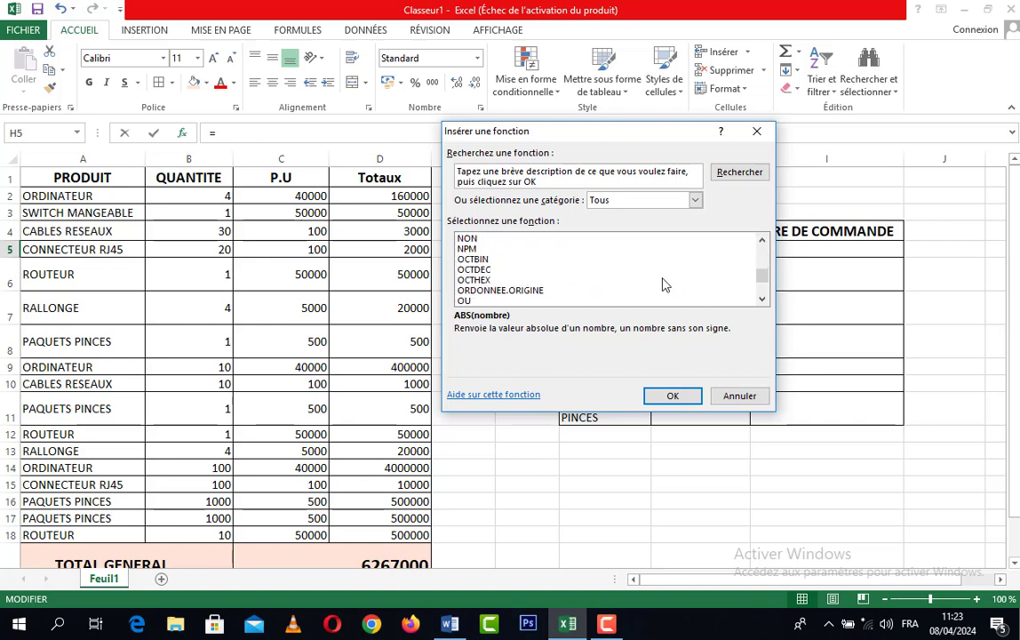
scroll(665, 285, up, 2)
scroll(665, 284, up, 2)
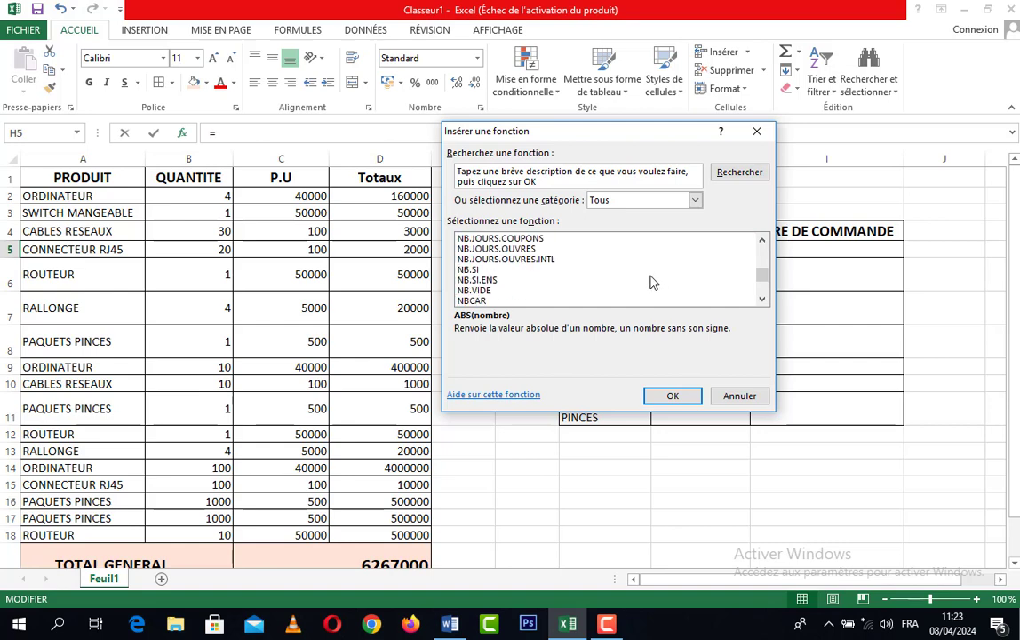
click(466, 271)
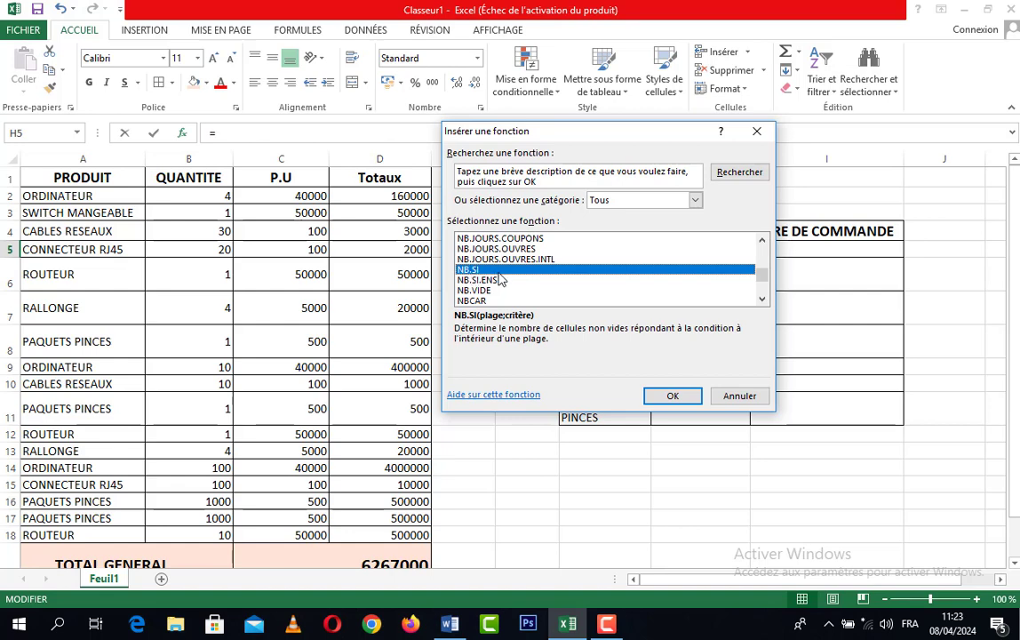
click(673, 395)
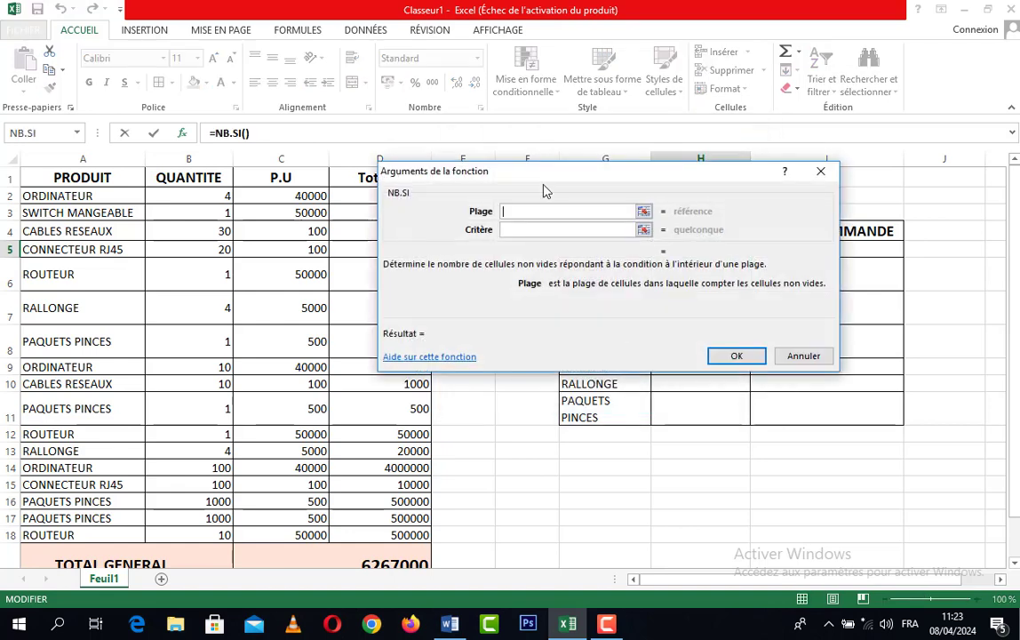
Complete the NB.SI formula in H5 with A2:A18 as the range and A2 as the criterion
drag(478, 174, 558, 213)
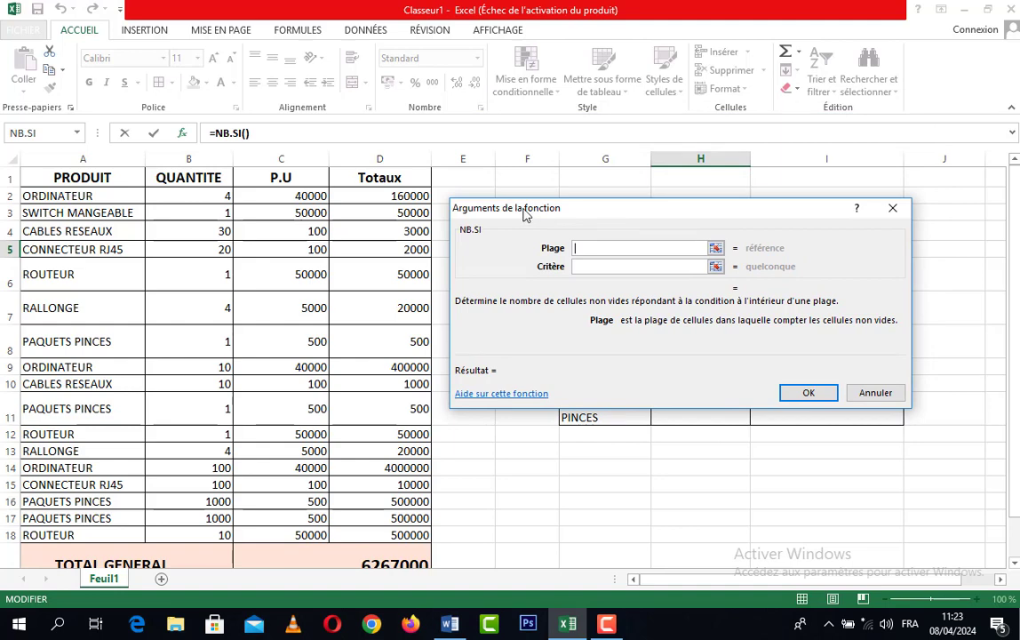
drag(525, 213, 533, 213)
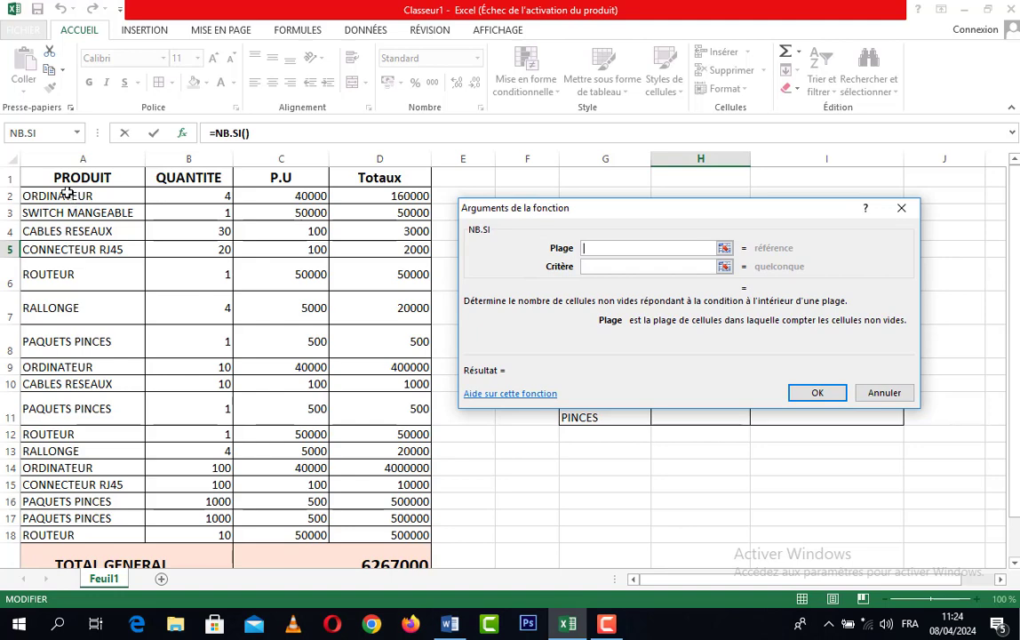
drag(67, 193, 52, 529)
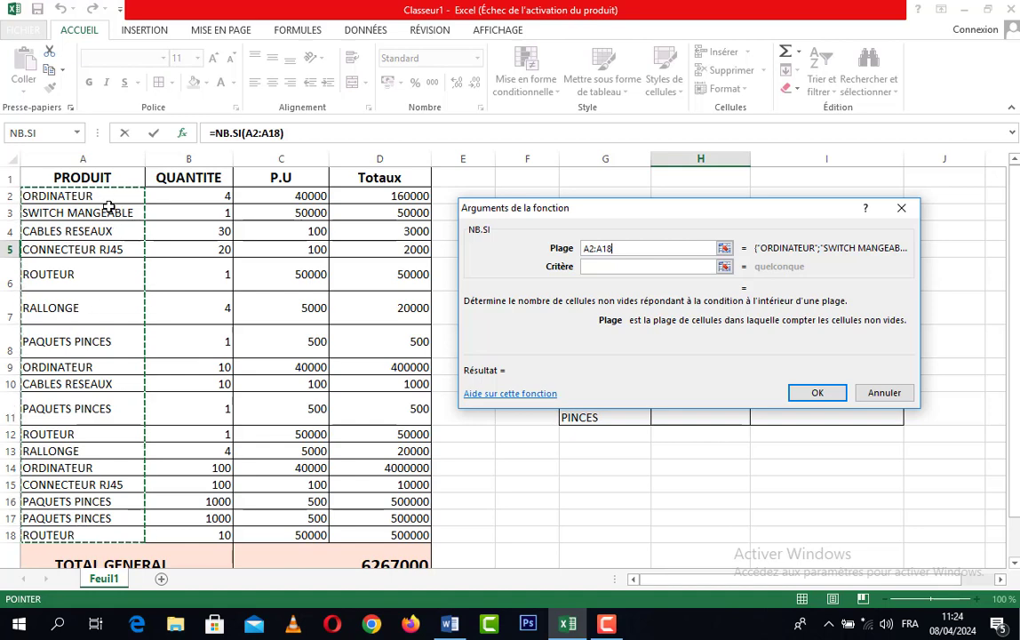
click(639, 265)
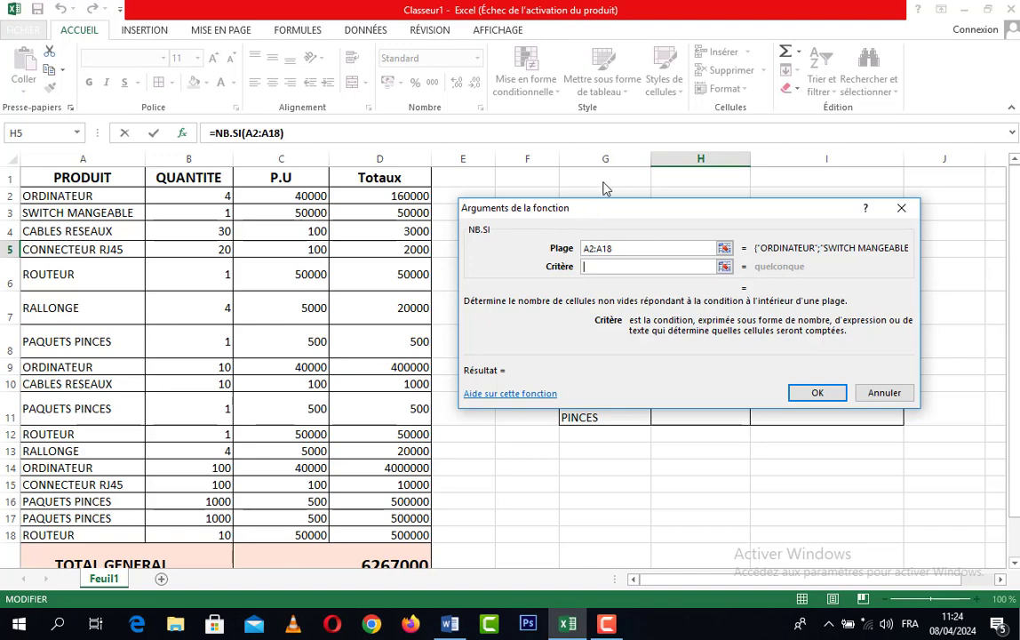
drag(596, 213, 570, 321)
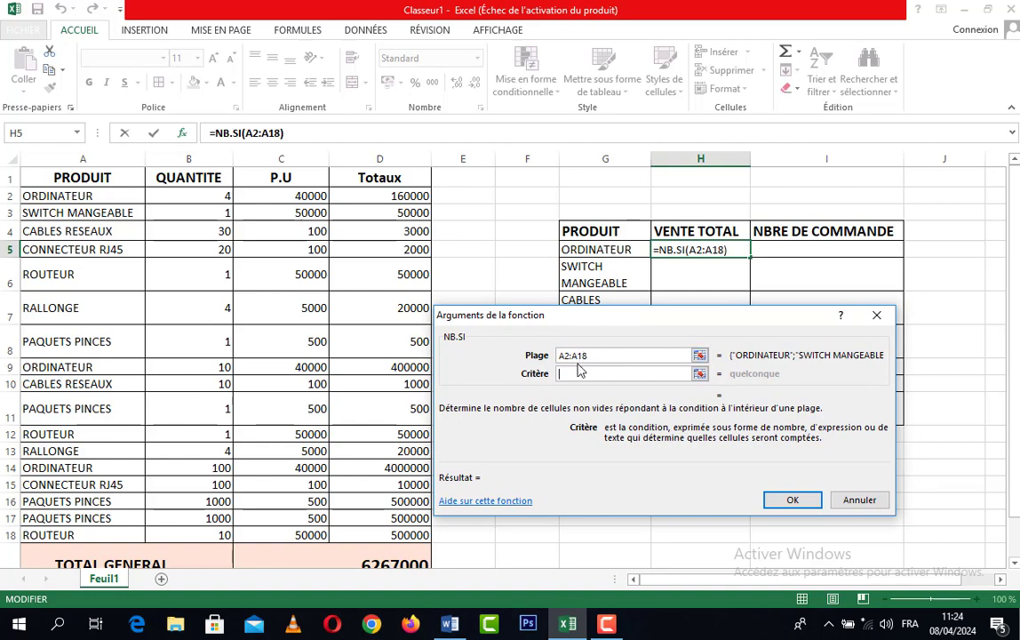
click(65, 199)
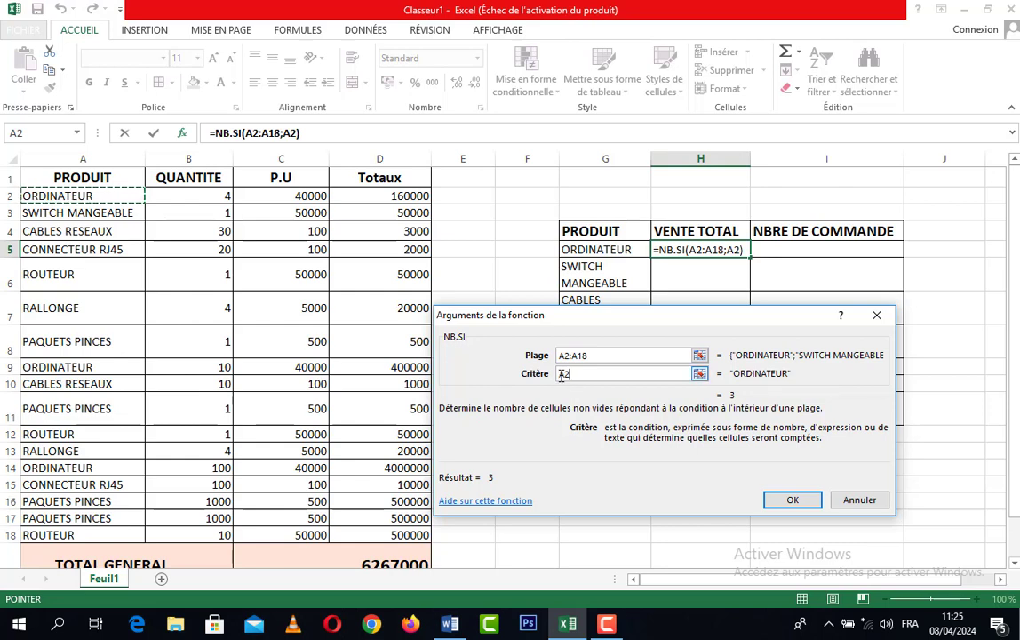
click(791, 500)
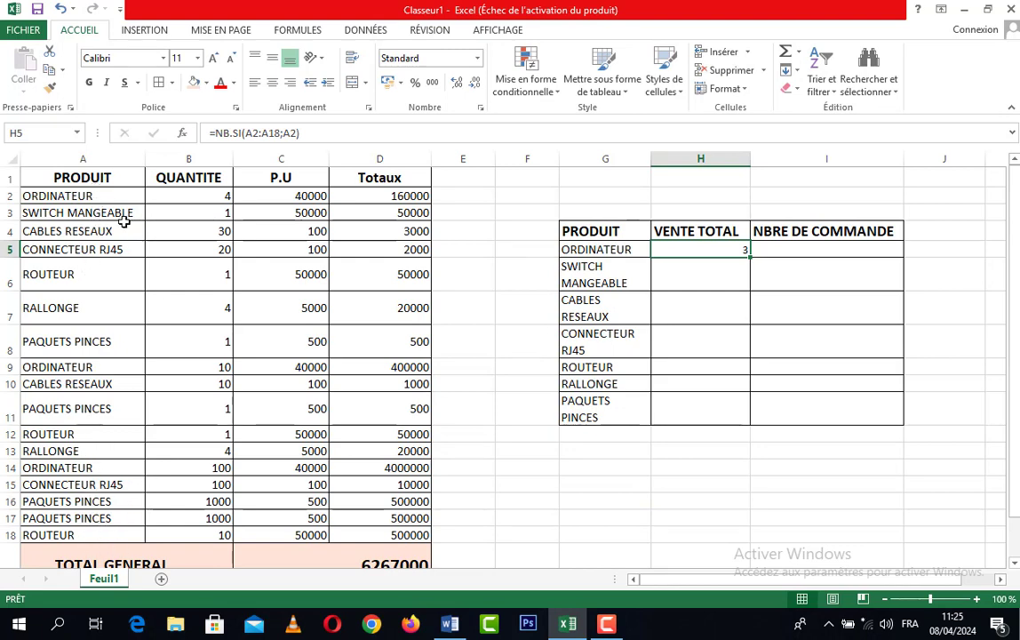
Check the ORDINATEUR entries in A2, A9 and A14 against the count in the summary table
click(69, 196)
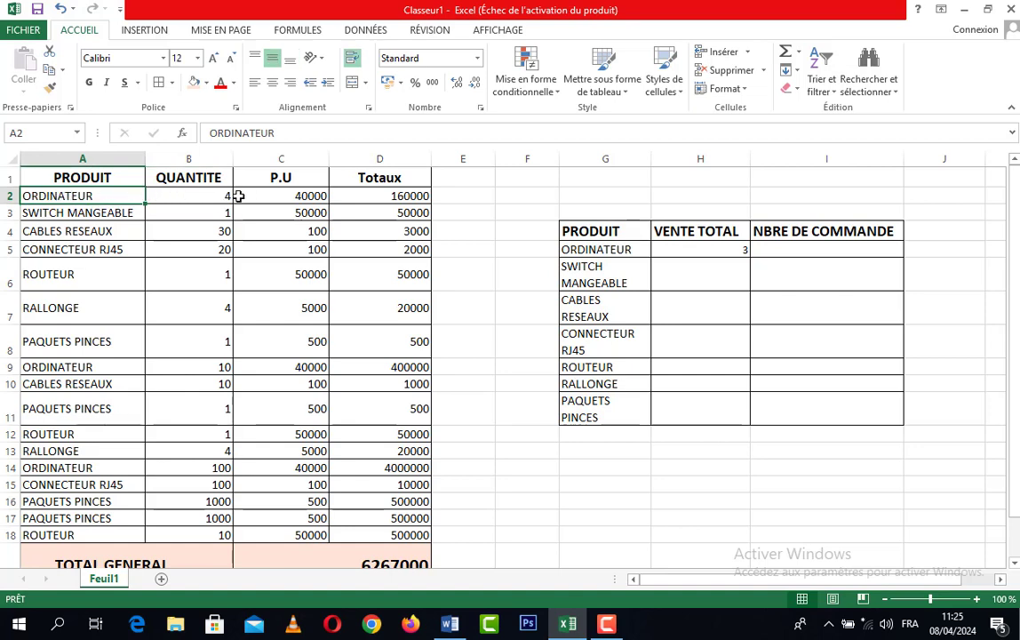
click(67, 368)
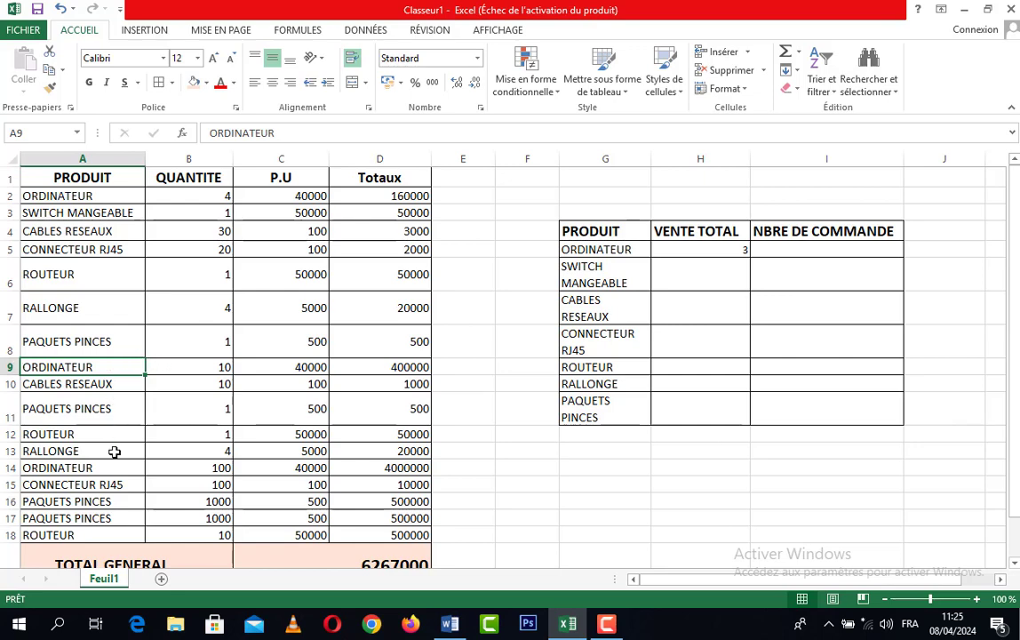
click(62, 468)
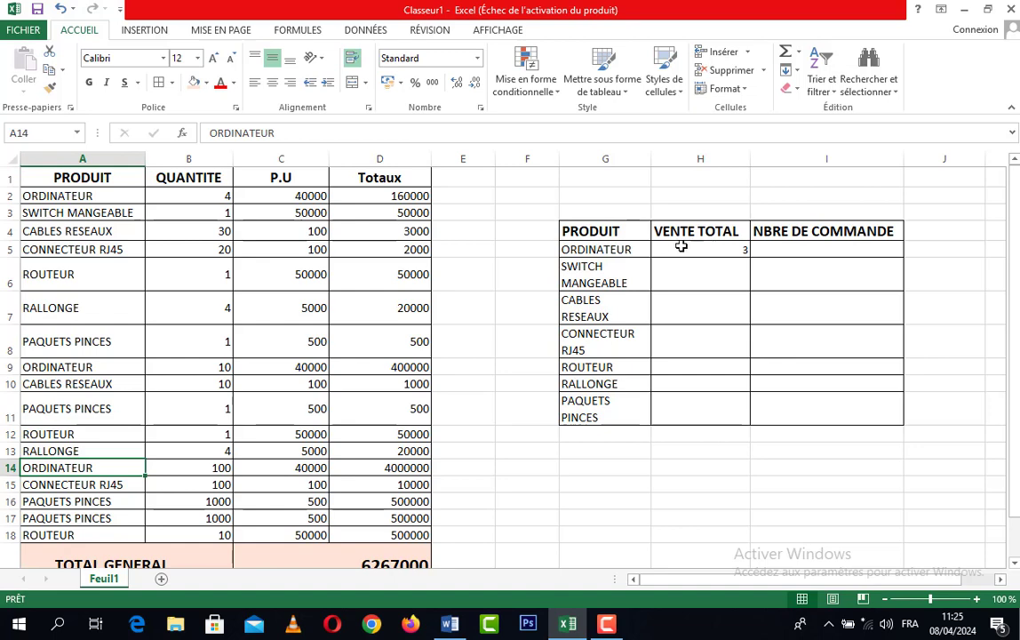
Clear the NB.SI formula from the VENTE TOTAL cell H5
click(733, 250)
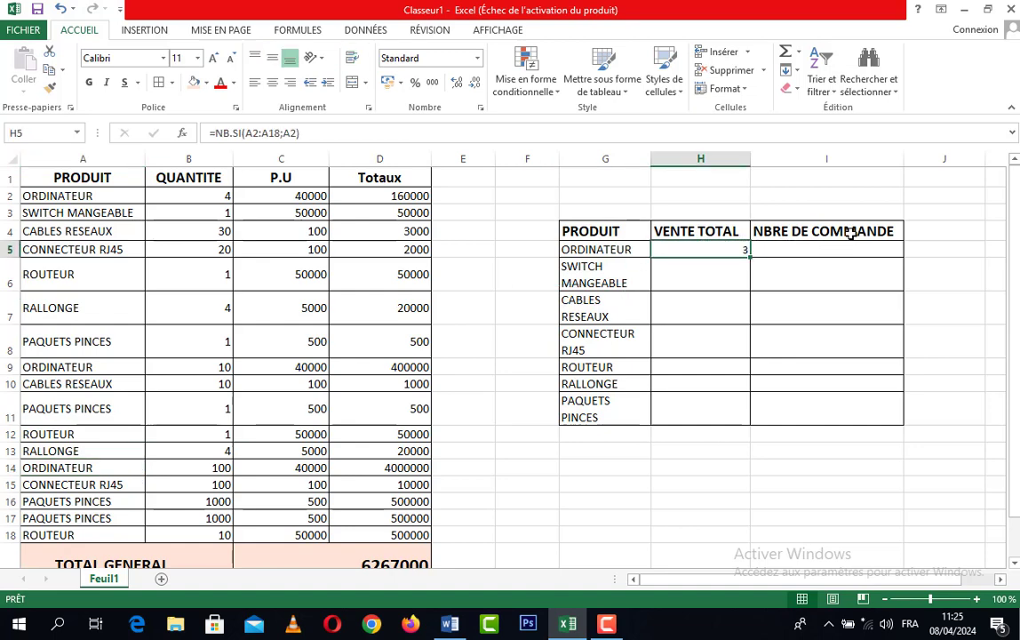
right_click(733, 251)
click(710, 253)
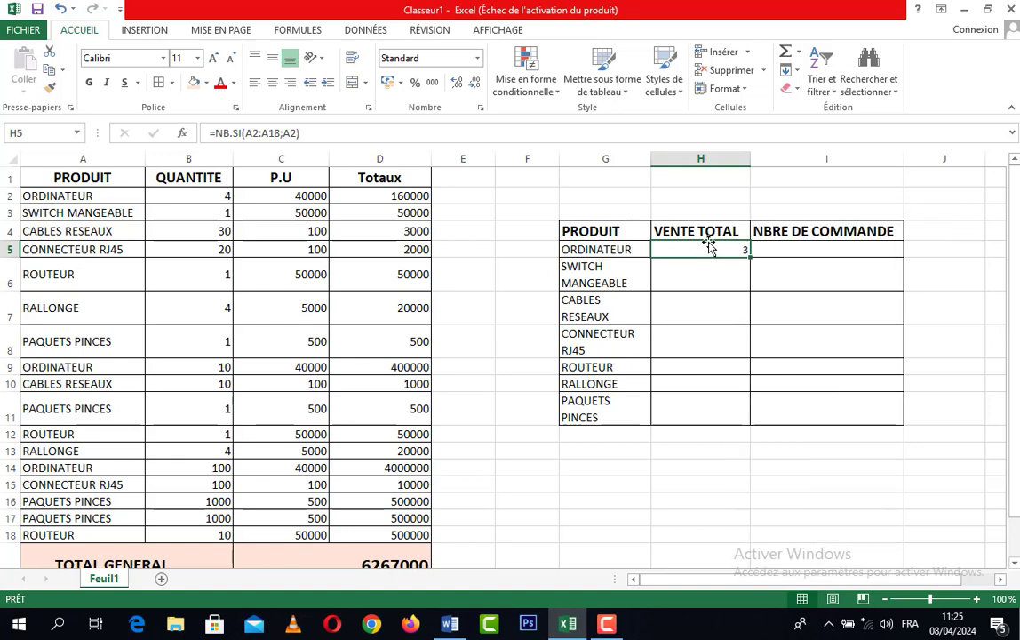
key(BackSpace)
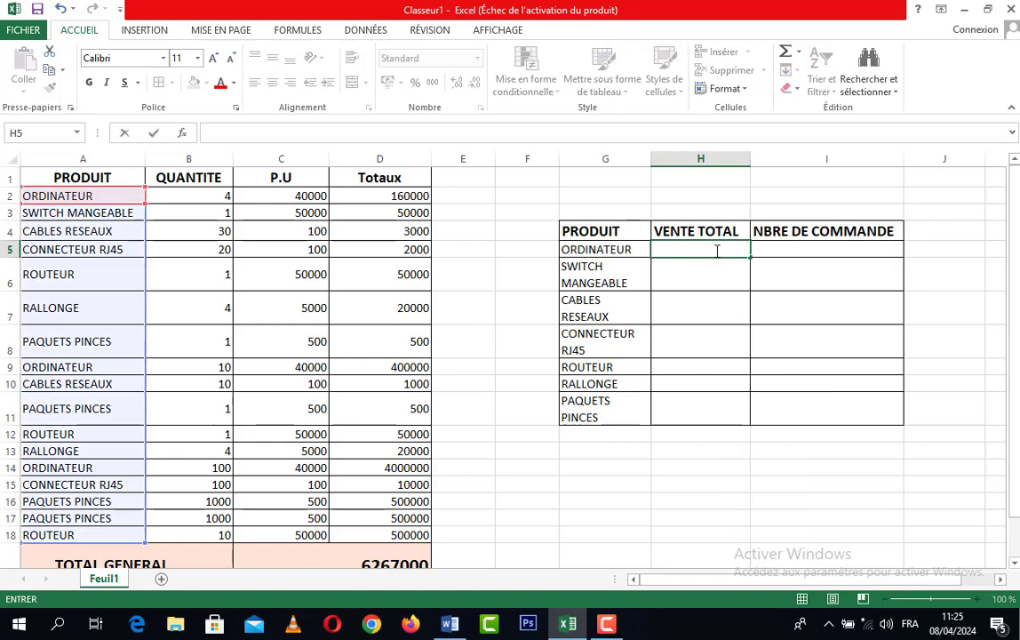
Count the ORDINATEUR orders in I5 with NB.SI, using A2:A18 as the range and A2 as the criterion
click(788, 243)
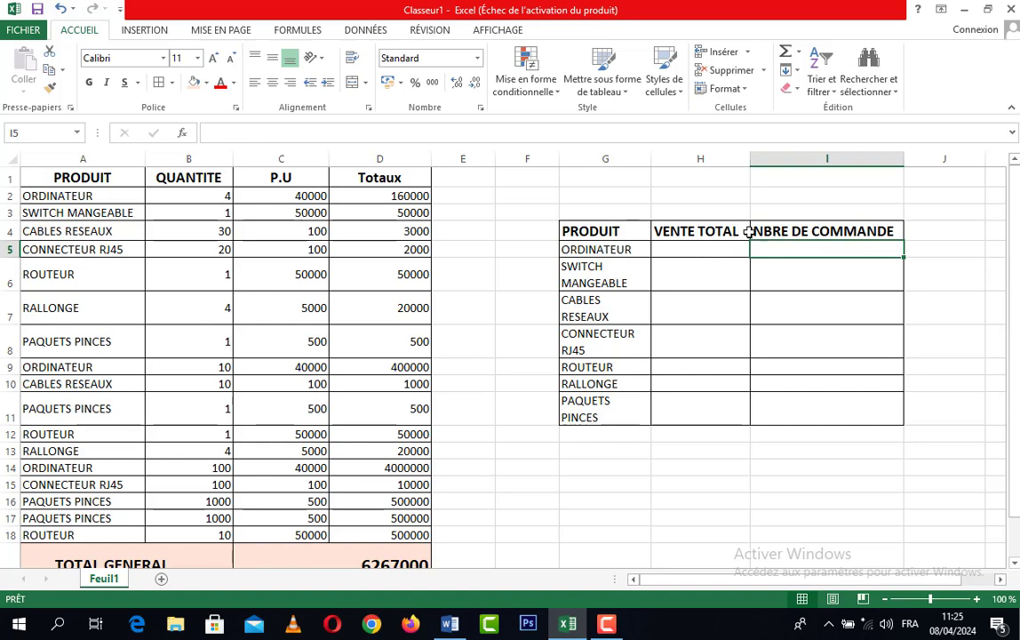
click(182, 135)
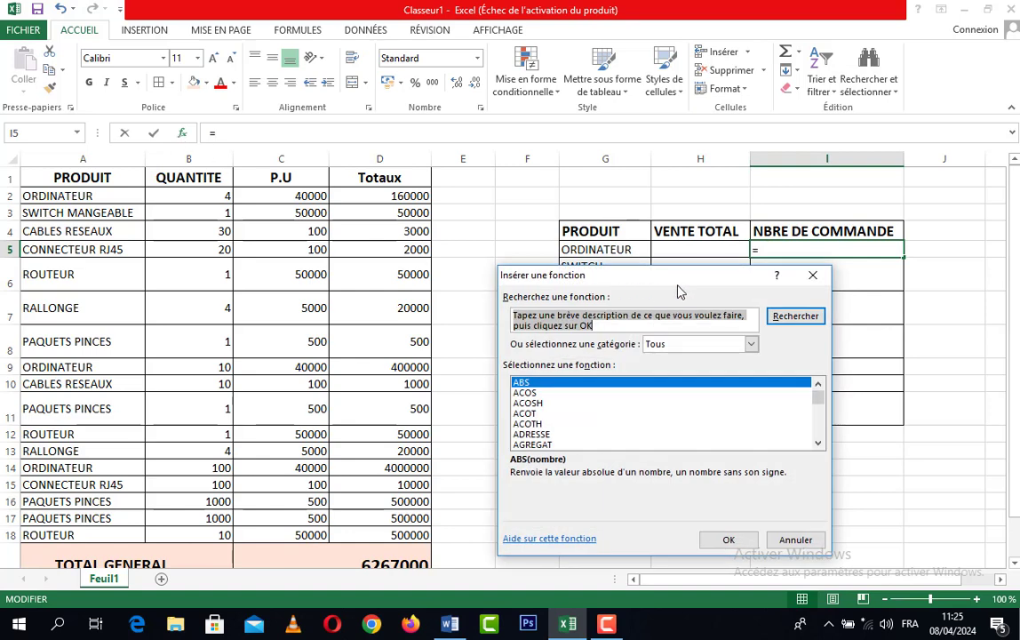
click(751, 344)
click(691, 359)
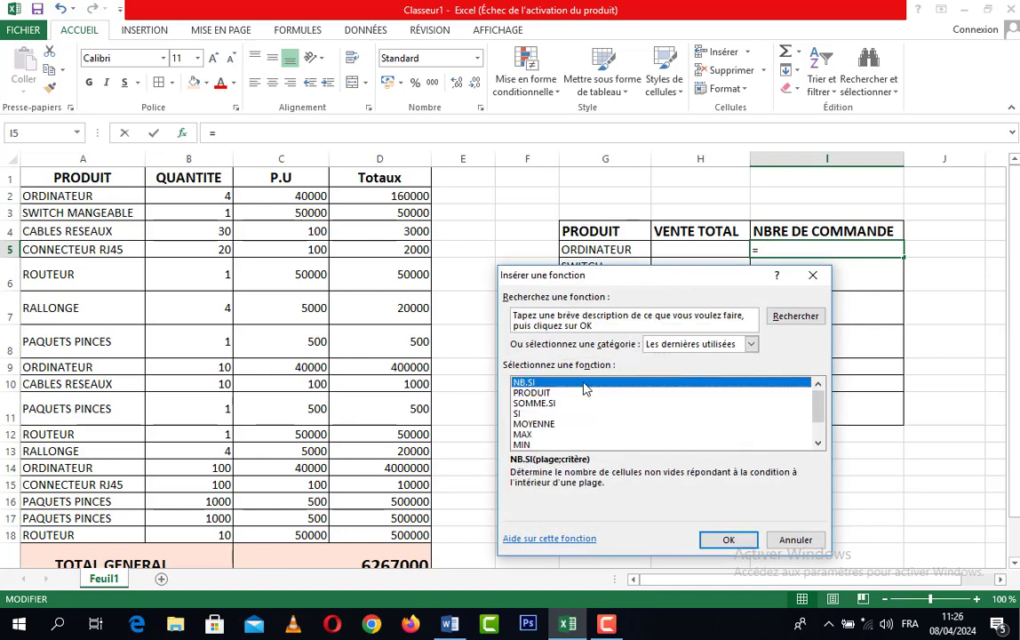
click(728, 541)
drag(566, 315, 615, 319)
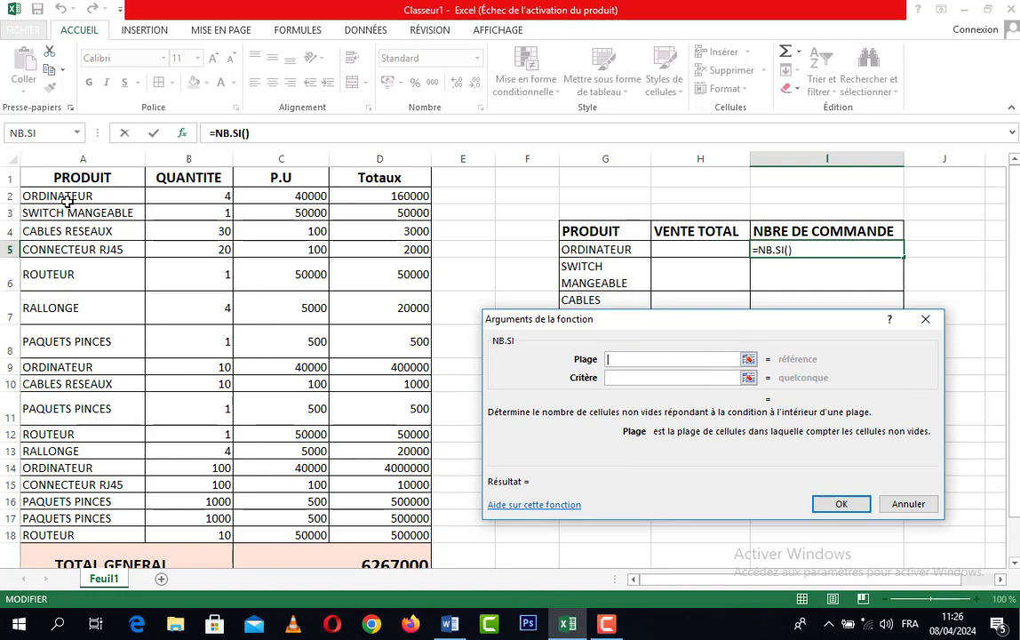
drag(43, 196, 28, 524)
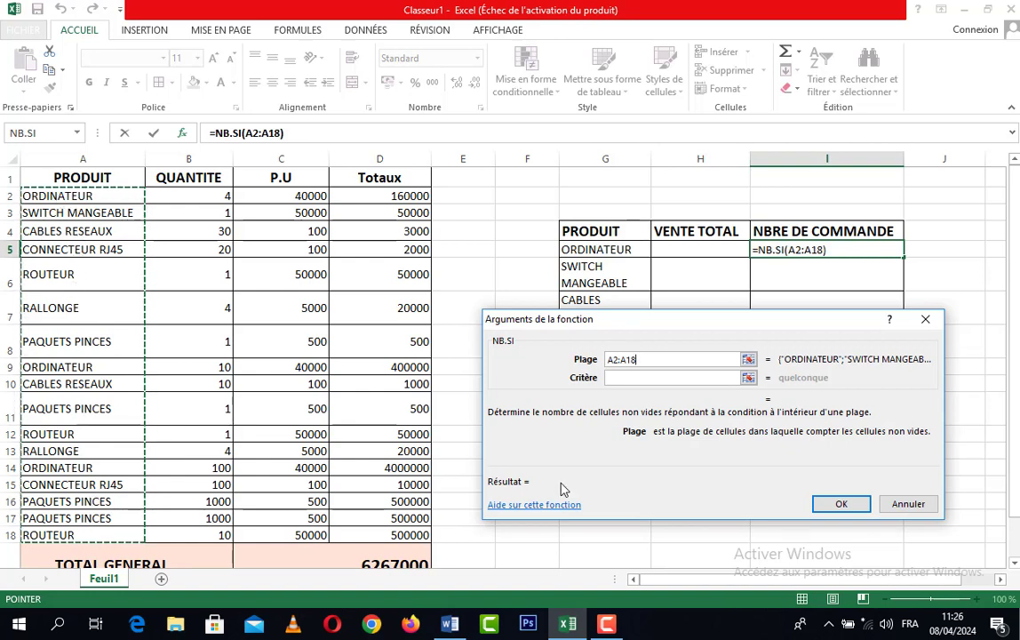
click(655, 377)
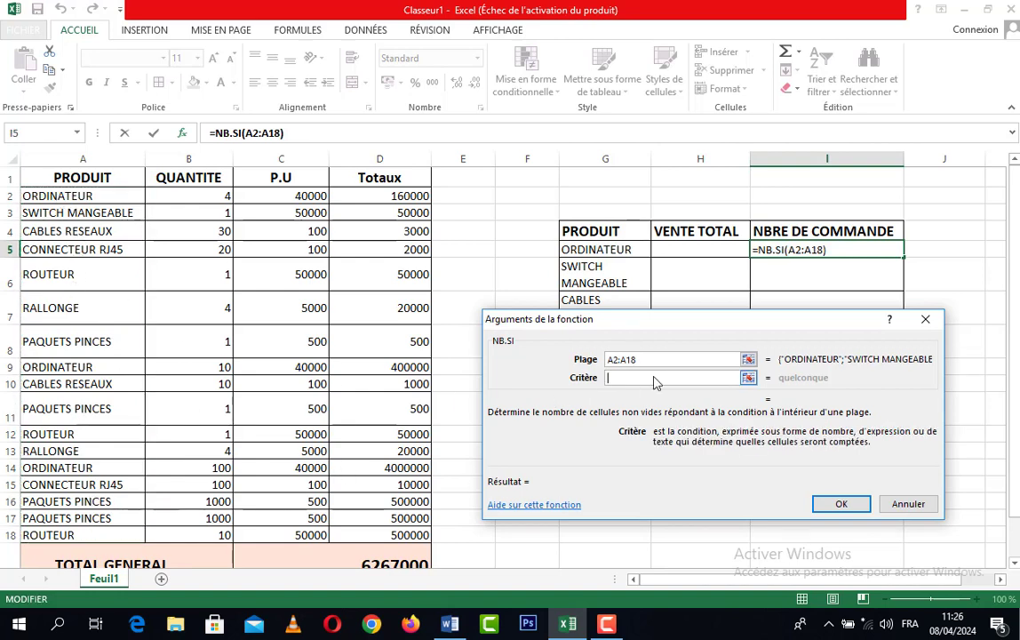
click(70, 197)
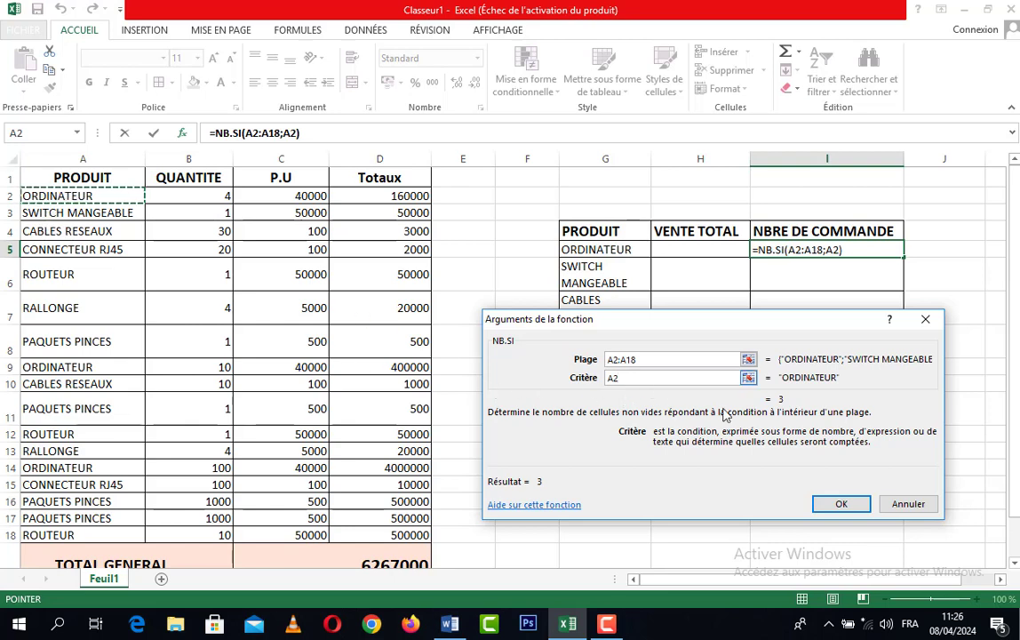
click(840, 503)
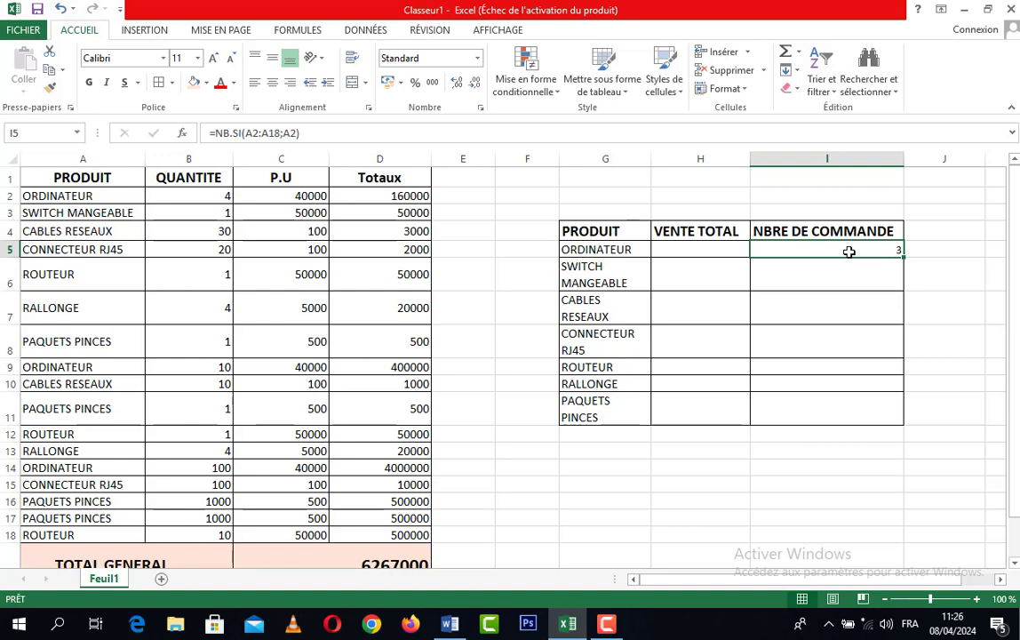
Insert the SOMME.SI function in the ORDINATEUR VENTE TOTAL cell H5, choosing it from the full list of functions
click(701, 250)
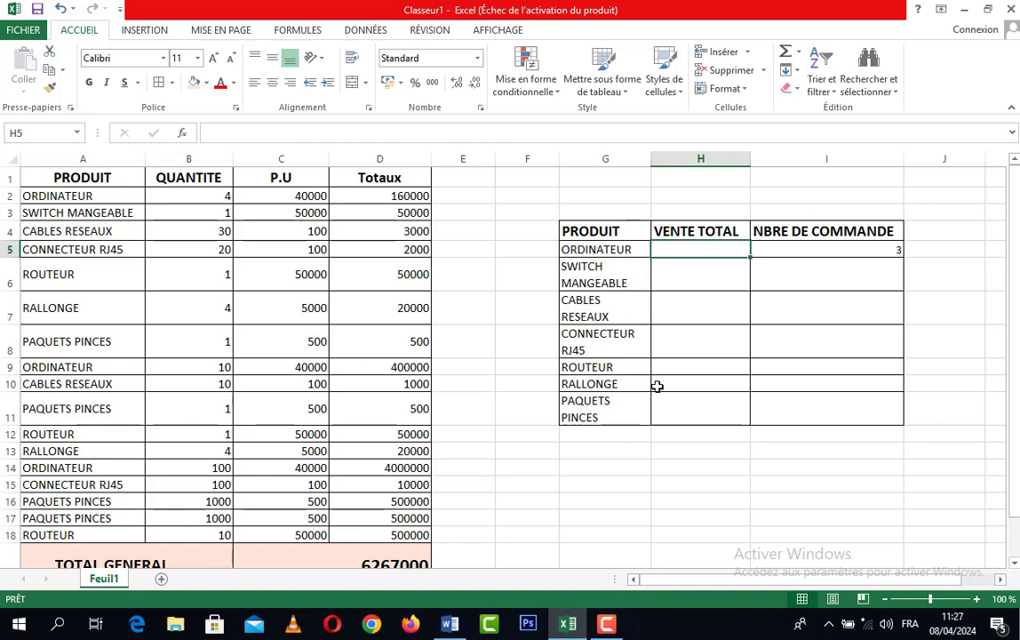
click(182, 134)
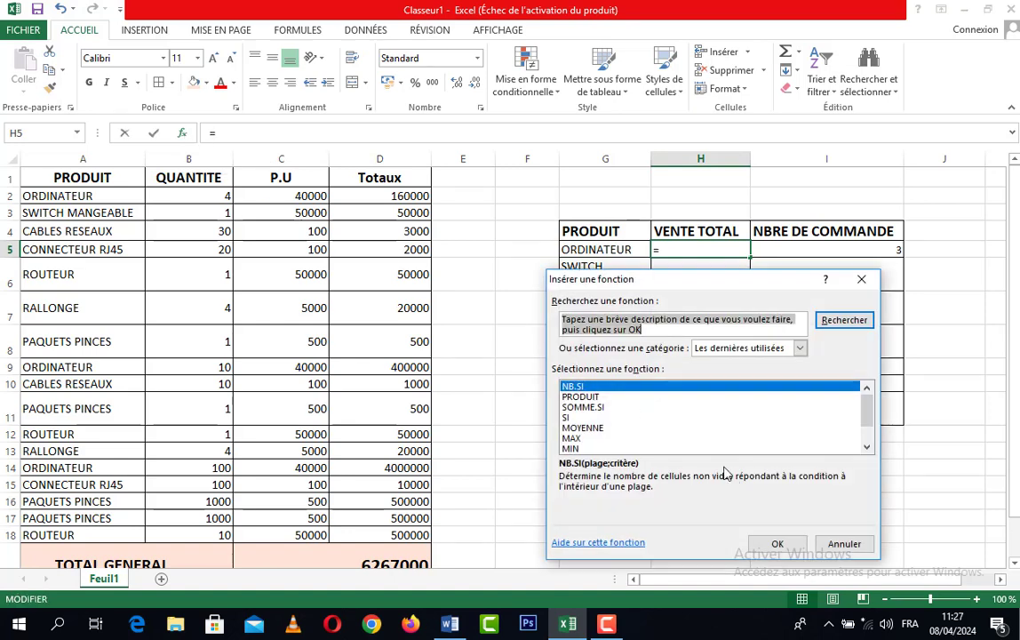
click(604, 407)
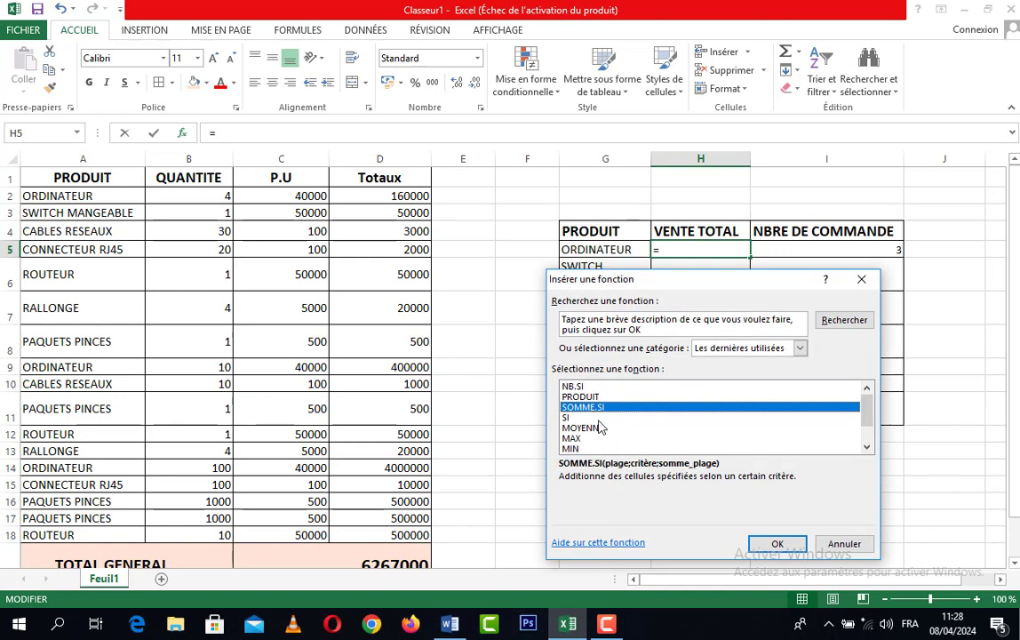
click(800, 349)
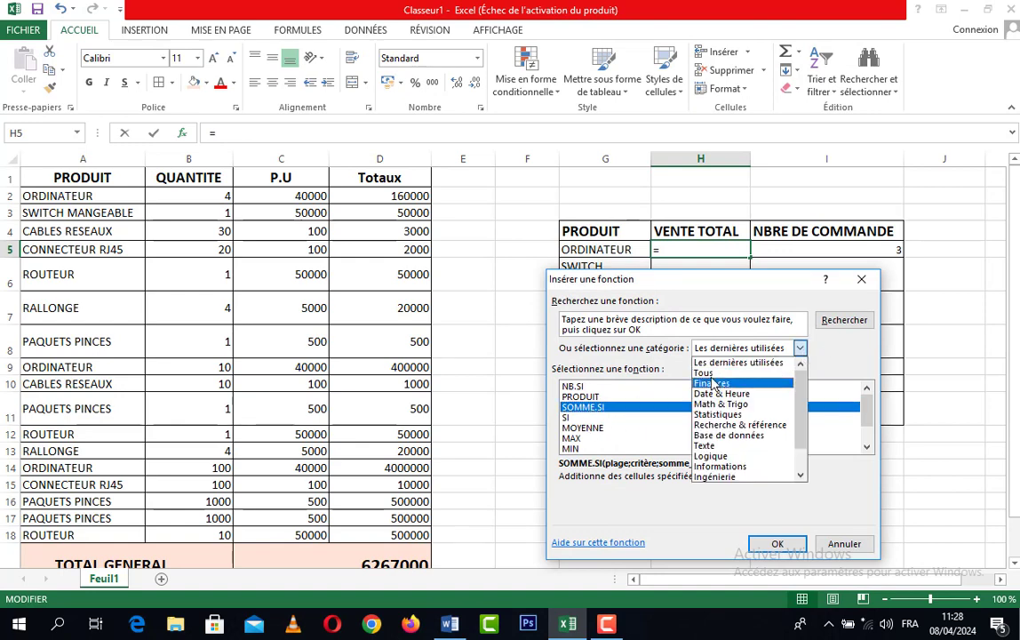
click(711, 376)
drag(867, 396, 867, 427)
scroll(774, 449, down, 10)
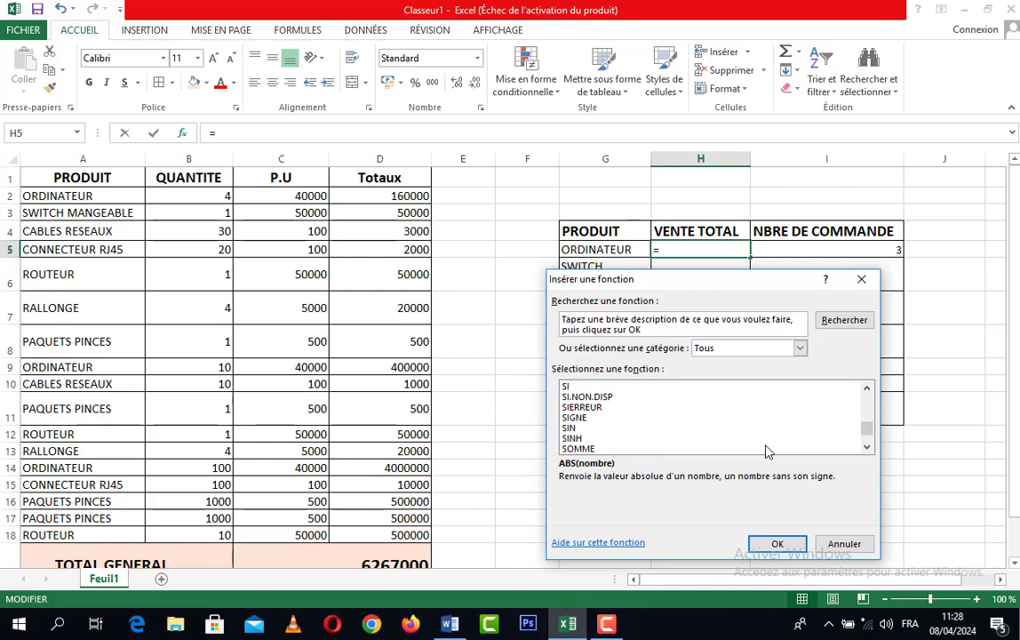
scroll(769, 451, down, 1)
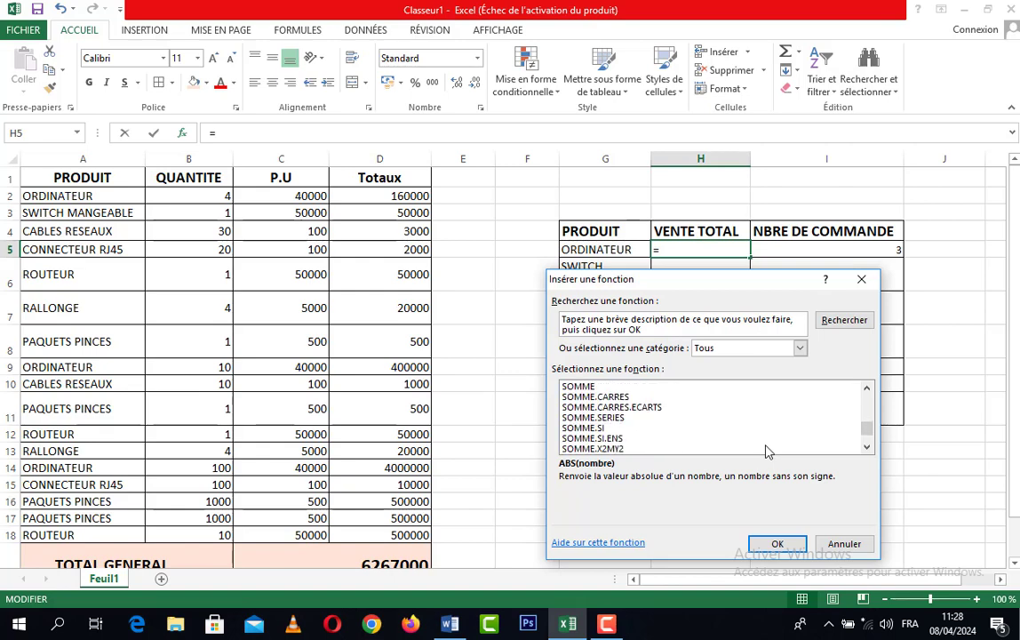
click(584, 428)
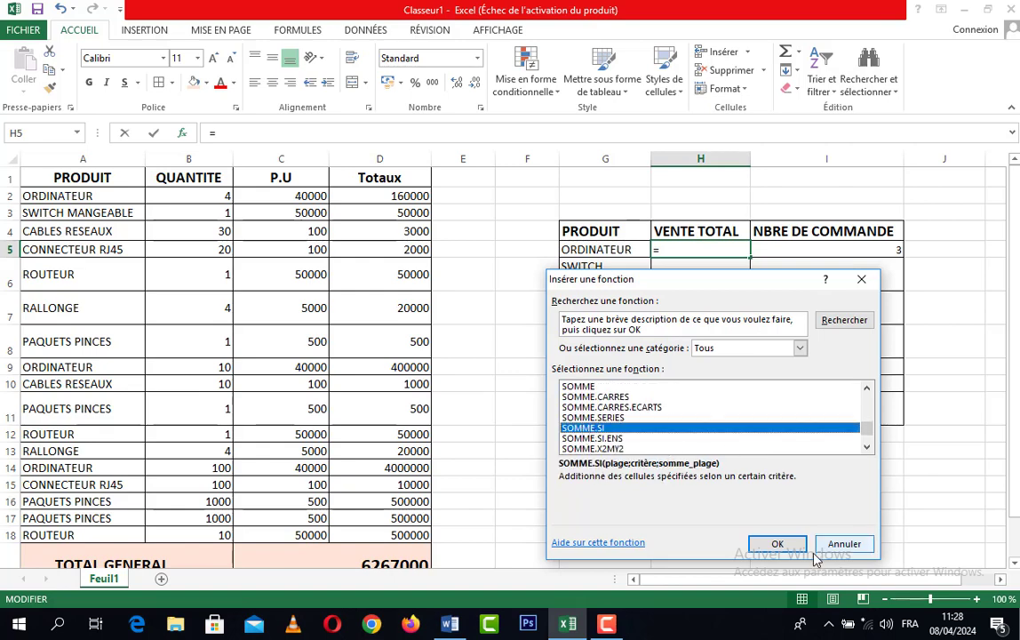
click(776, 544)
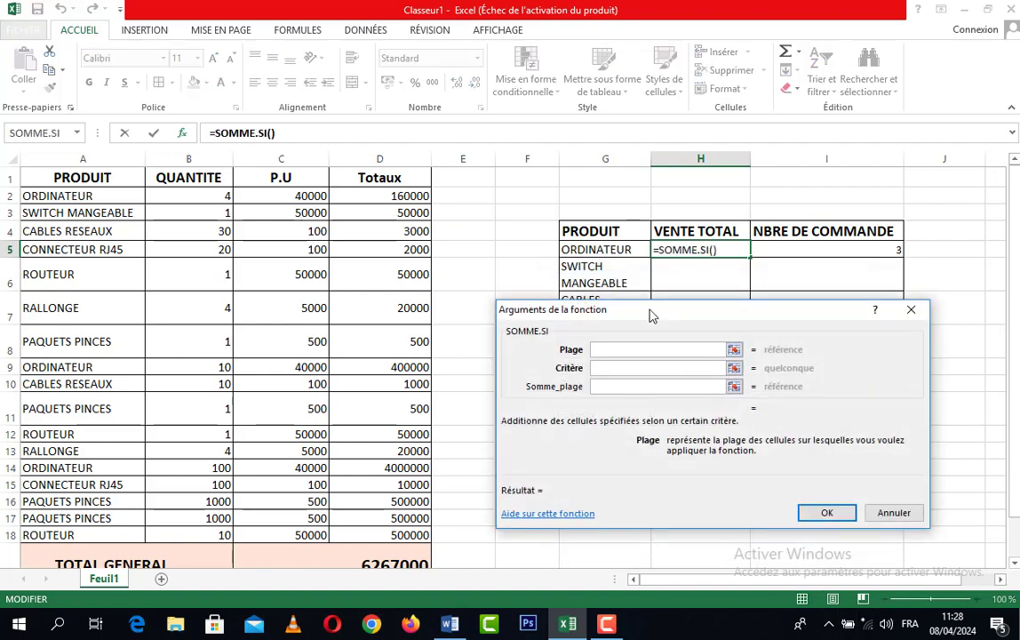
Complete the SOMME.SI formula in H5 with A2:A18 as the range, A2 as the criterion and D2:D18 as the sum range
mouse_move(652, 313)
mouse_down()
mouse_move(703, 253)
mouse_move(615, 295)
mouse_move(644, 196)
mouse_move(642, 259)
mouse_move(674, 308)
mouse_move(661, 312)
mouse_move(650, 298)
mouse_up()
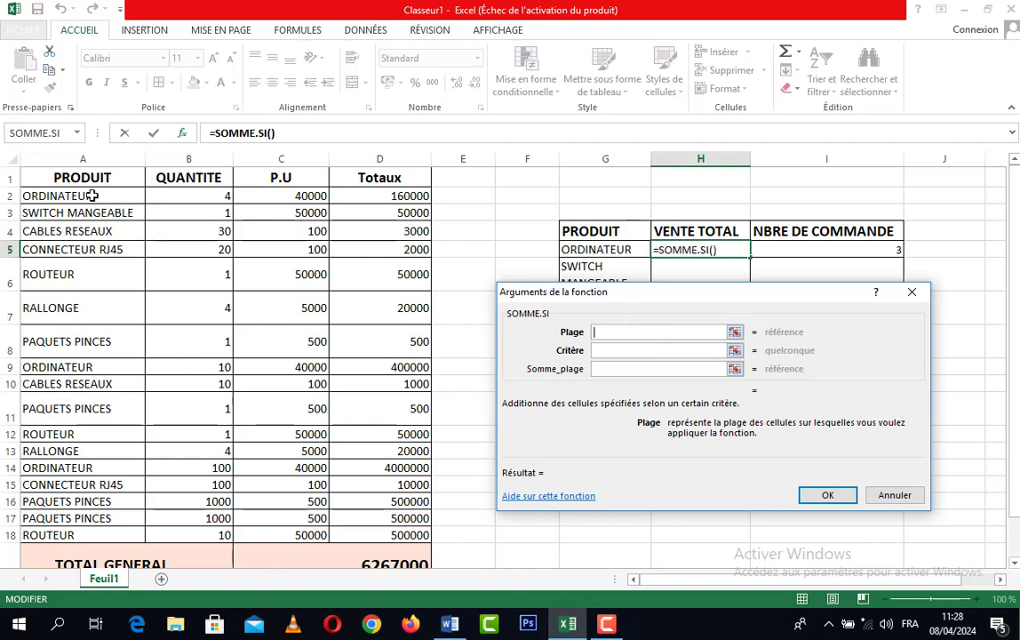
drag(89, 196, 64, 534)
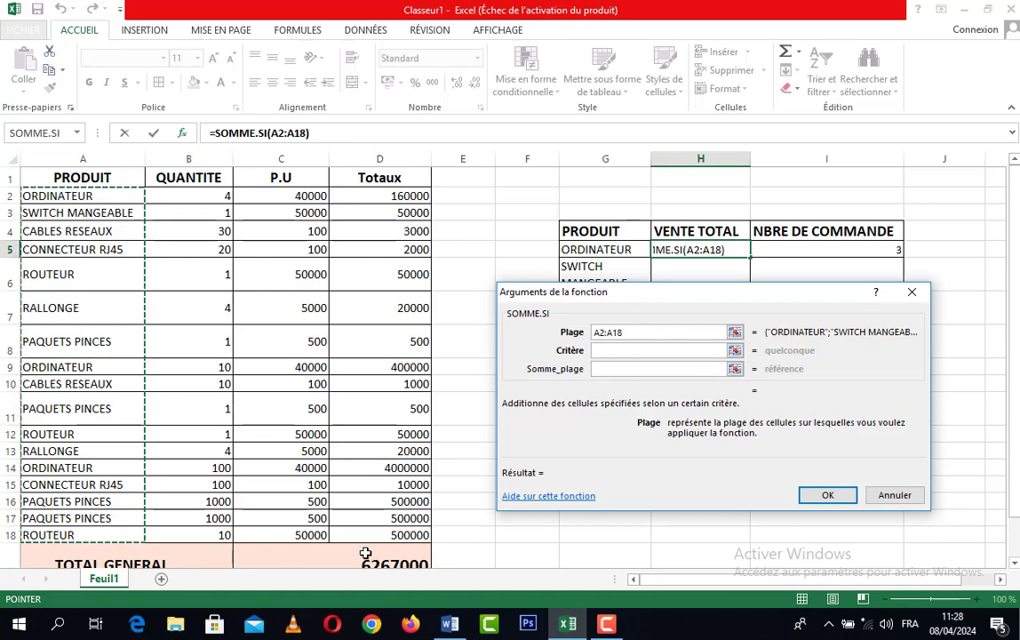
click(664, 354)
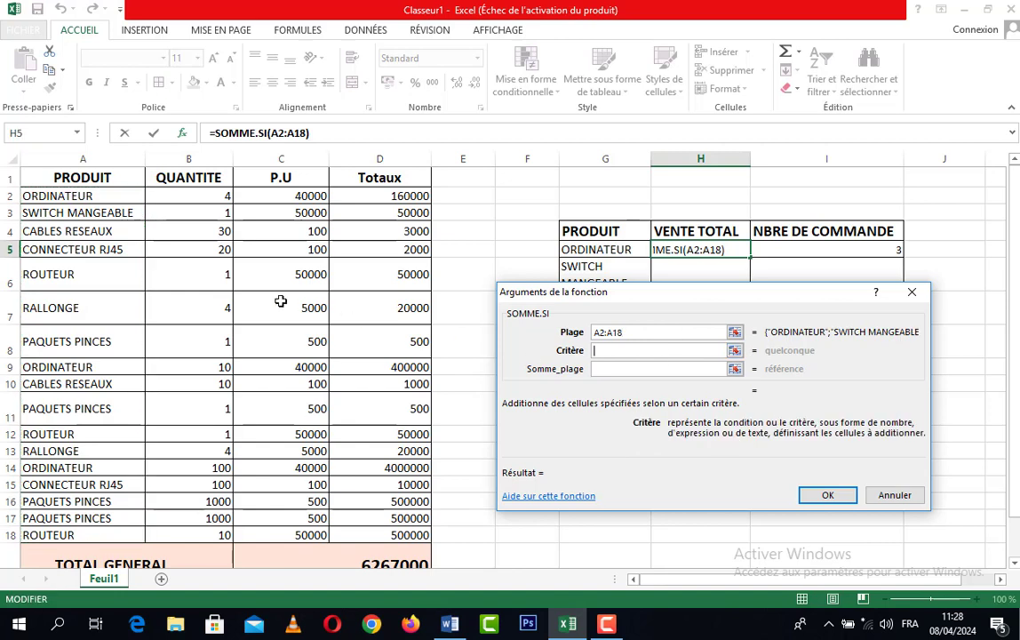
click(51, 195)
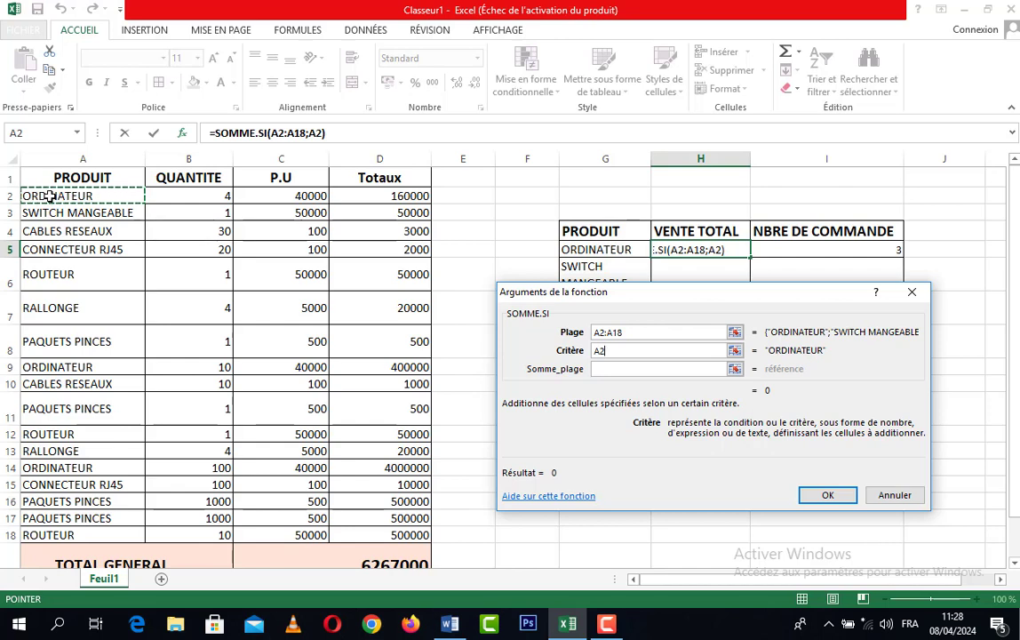
click(615, 372)
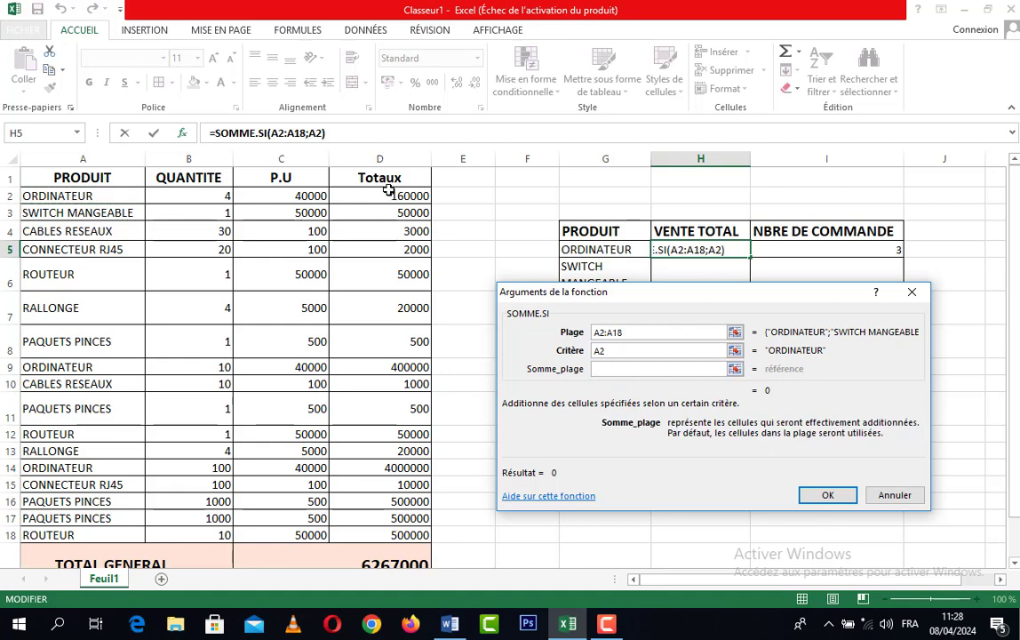
drag(390, 190, 342, 536)
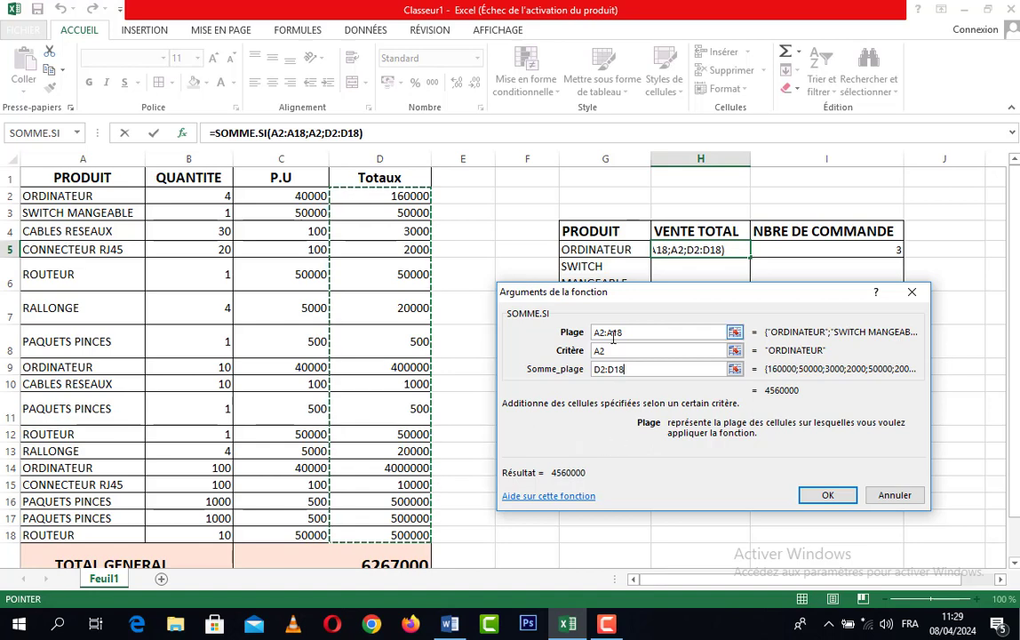
click(816, 496)
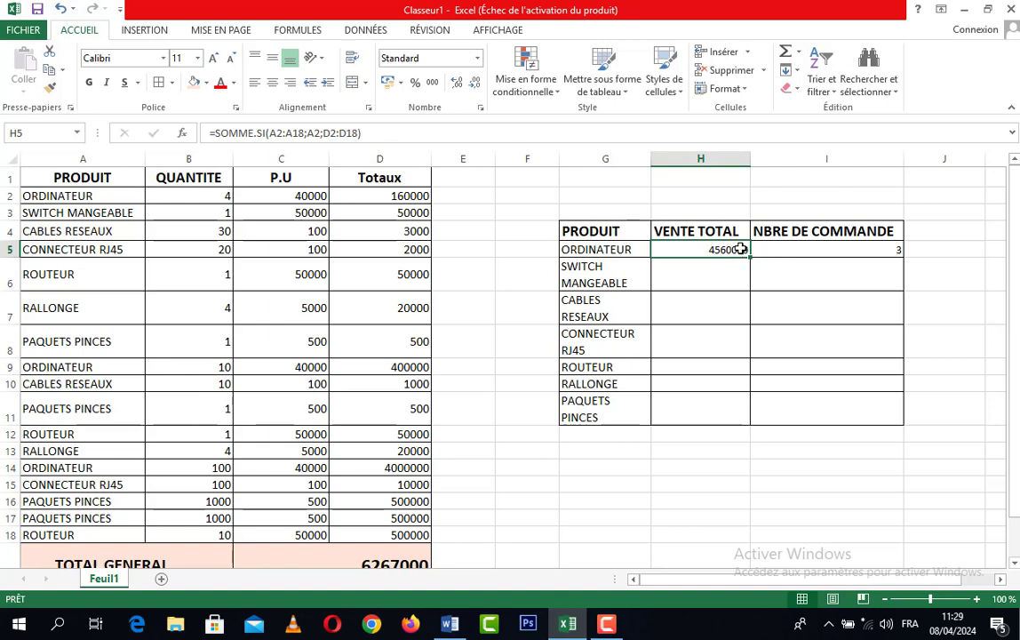
Compare the ORDINATEUR total in H5 with the product's Totaux amounts in D2, D9 and D14
click(588, 250)
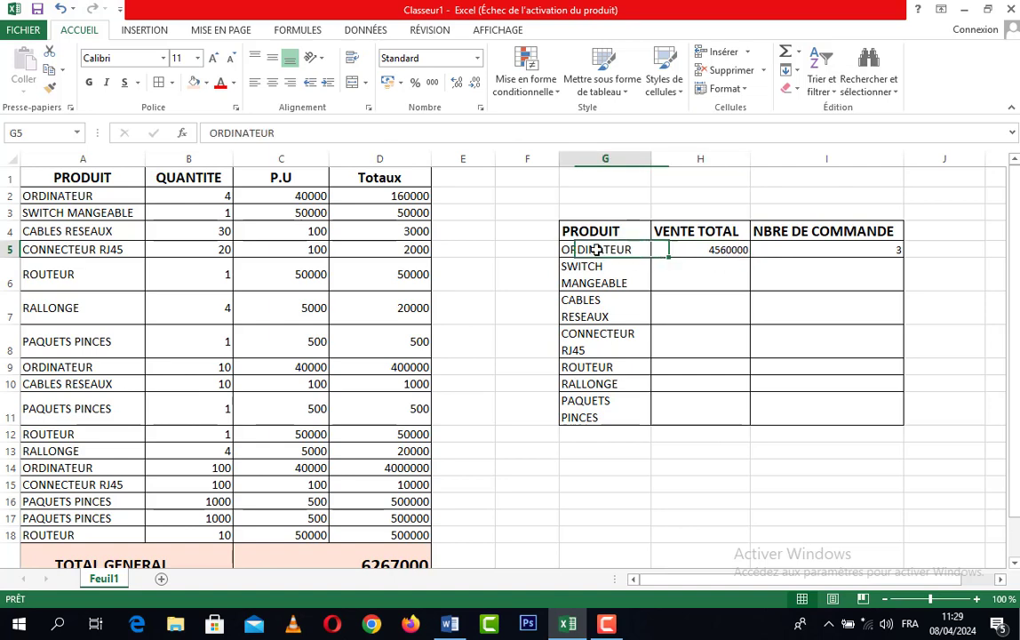
click(701, 250)
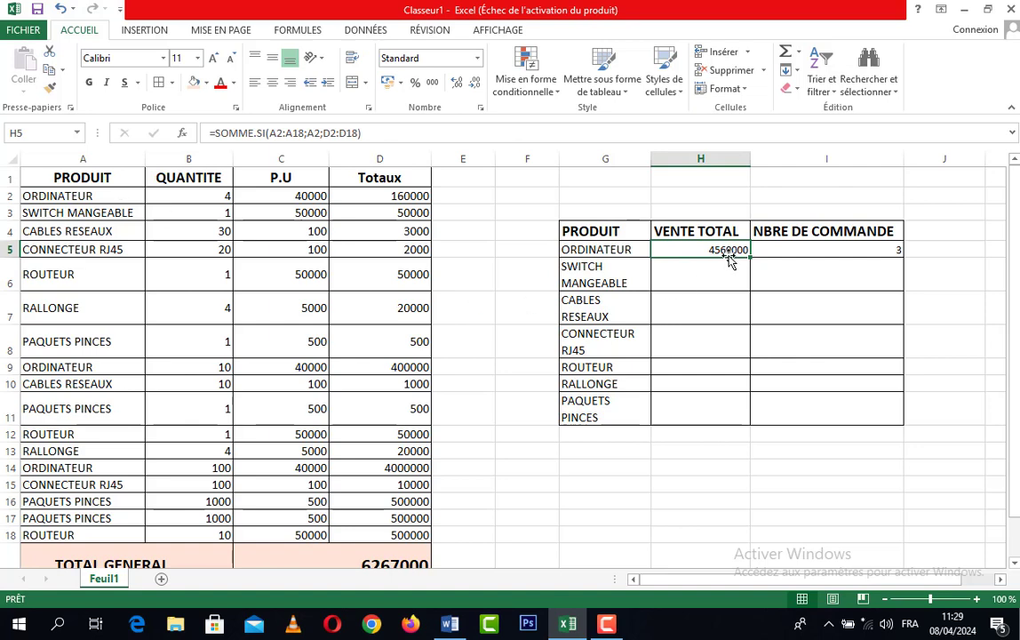
click(405, 196)
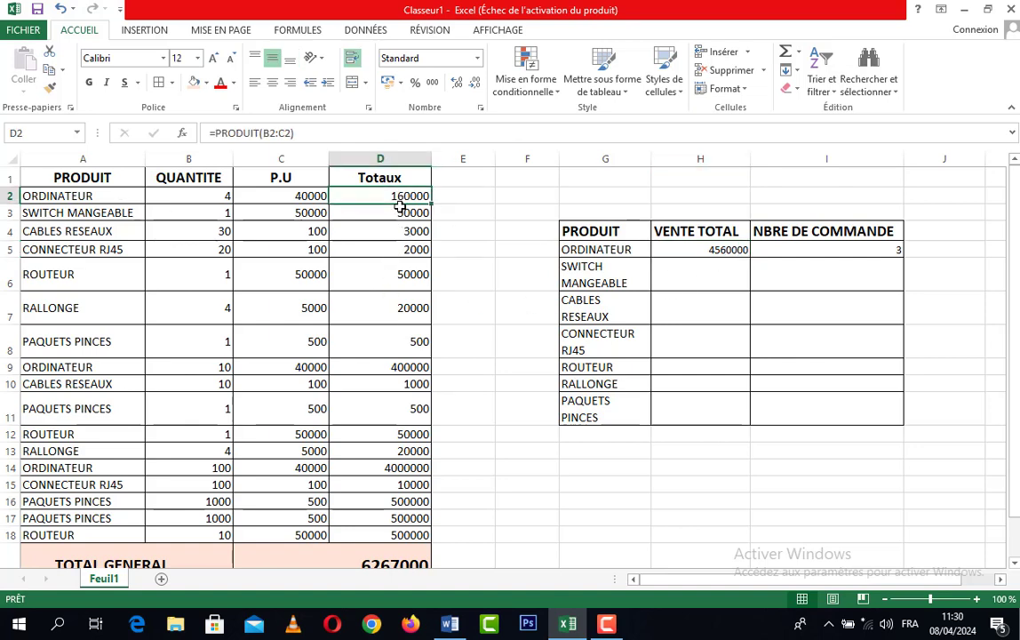
click(393, 370)
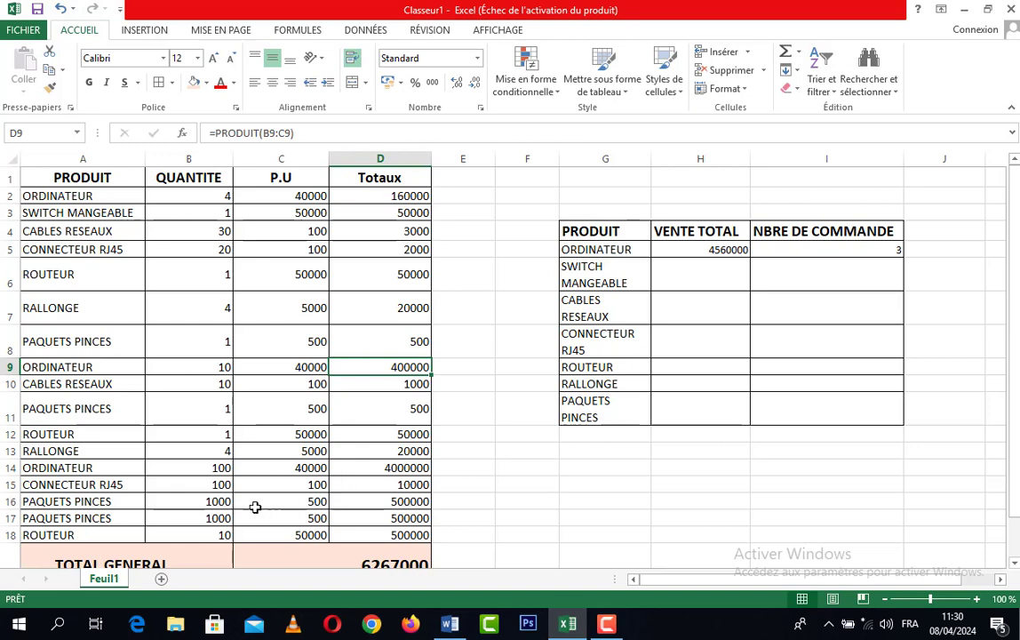
click(402, 470)
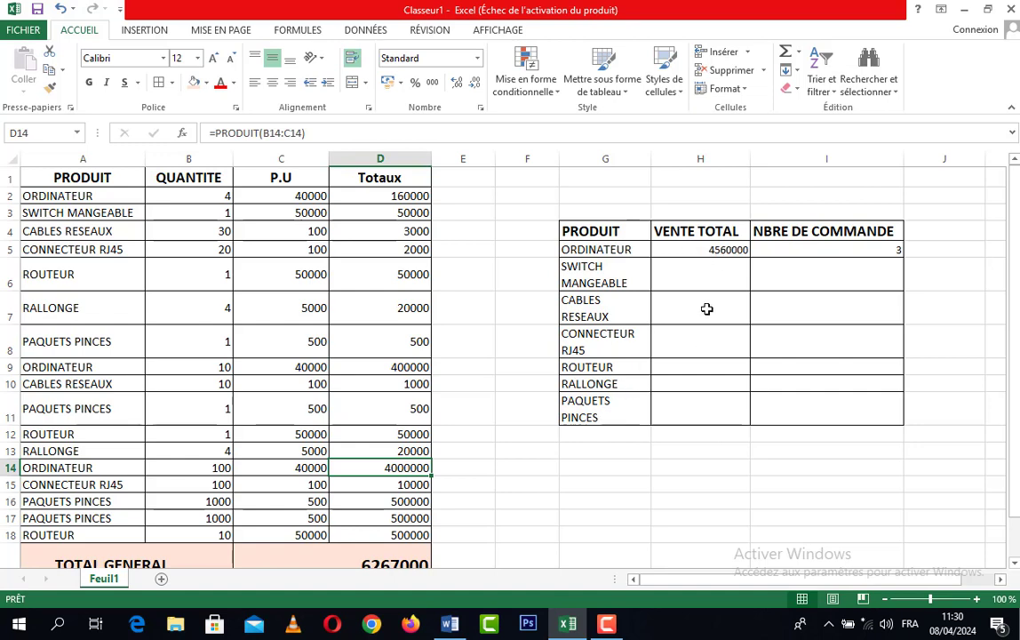
Review the ORDINATEUR row of the summary table, matching the product in G5 with its formulas in H5 and I5
click(717, 249)
click(784, 247)
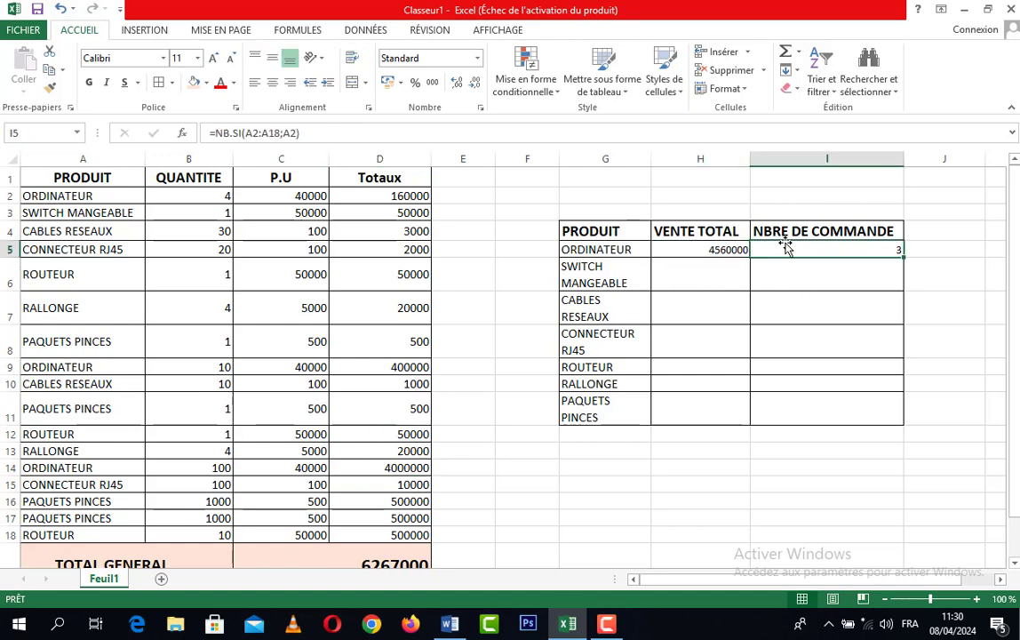
click(593, 253)
click(779, 250)
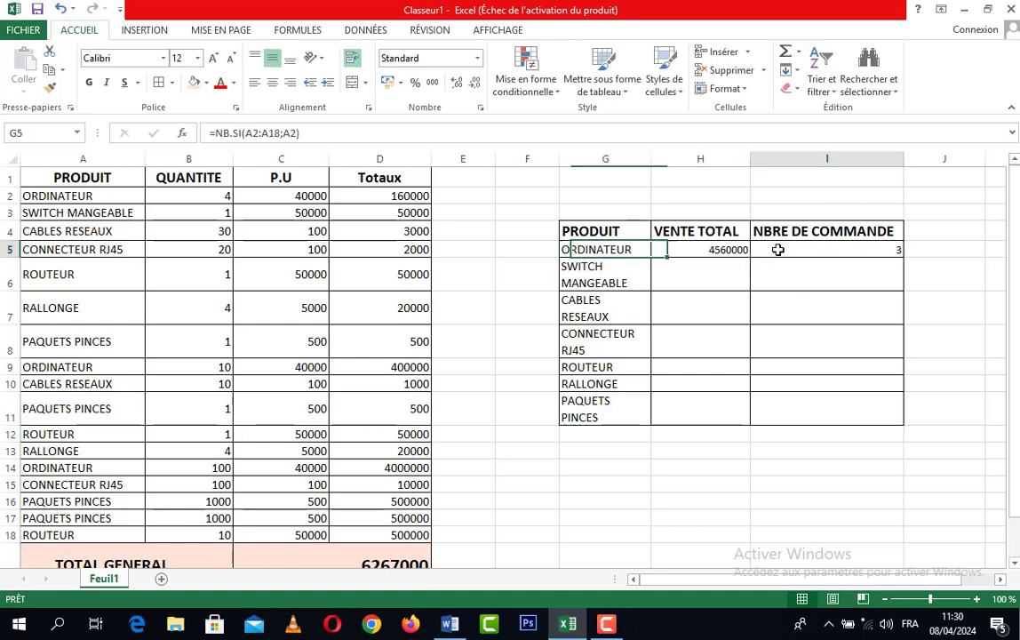
click(594, 251)
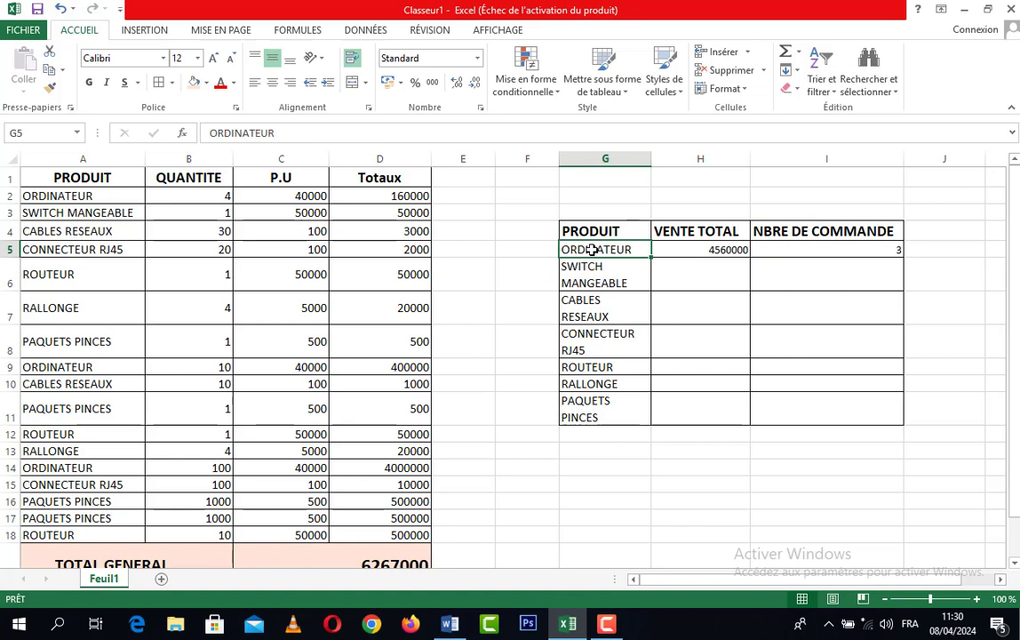
click(845, 249)
click(609, 247)
click(867, 249)
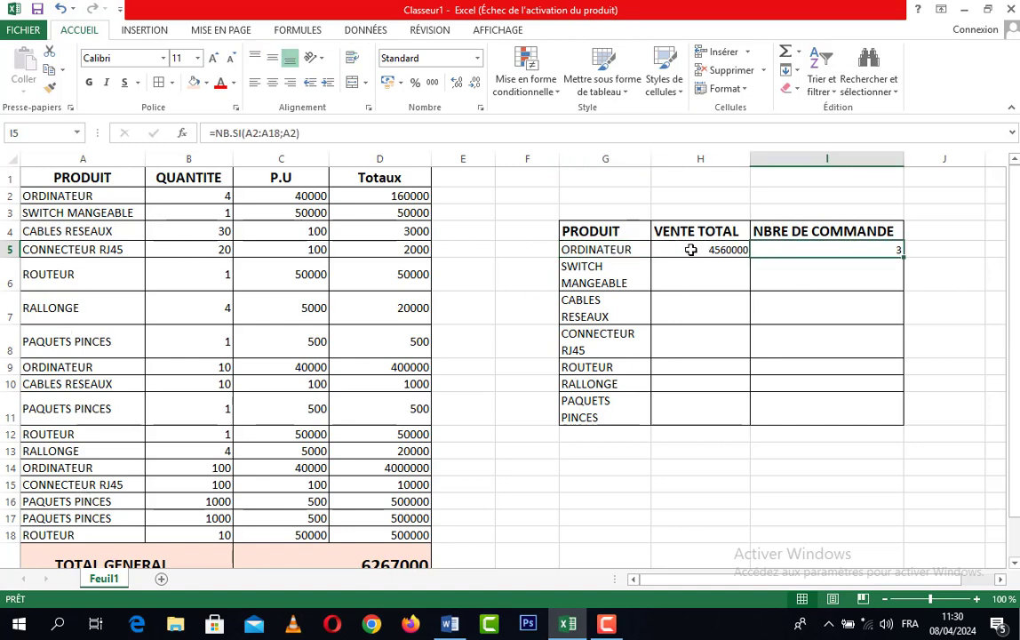
click(691, 250)
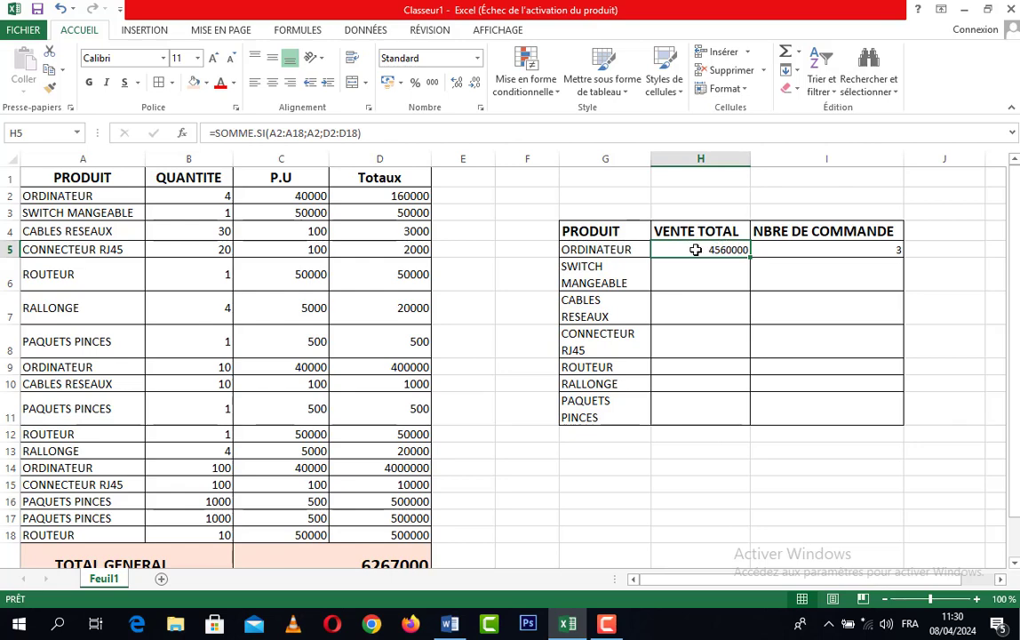
click(601, 249)
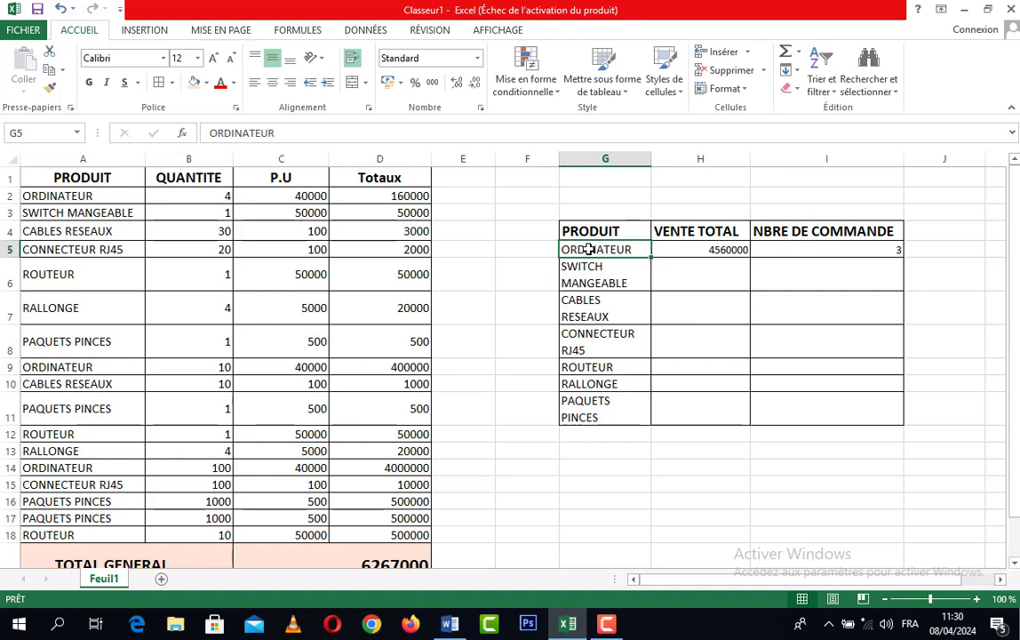
click(816, 250)
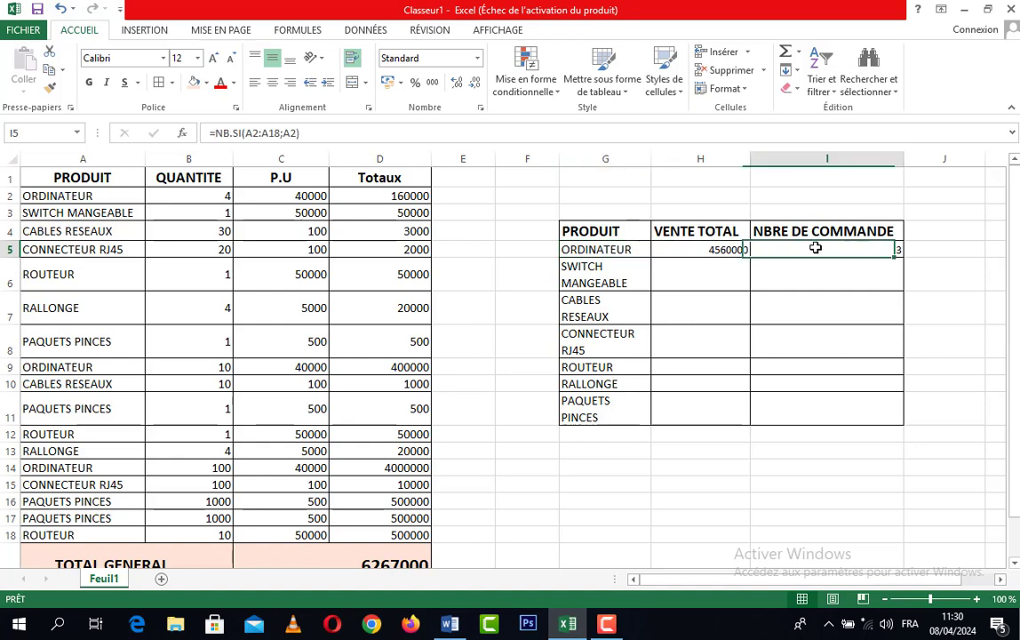
Copy the VENTE TOTAL formula from H5 down to H11 and the NBRE DE COMMANDE formula from I5 down to I11
click(733, 251)
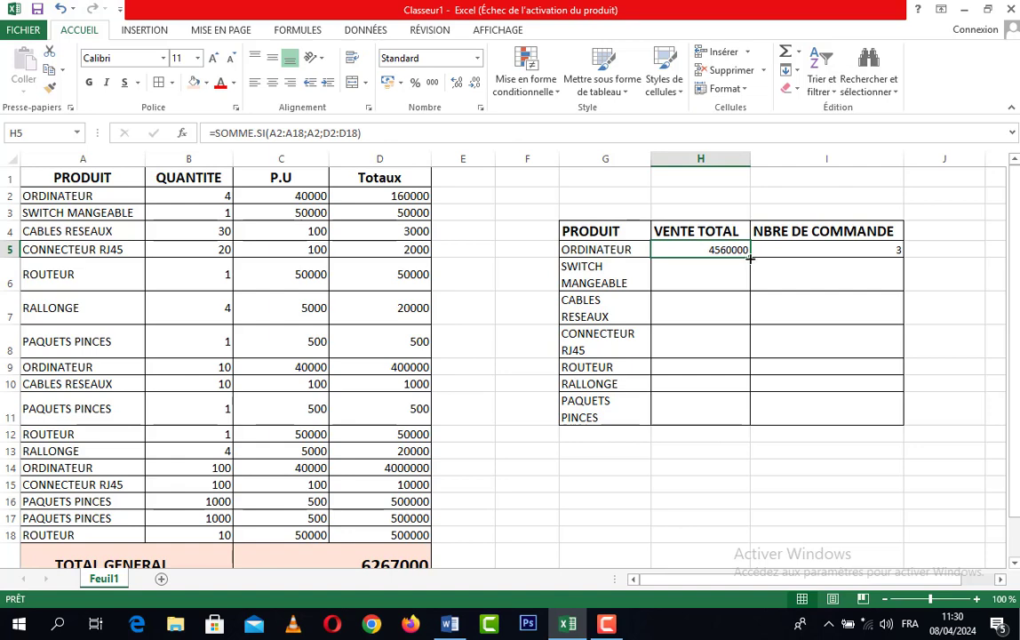
drag(750, 258, 742, 421)
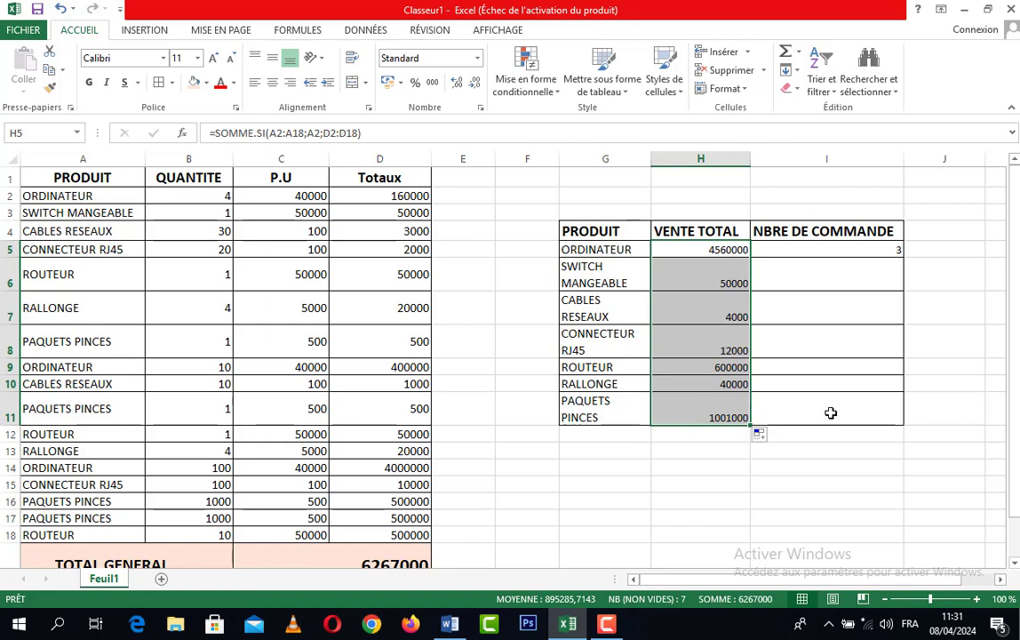
click(895, 254)
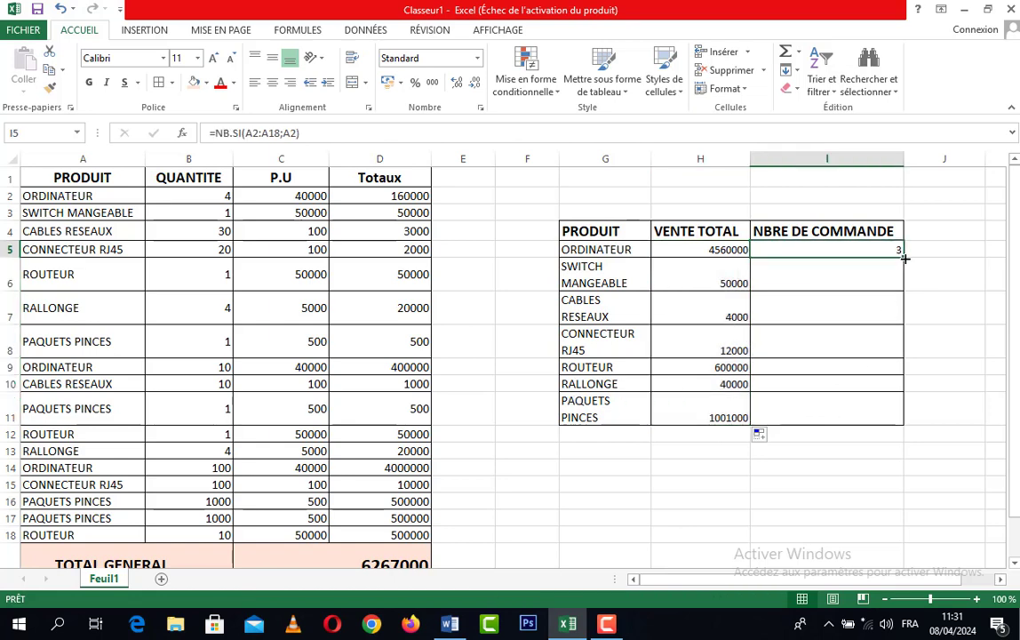
drag(905, 258, 905, 424)
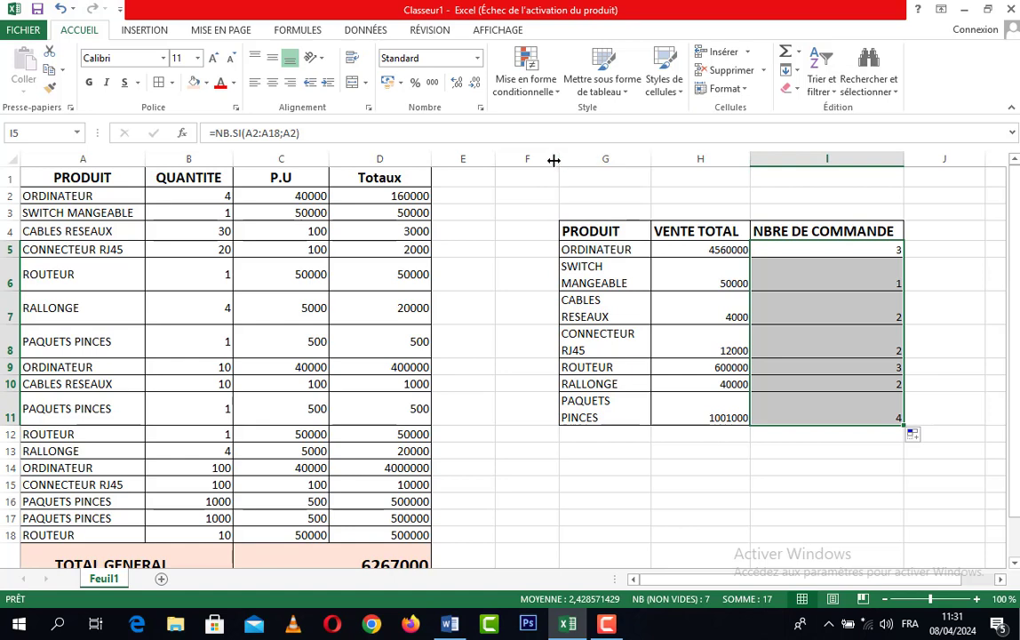
click(963, 333)
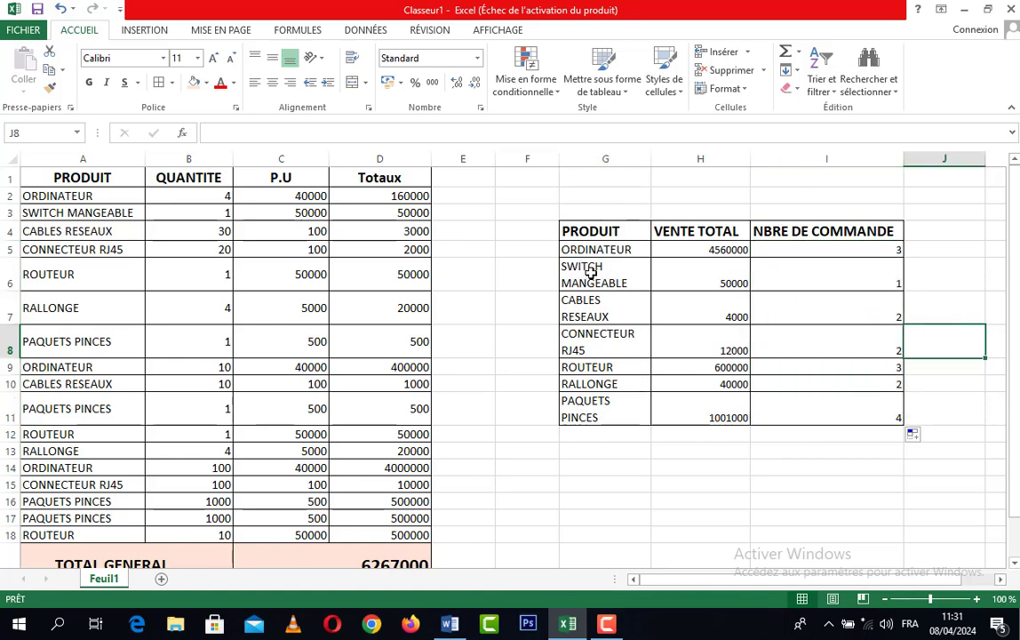
Check the SWITCH MANGEABLE formulas in I6 and H6 against the product in A3 and its Totaux amount in D3
click(887, 278)
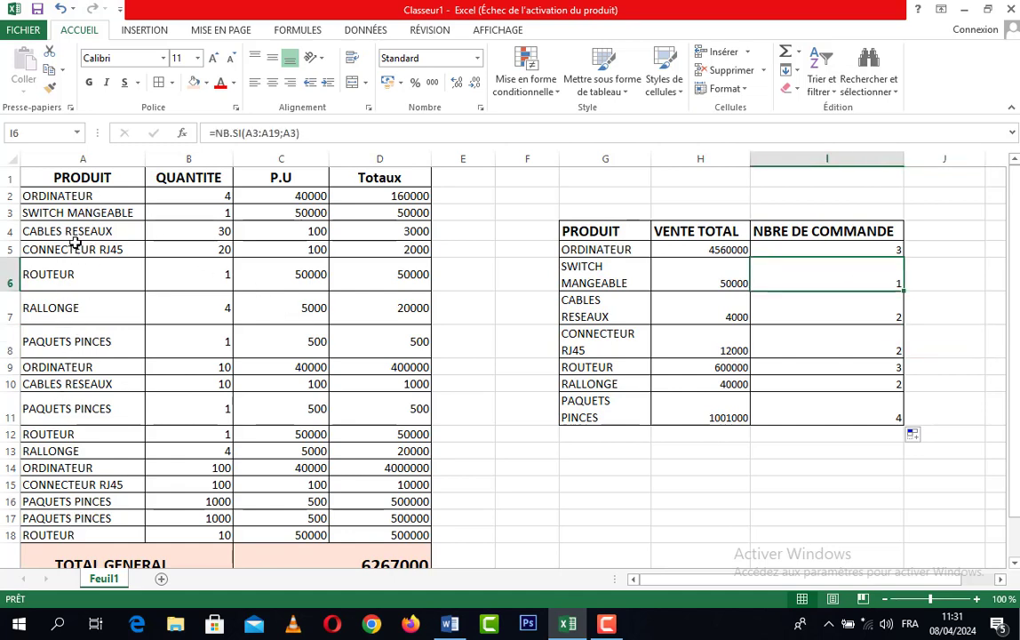
click(71, 213)
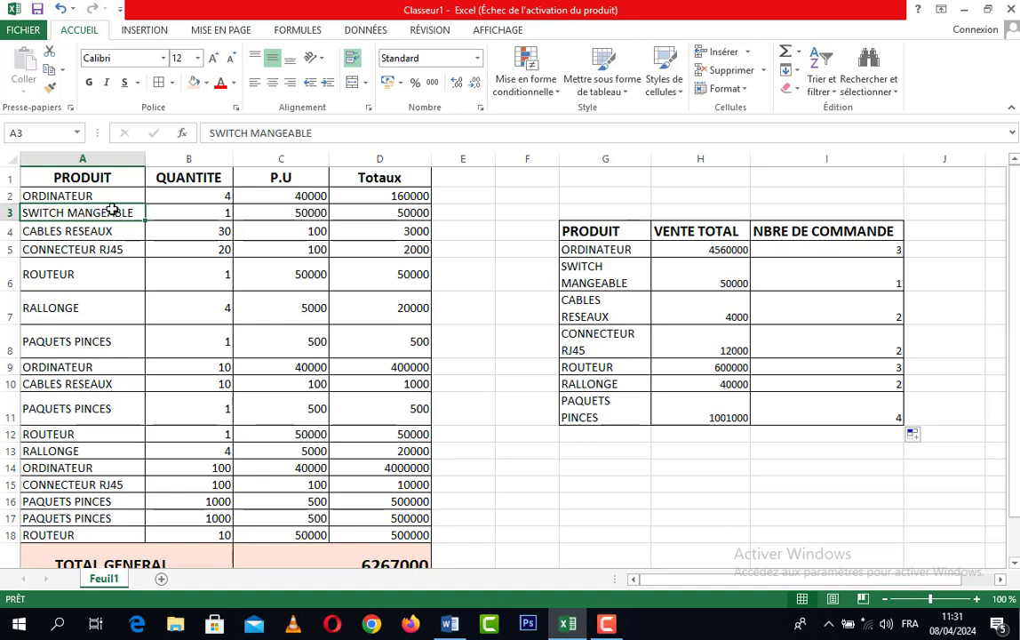
click(729, 284)
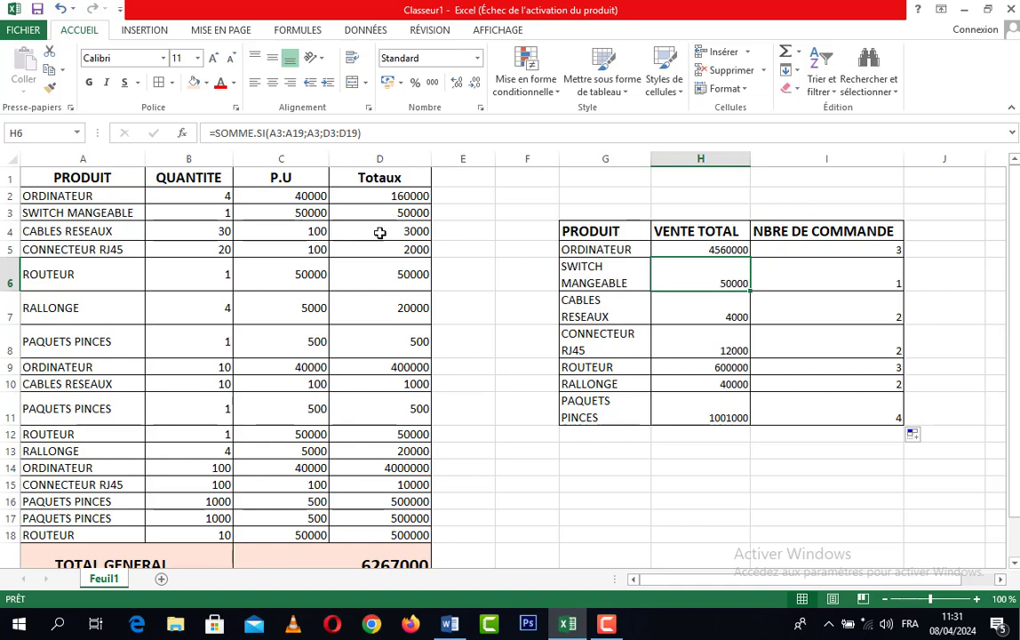
click(396, 211)
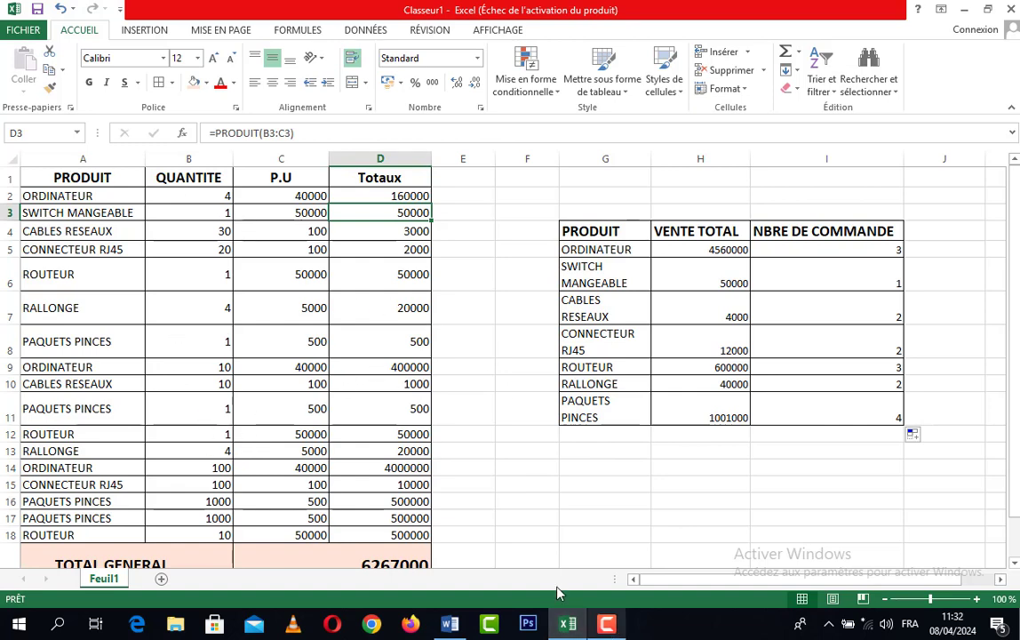
Compare the SOMME.SI formula in H5 with the NB.SI formula in I5 for the ORDINATEUR product listed in A2
click(66, 196)
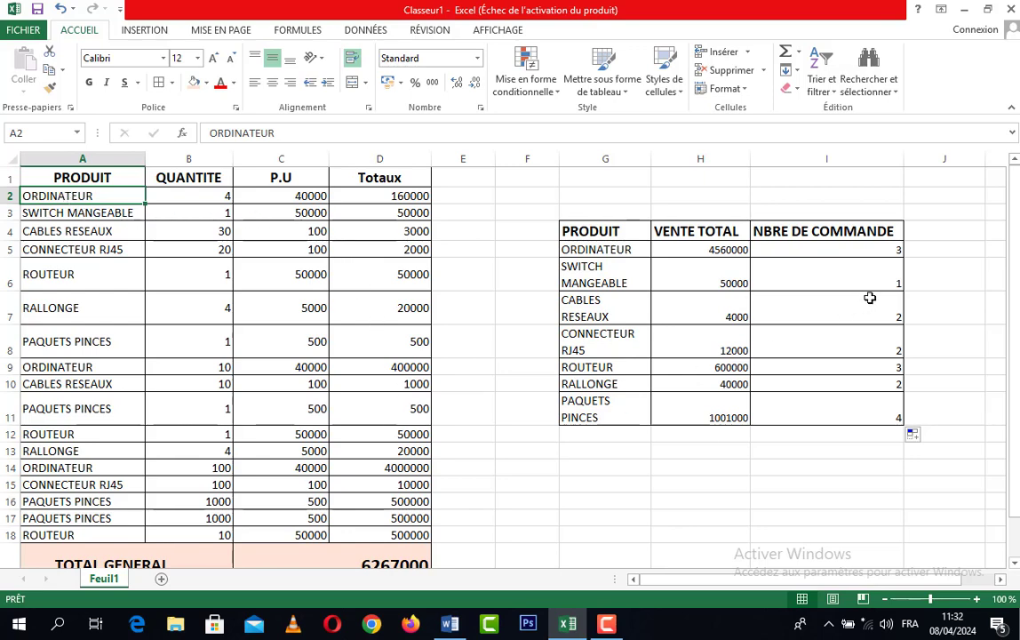
click(698, 250)
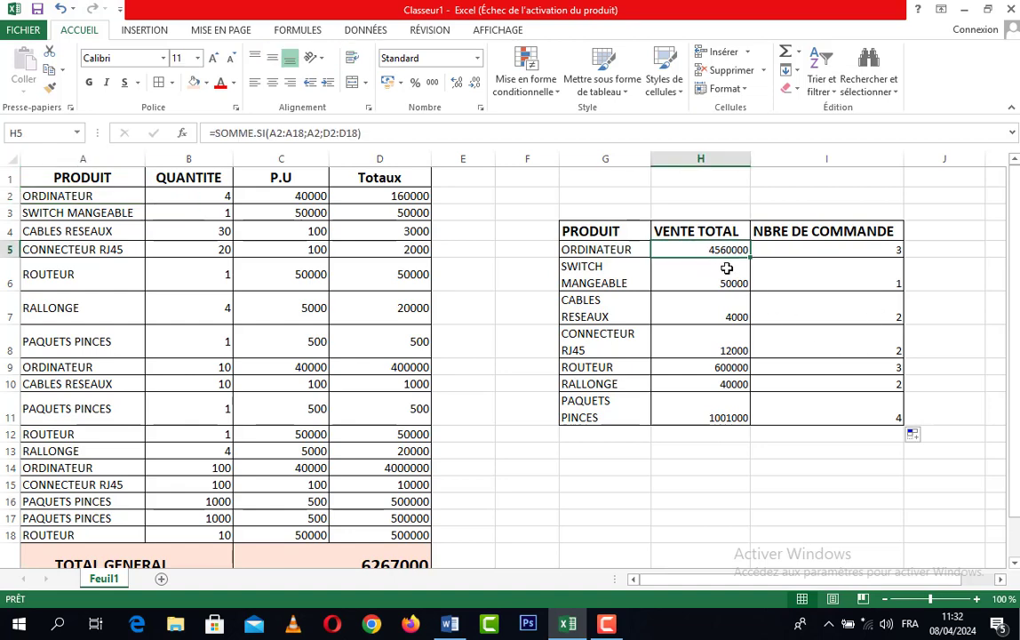
click(887, 251)
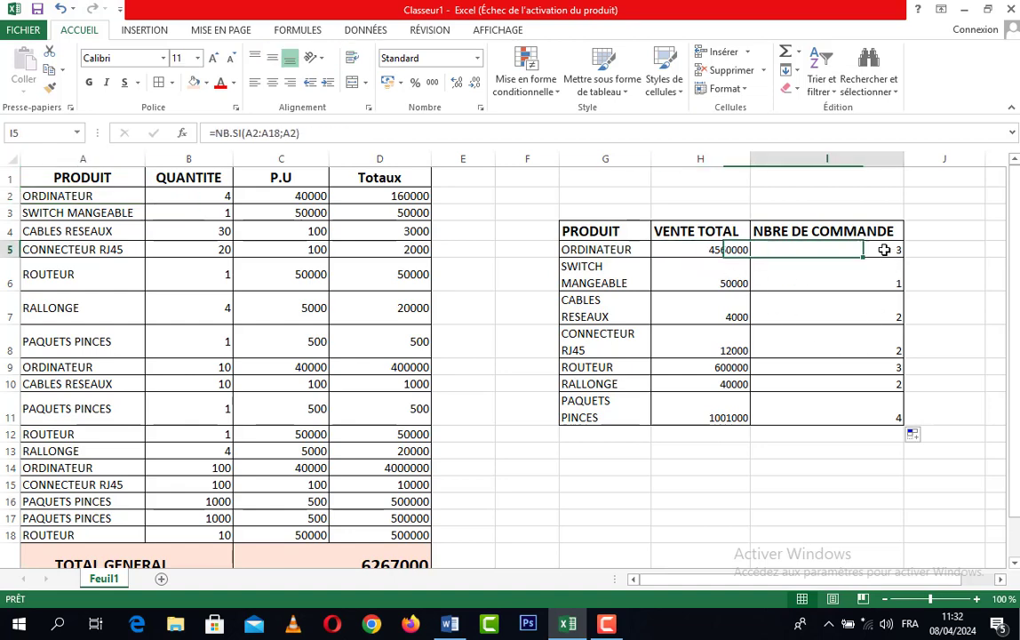
click(703, 250)
click(814, 250)
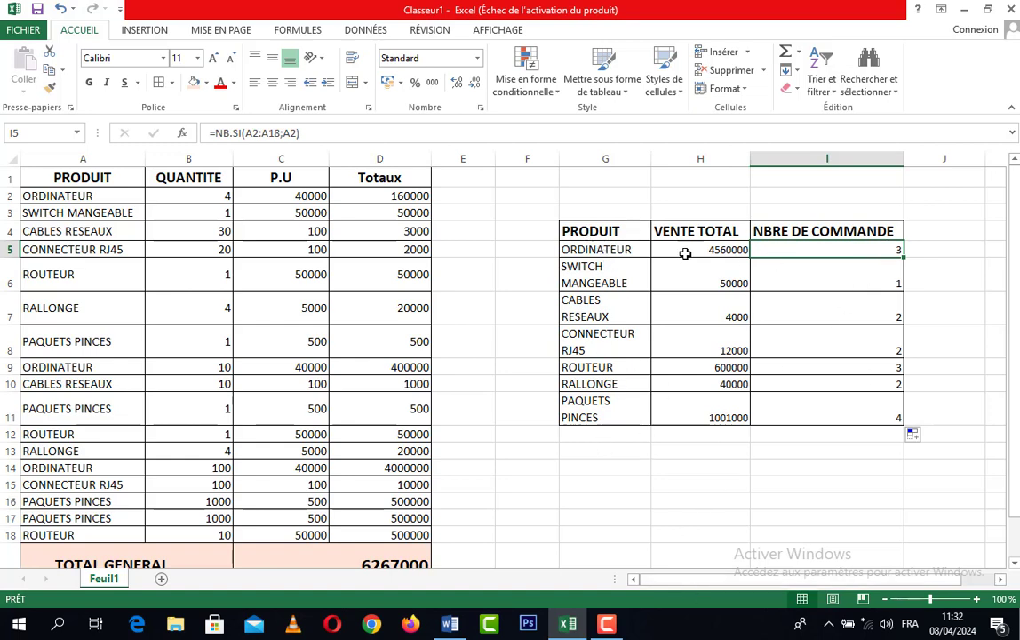
key(Left)
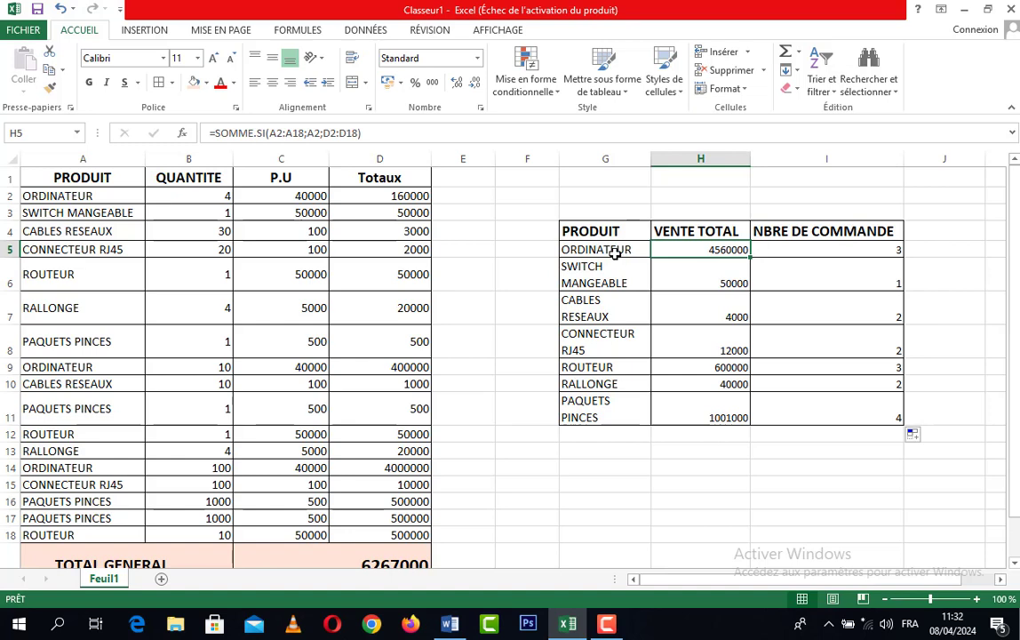
click(875, 252)
click(719, 255)
click(807, 252)
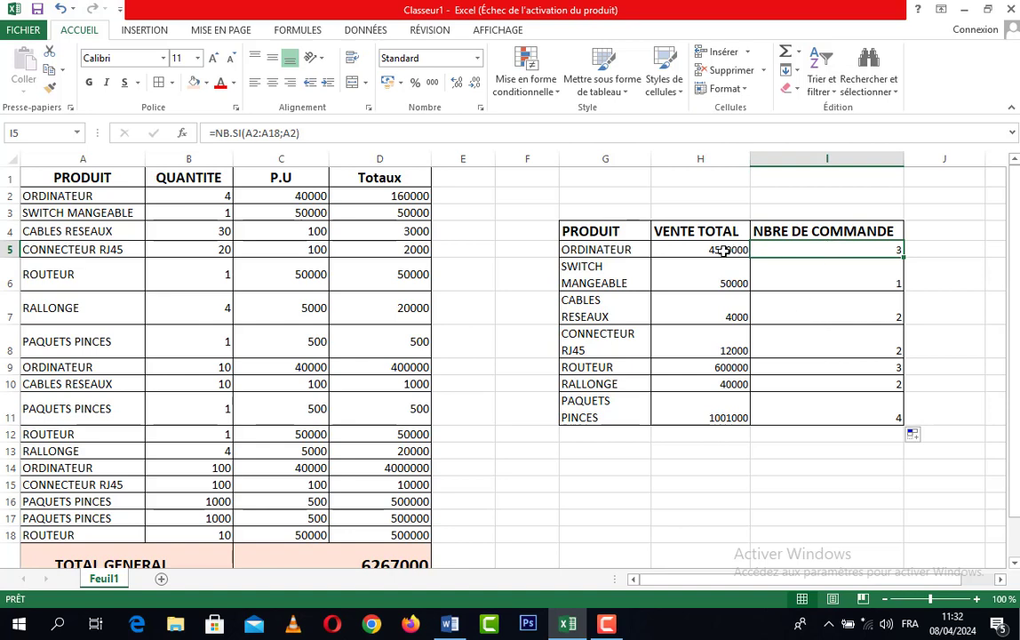
click(658, 252)
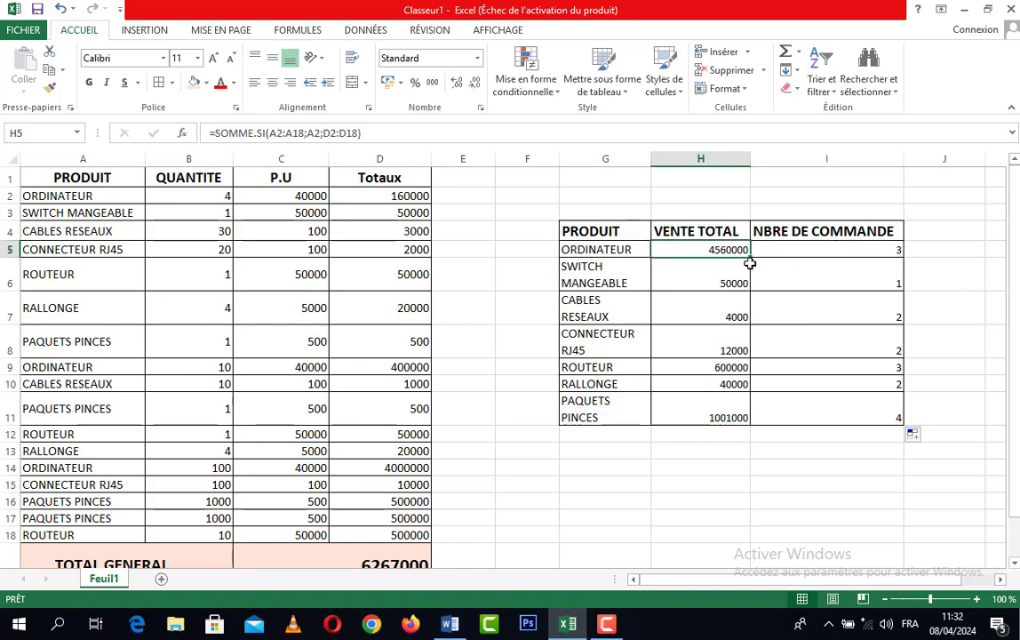
click(795, 249)
click(696, 249)
click(809, 252)
click(725, 248)
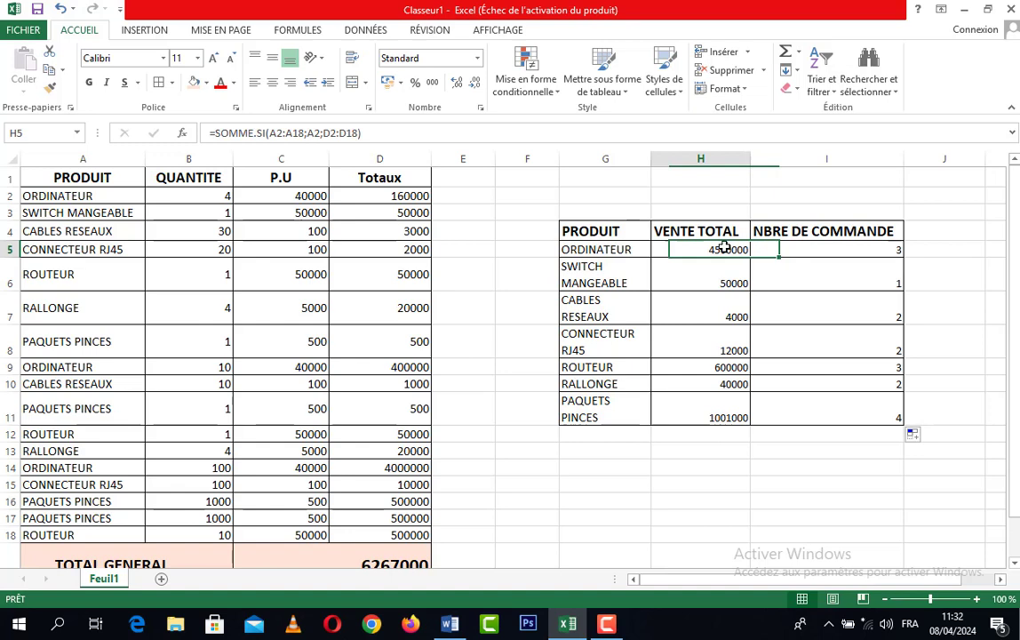
click(615, 250)
click(616, 281)
click(819, 252)
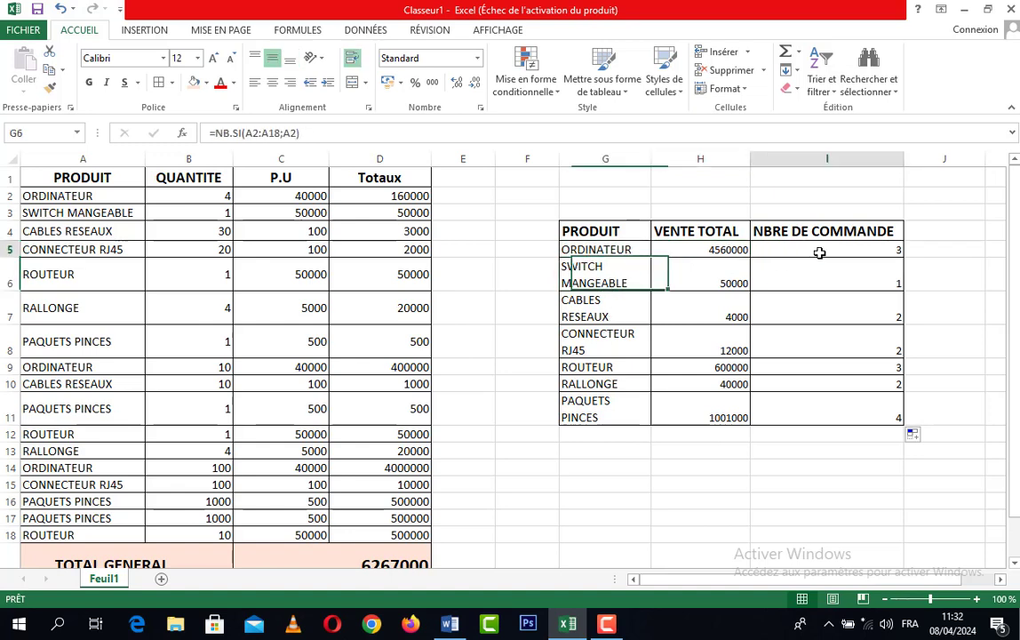
click(704, 251)
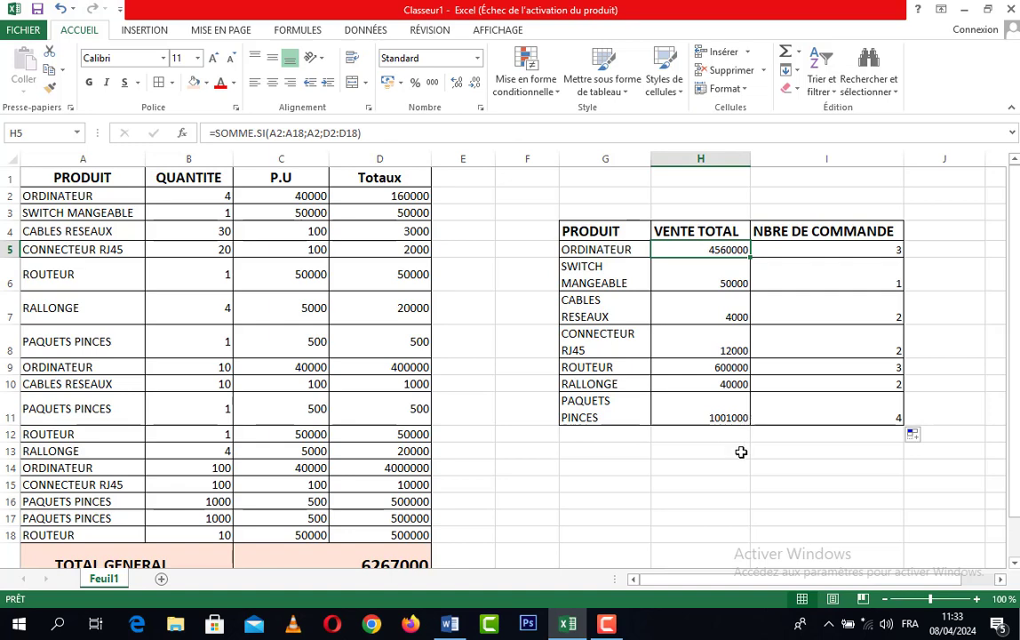
click(716, 482)
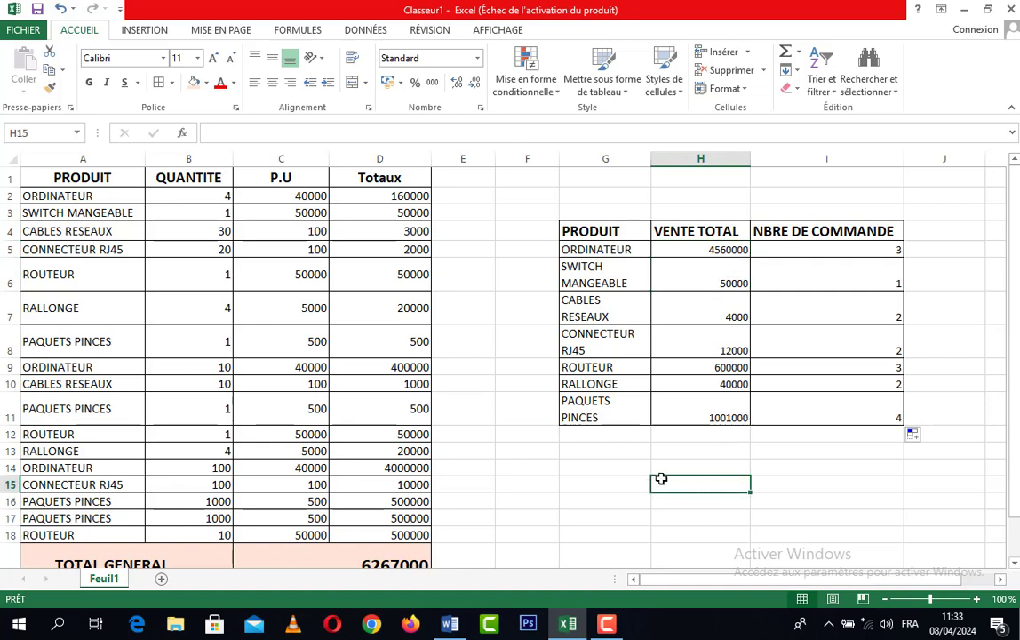
scroll(662, 467, down, 1)
scroll(661, 467, down, 1)
scroll(660, 467, up, 1)
click(763, 253)
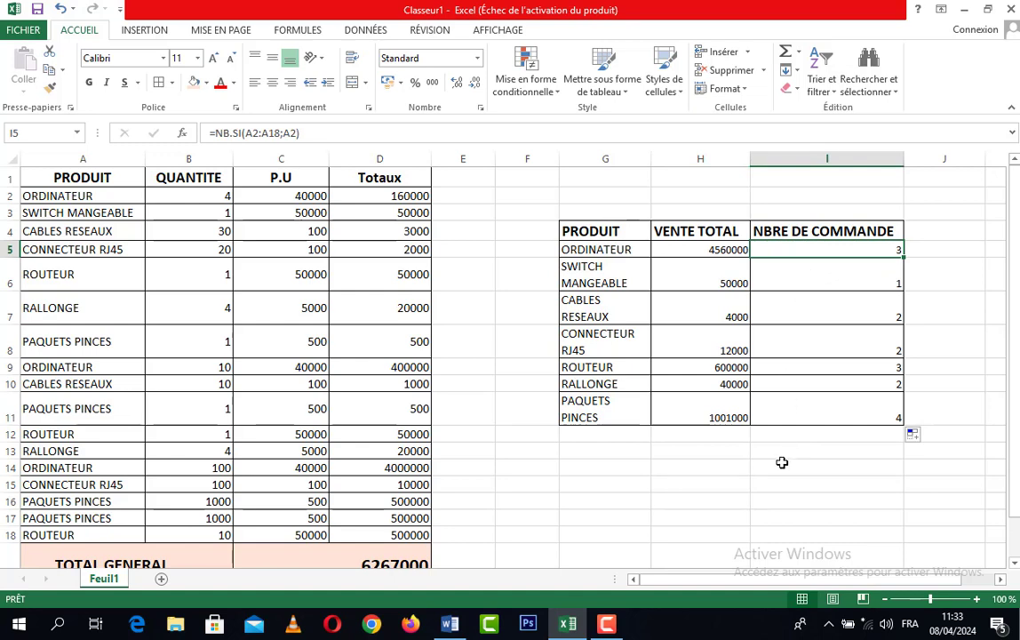
click(706, 252)
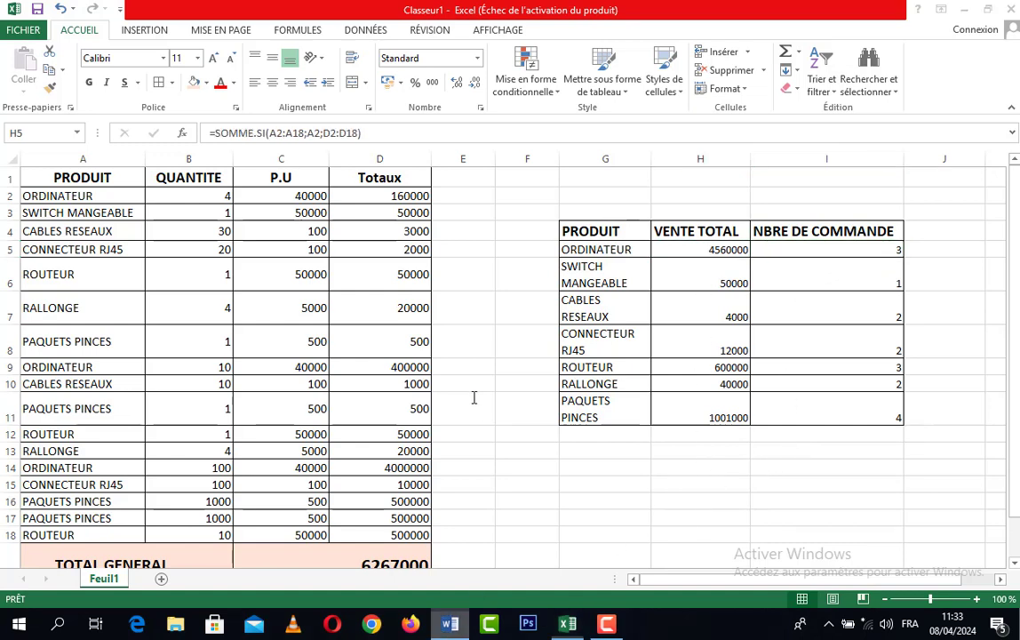
Switch to the TP EXCEL document in Word and change "graphe" to "graphique" in question 4
key(alt+Tab)
scroll(486, 404, down, 2)
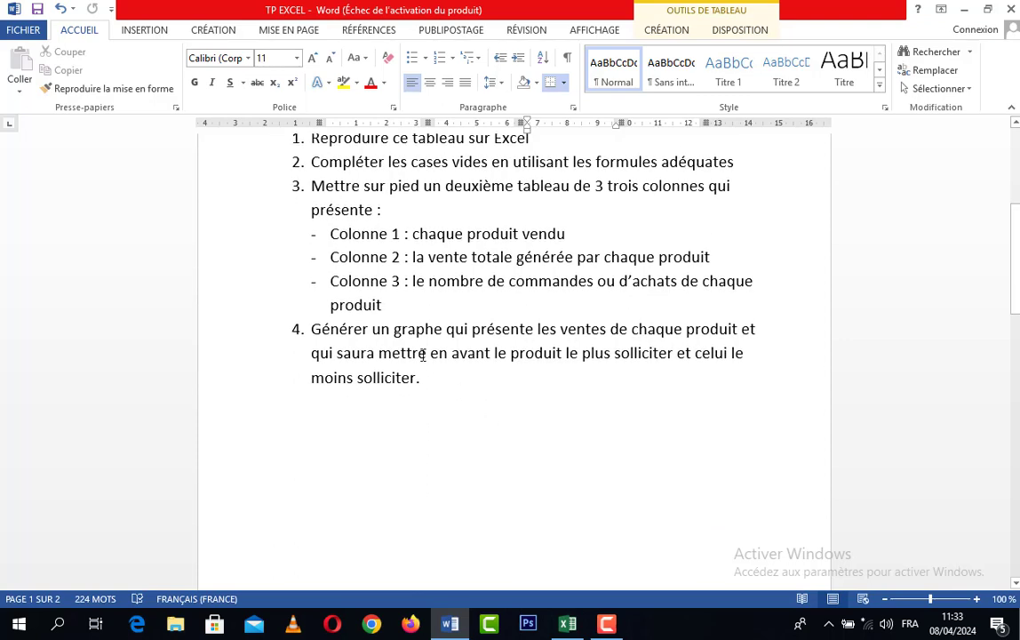
click(440, 330)
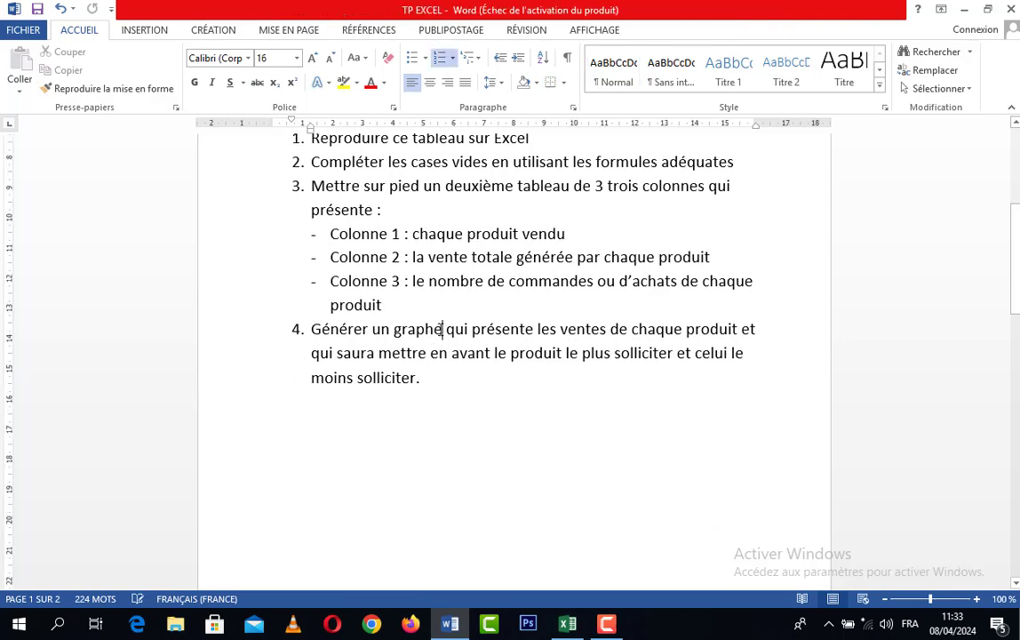
key(BackSpace)
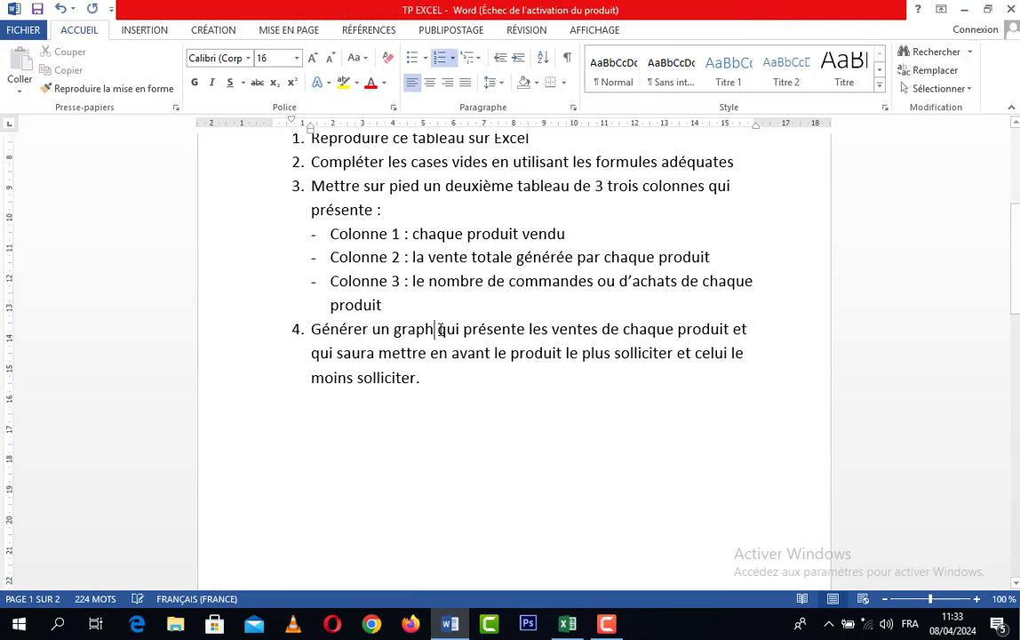
text(ique)
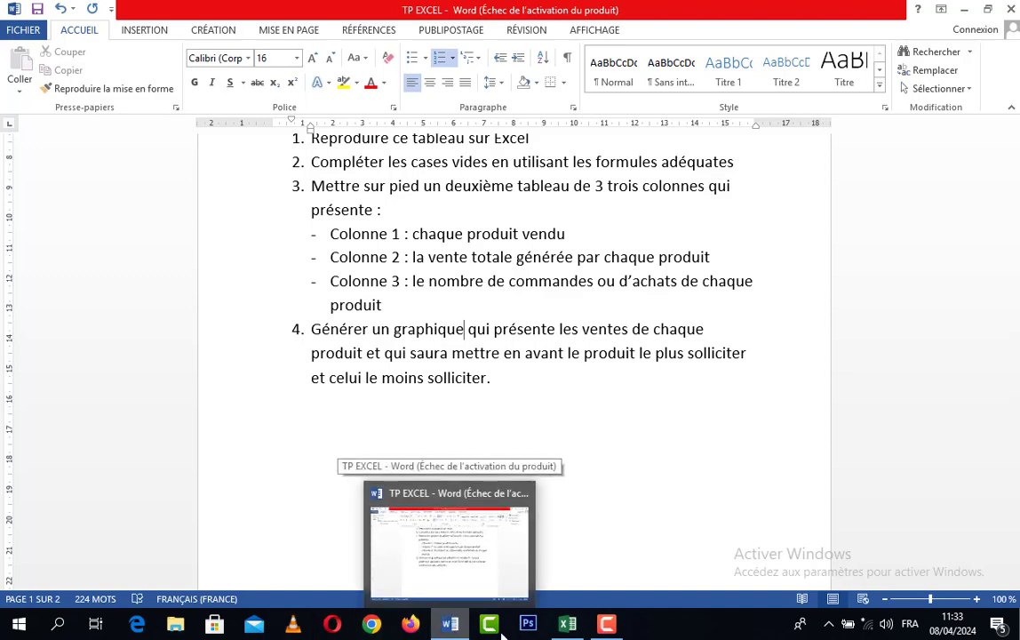
Return to the Excel workbook and examine the summary table's product names and NBRE DE COMMANDE values alongside the main sales table
click(572, 634)
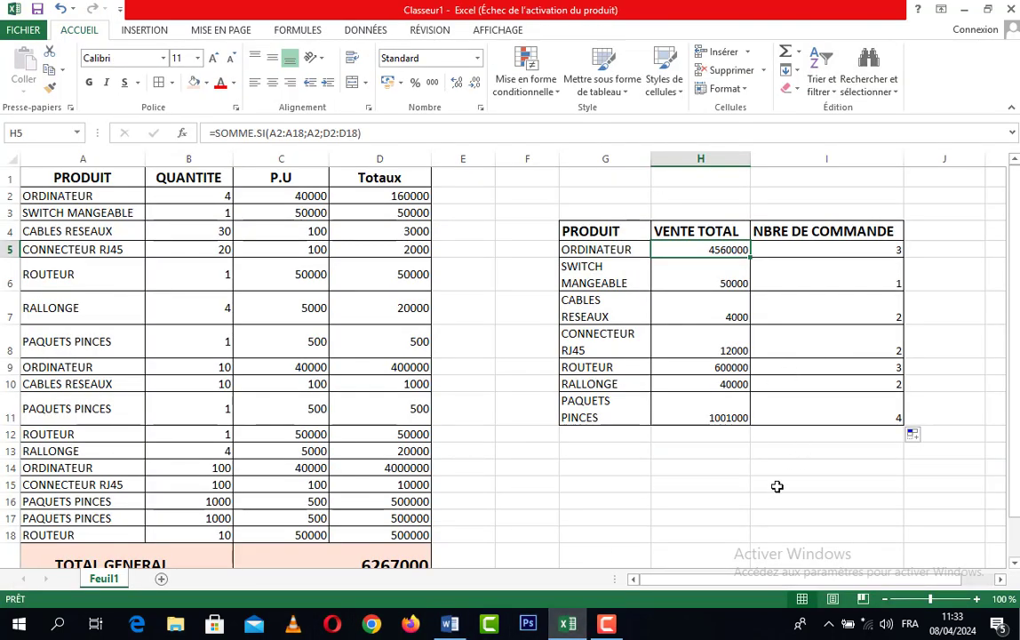
click(818, 247)
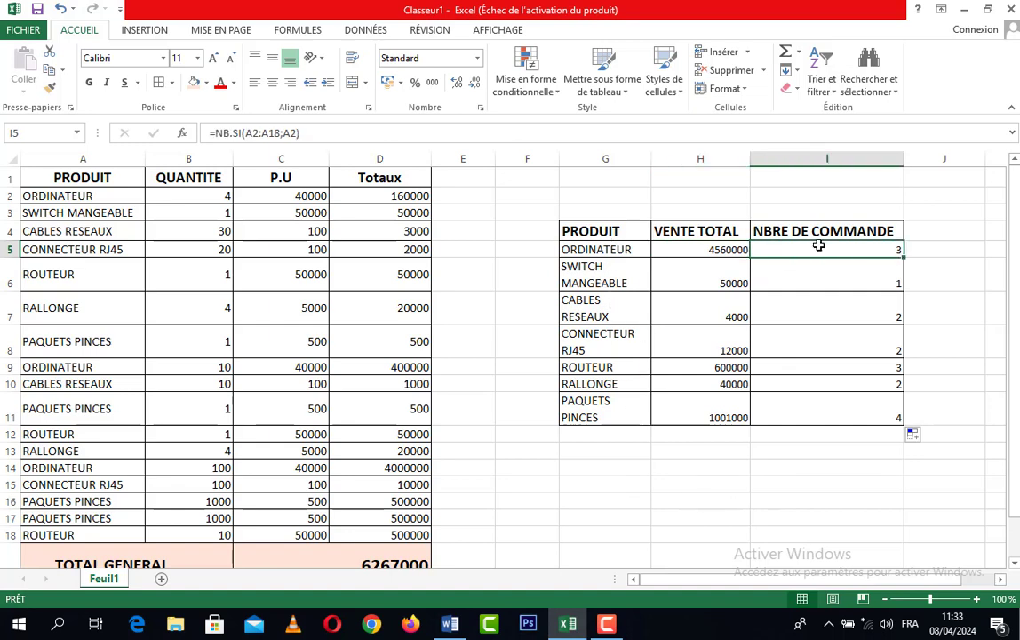
click(593, 255)
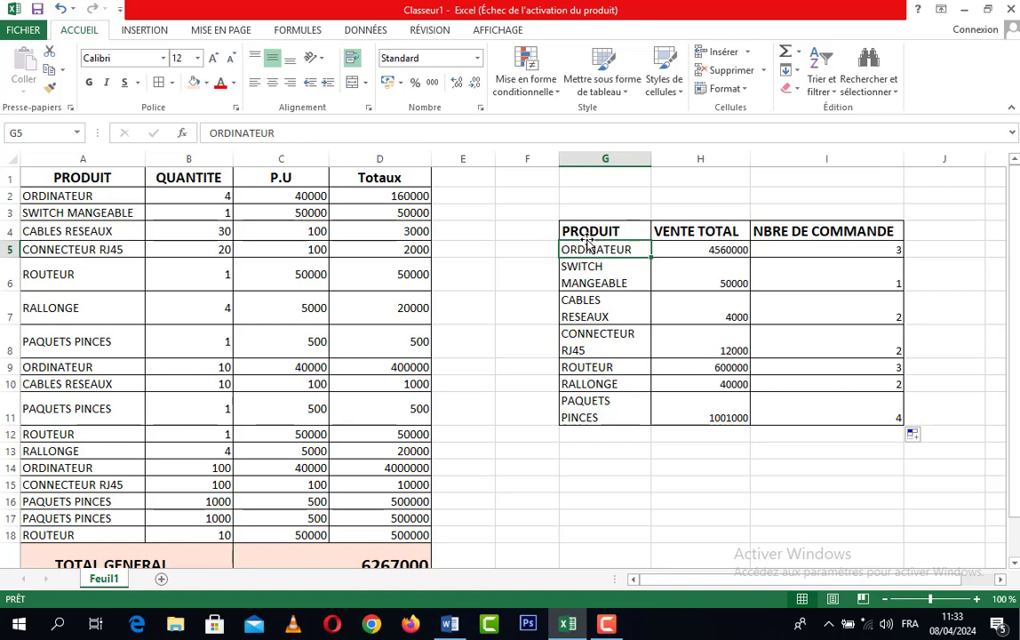
drag(578, 382, 591, 404)
click(869, 250)
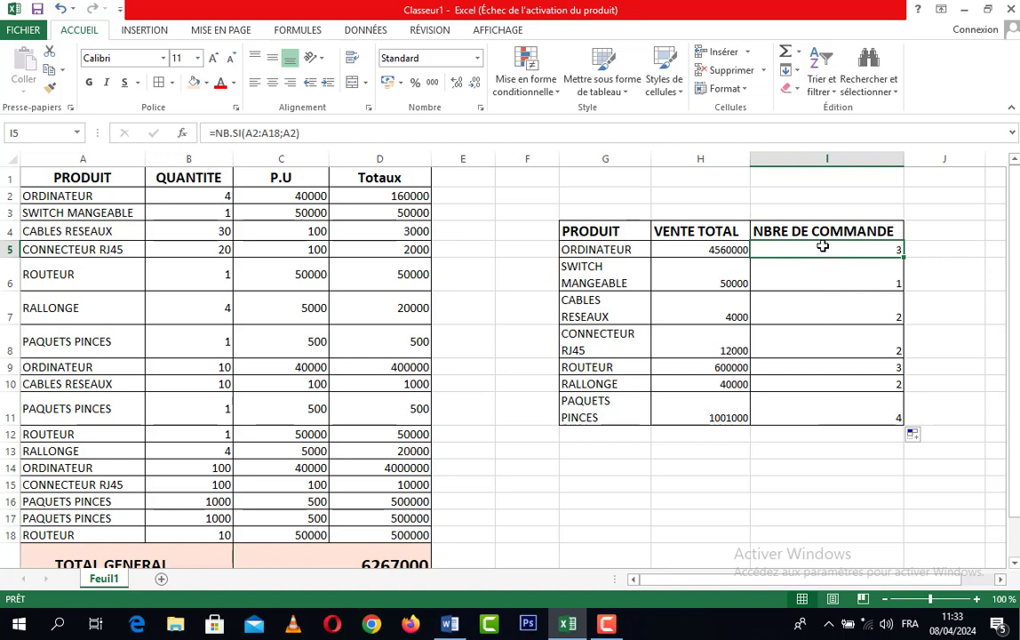
click(814, 273)
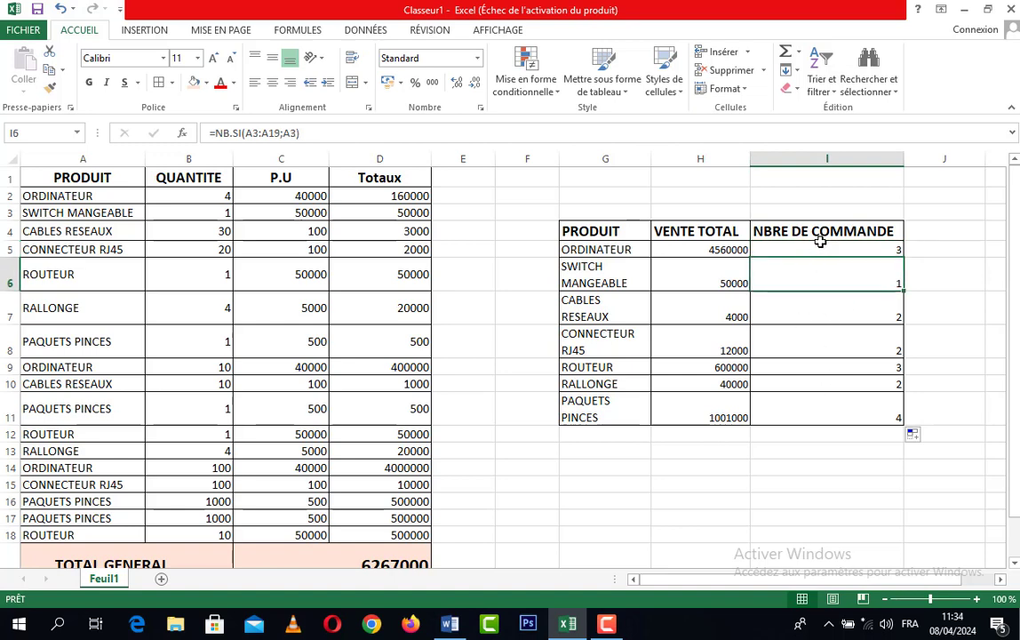
click(814, 250)
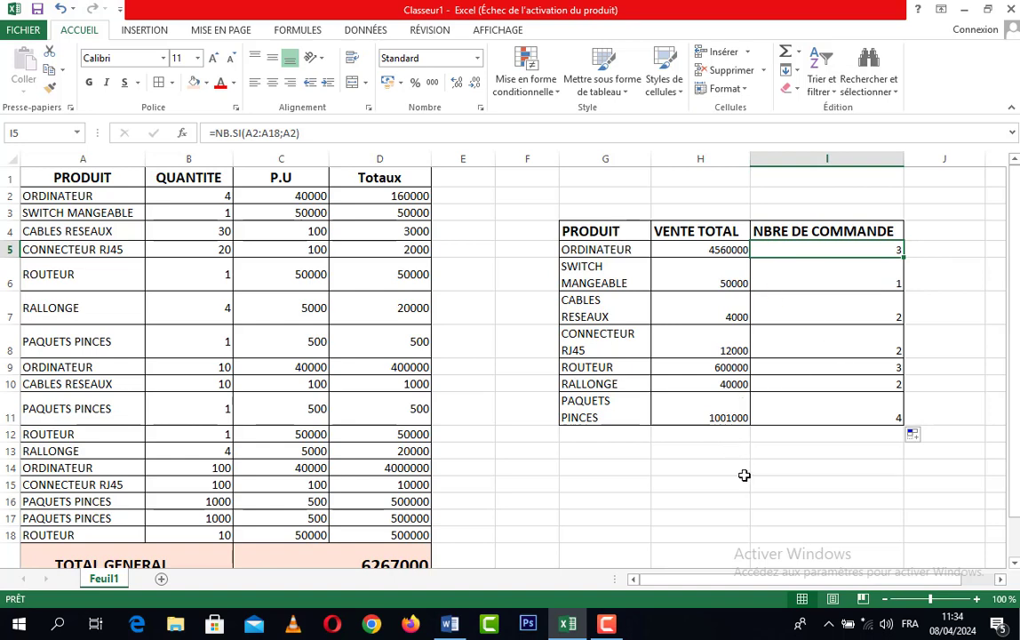
scroll(546, 415, down, 1)
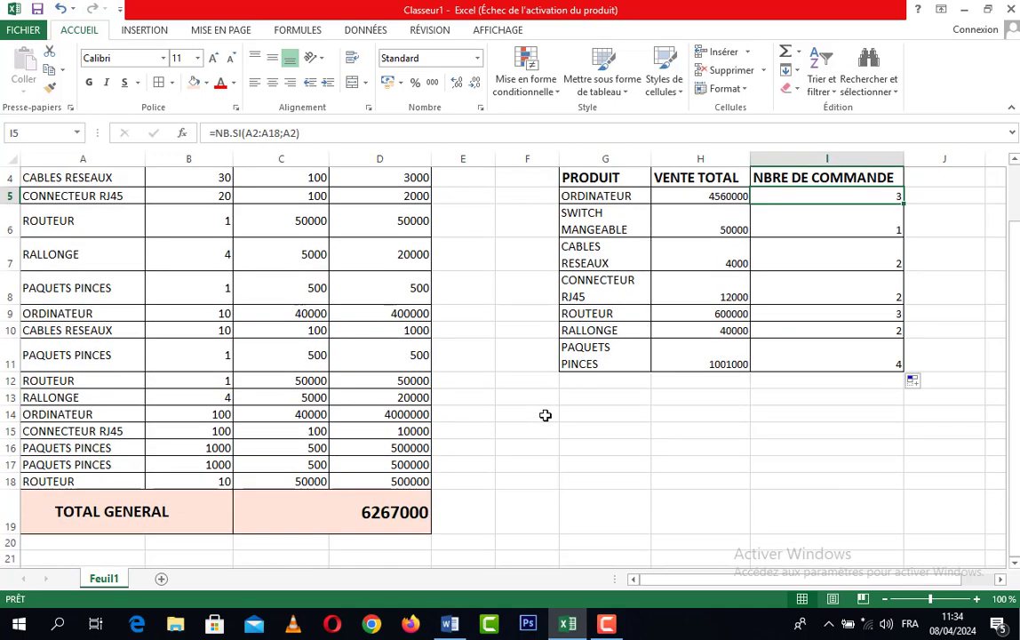
scroll(643, 423, up, 1)
scroll(644, 424, down, 1)
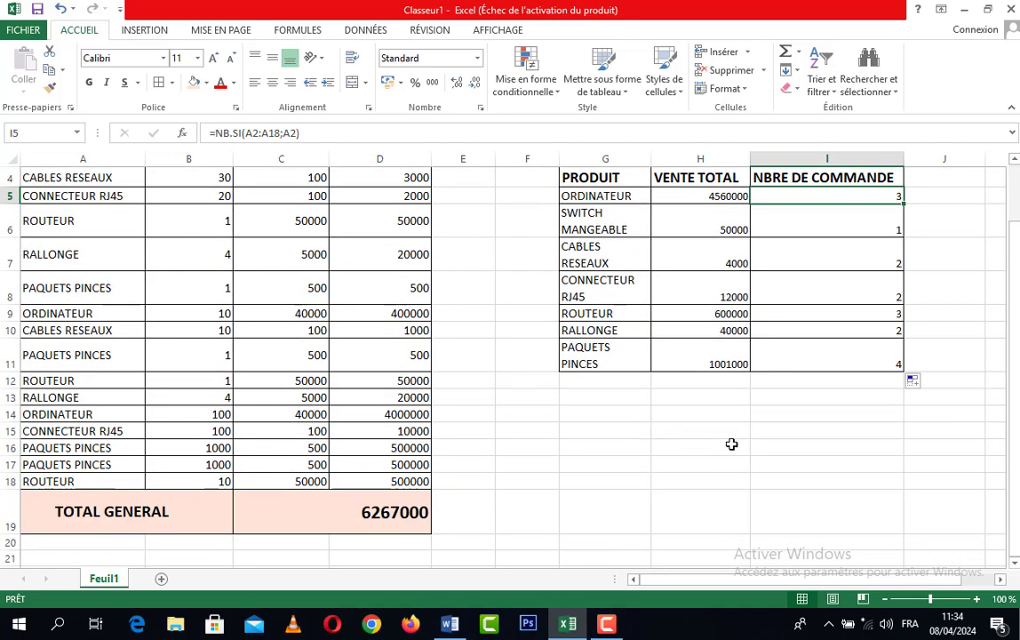
scroll(683, 449, up, 1)
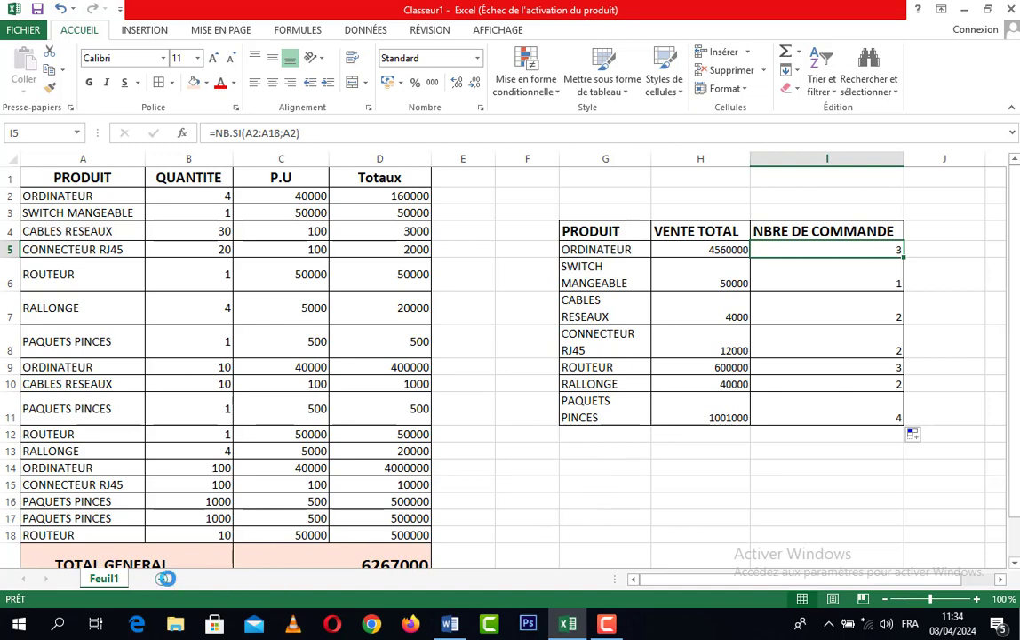
Add a new worksheet named GRAPHIQUE and return to the Feuil1 sheet
click(161, 580)
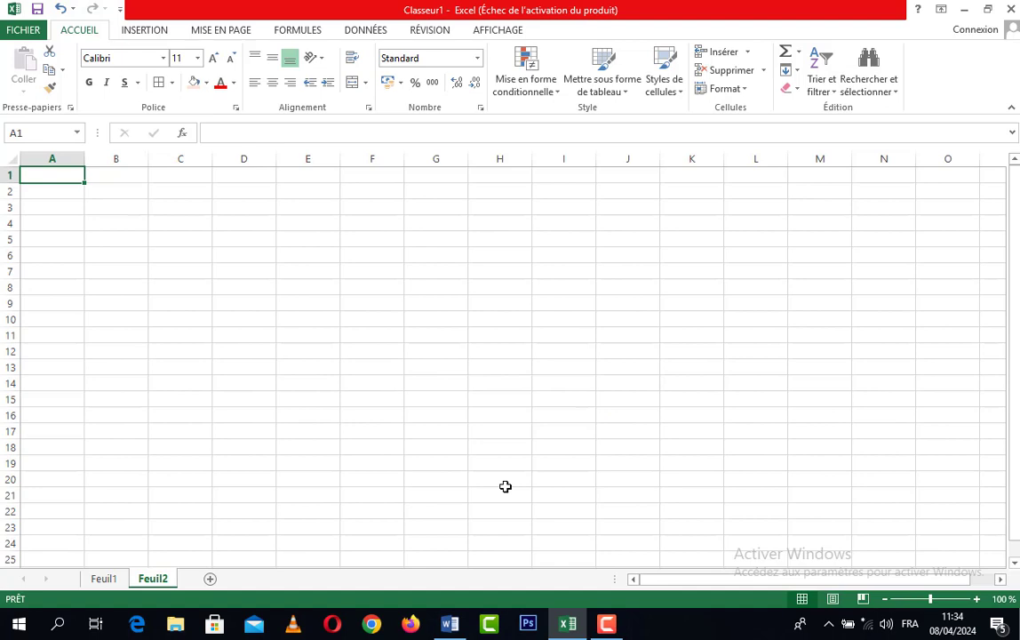
double_click(156, 580)
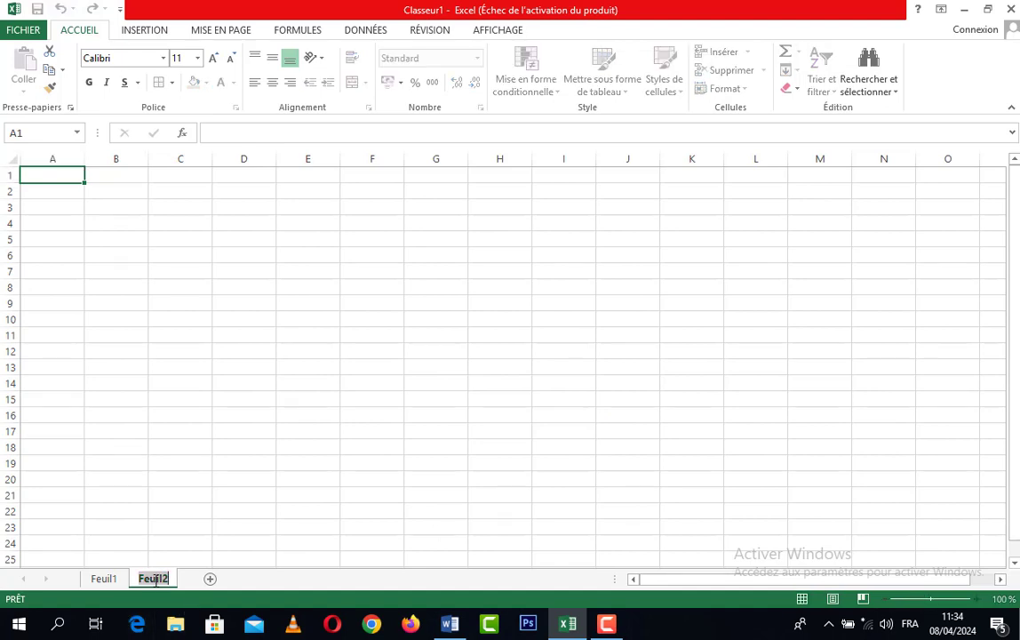
text(GRAPH)
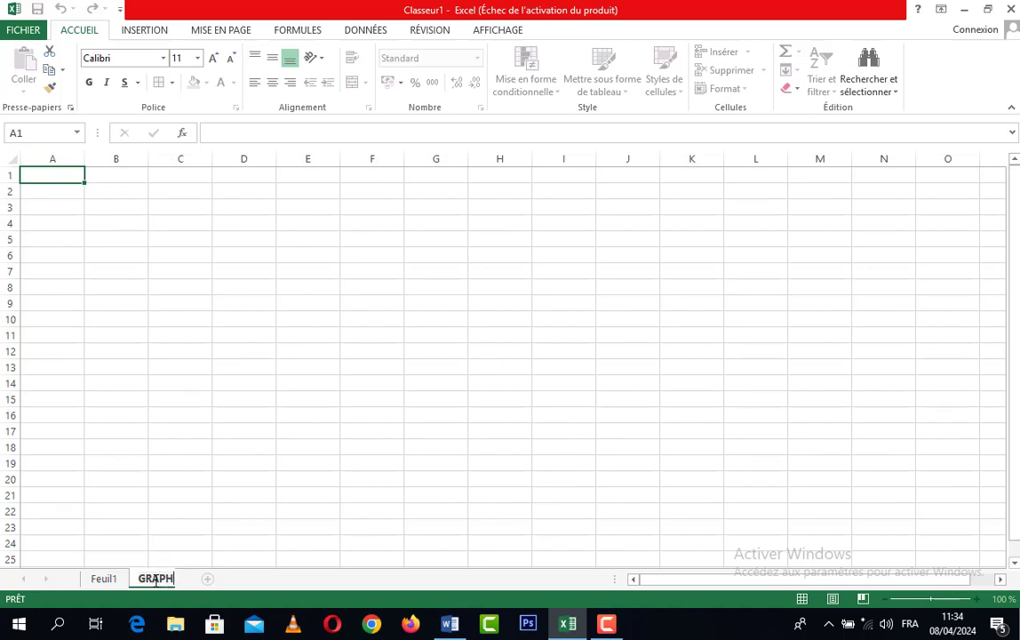
text(IQUE)
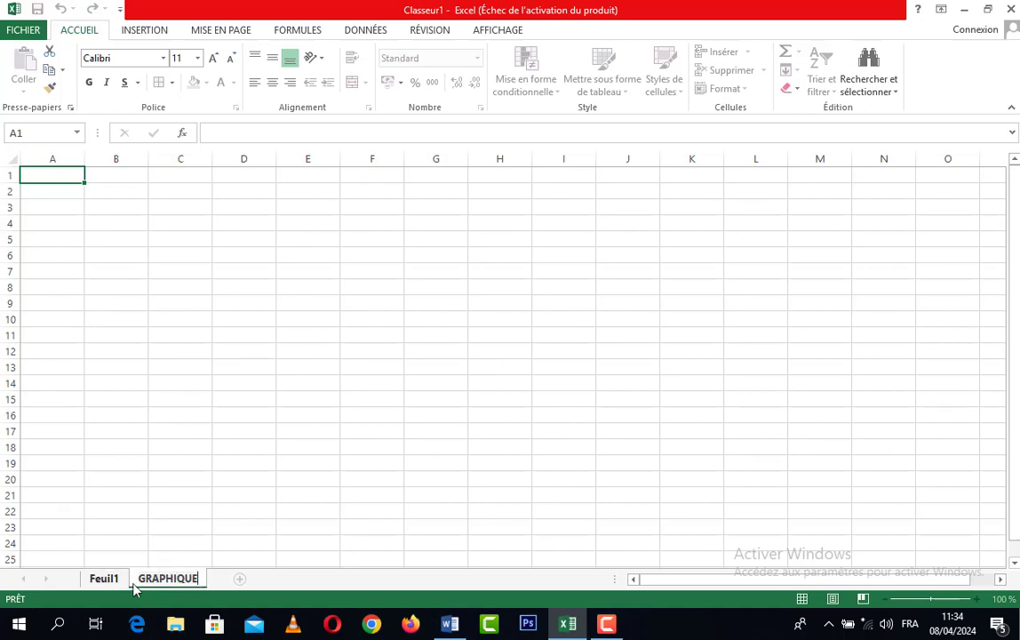
click(106, 580)
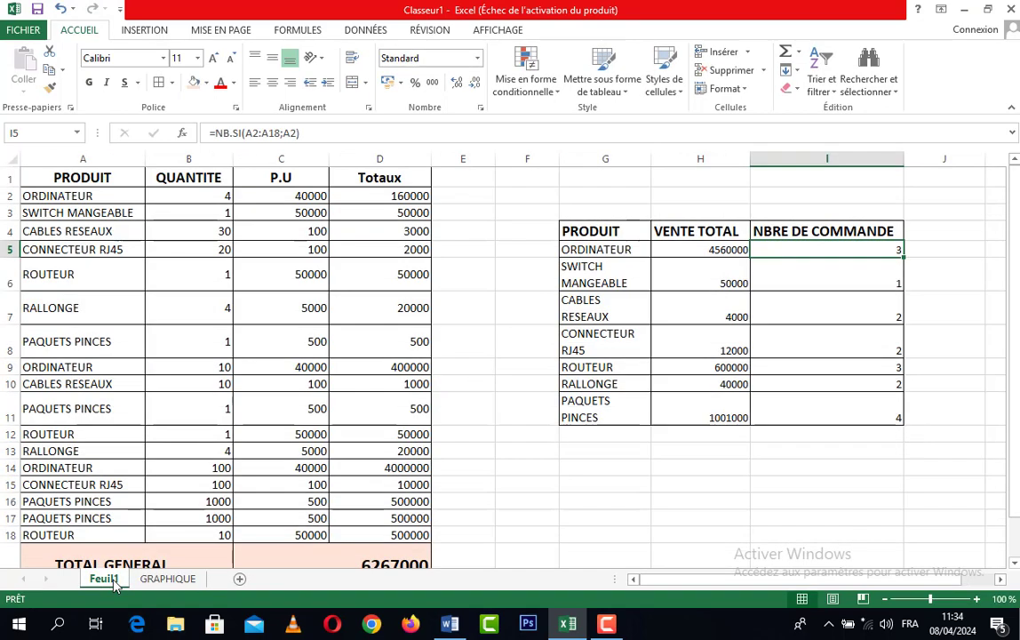
Rename the Feuil1 worksheet as TABLEAUX
double_click(107, 580)
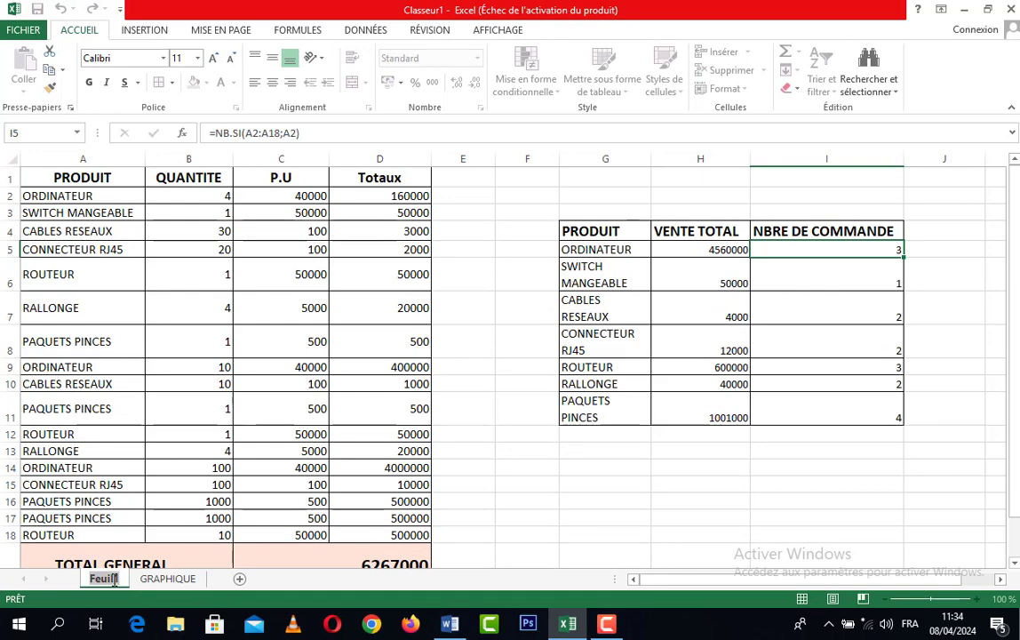
text(TAB)
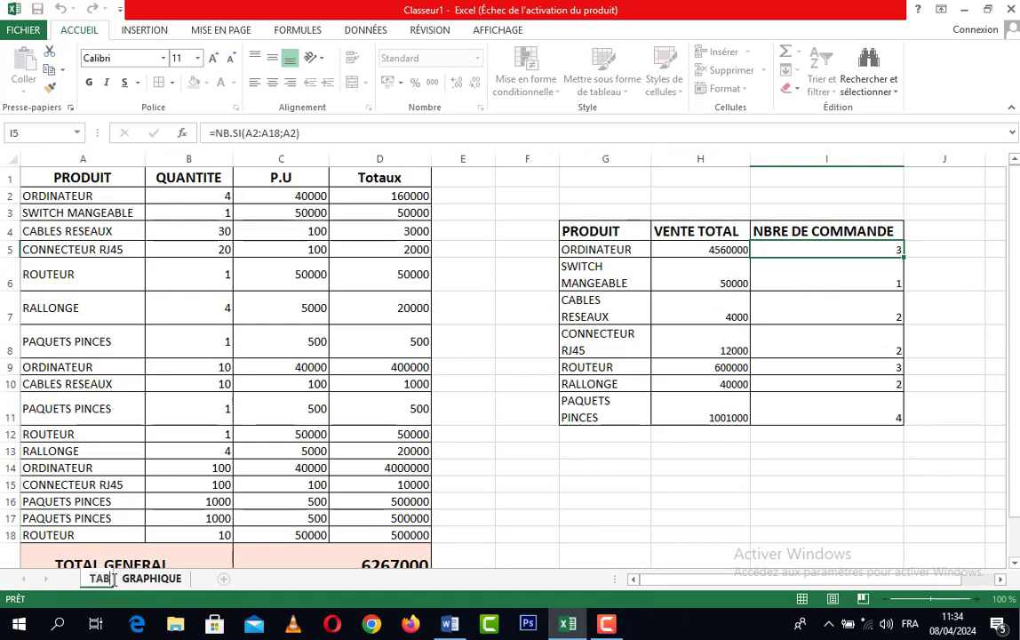
text(LEAU)
text(X)
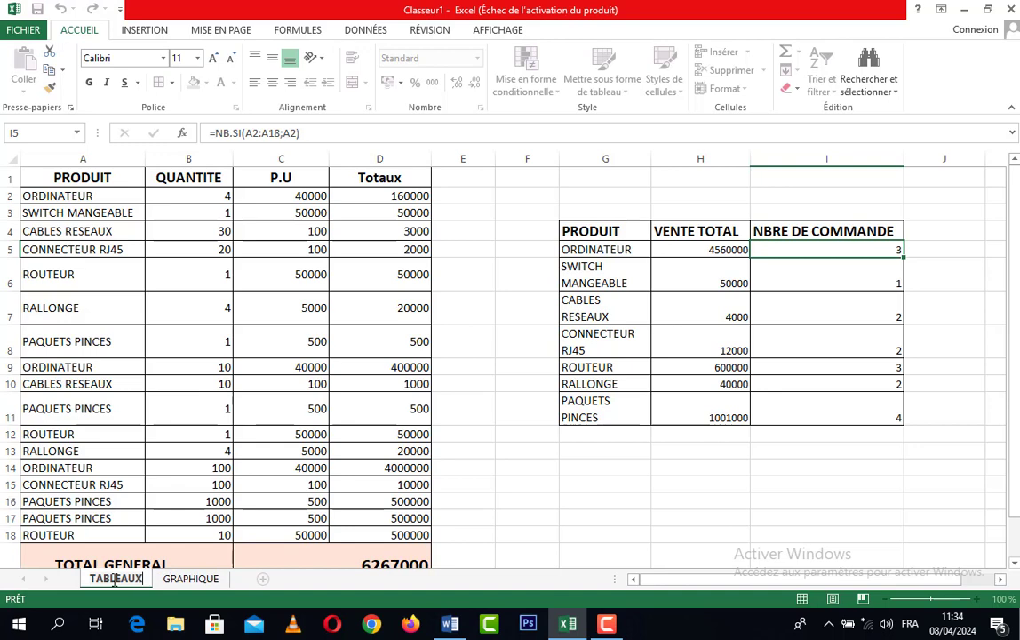
click(567, 518)
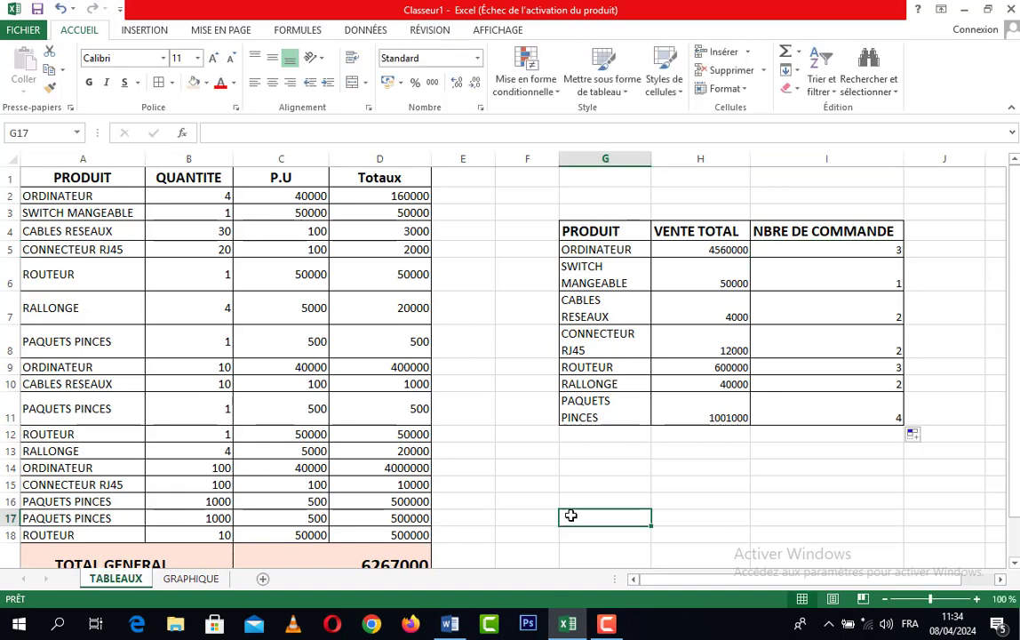
click(712, 474)
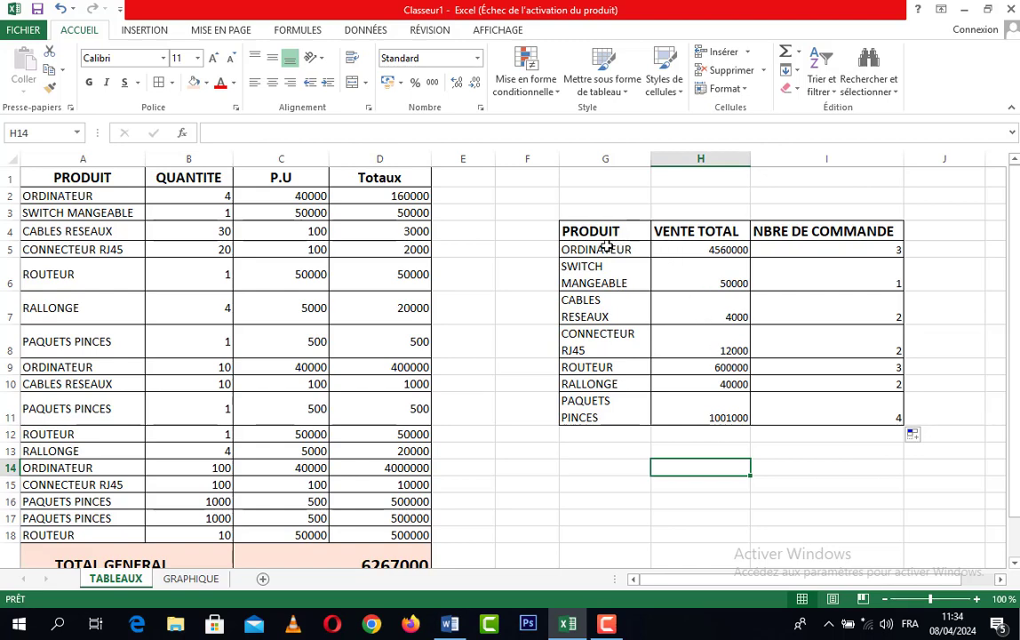
Insert a 2D pie chart from the product names in G5:G11 and order counts in I5:I11, and move it off the VENTE TOTAL column
drag(584, 246, 584, 406)
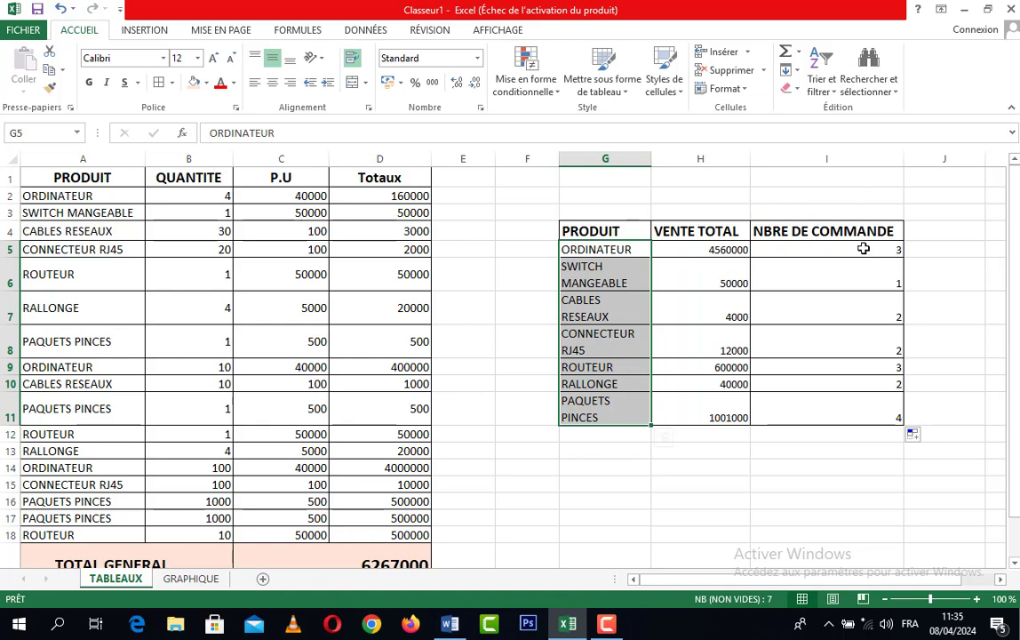
drag(863, 249, 858, 416)
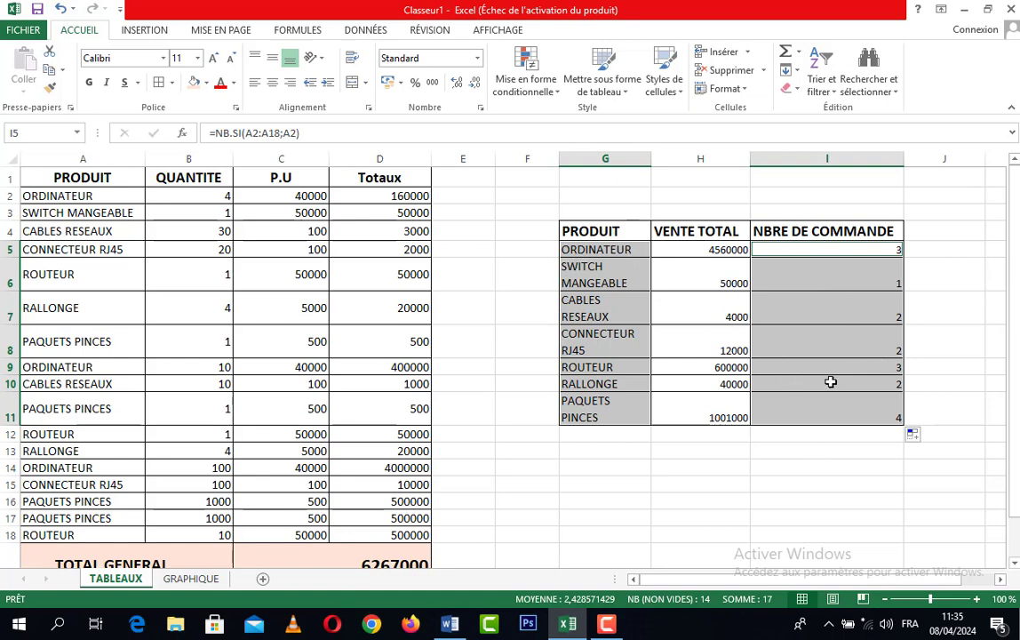
click(145, 32)
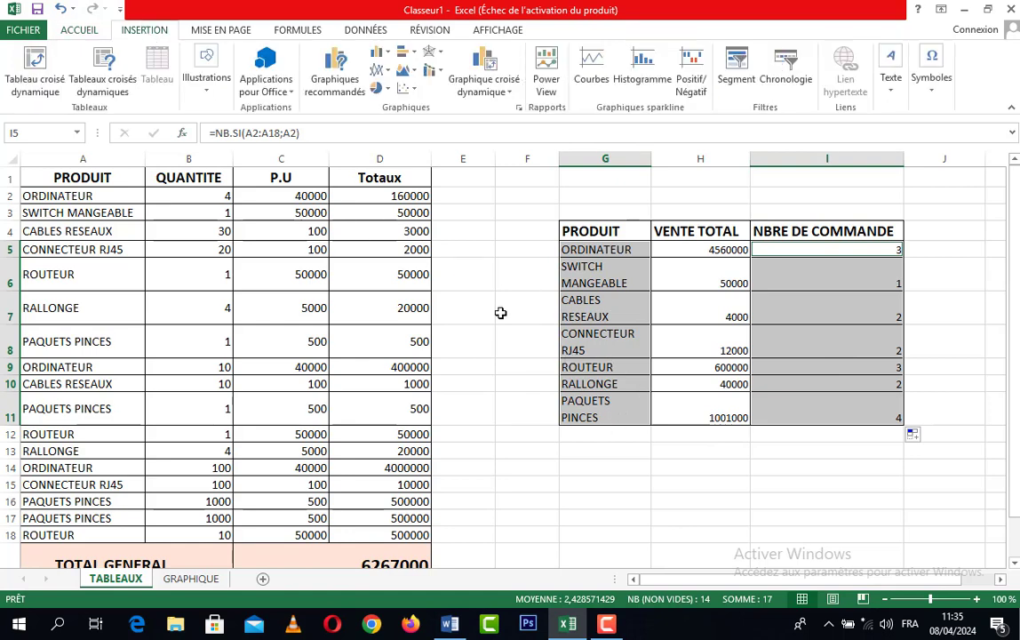
click(389, 91)
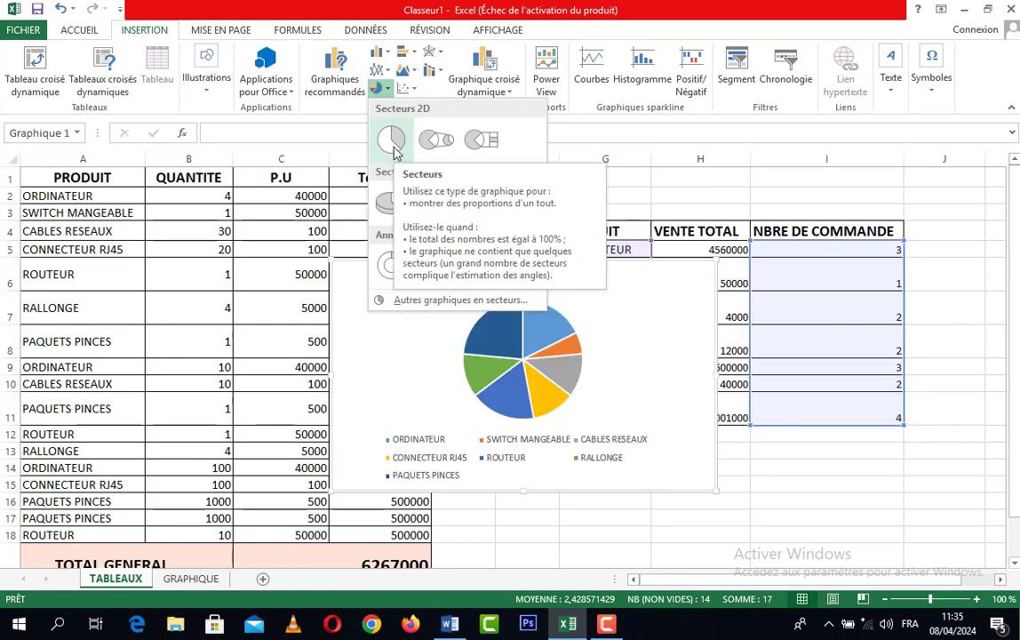
click(393, 151)
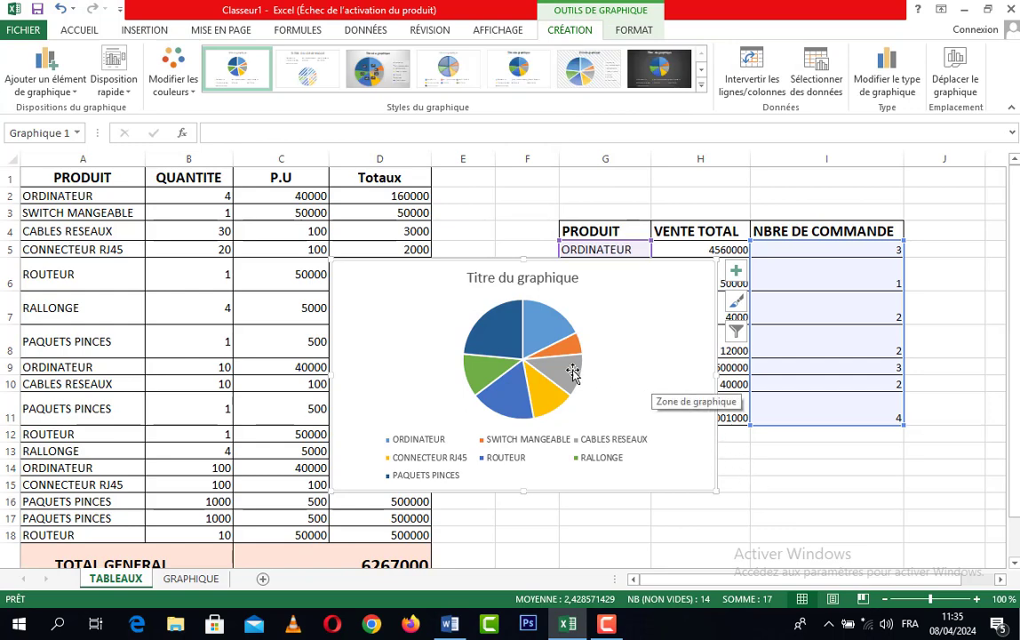
mouse_move(643, 264)
mouse_down()
mouse_move(523, 268)
mouse_move(490, 244)
mouse_up()
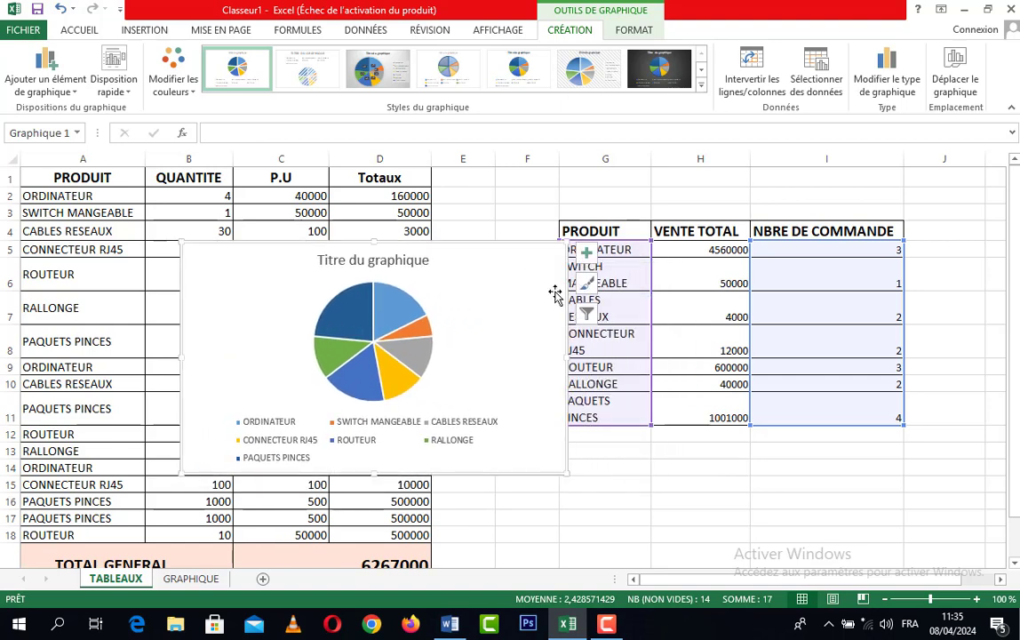
Add data labels to the pie chart in the Légende de données callout style
click(586, 256)
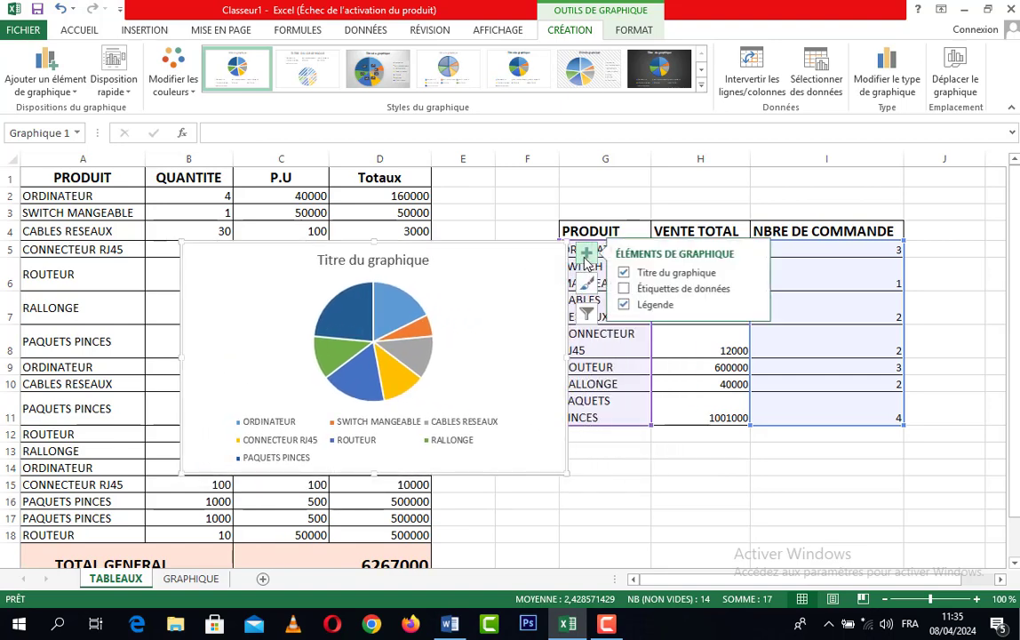
click(636, 293)
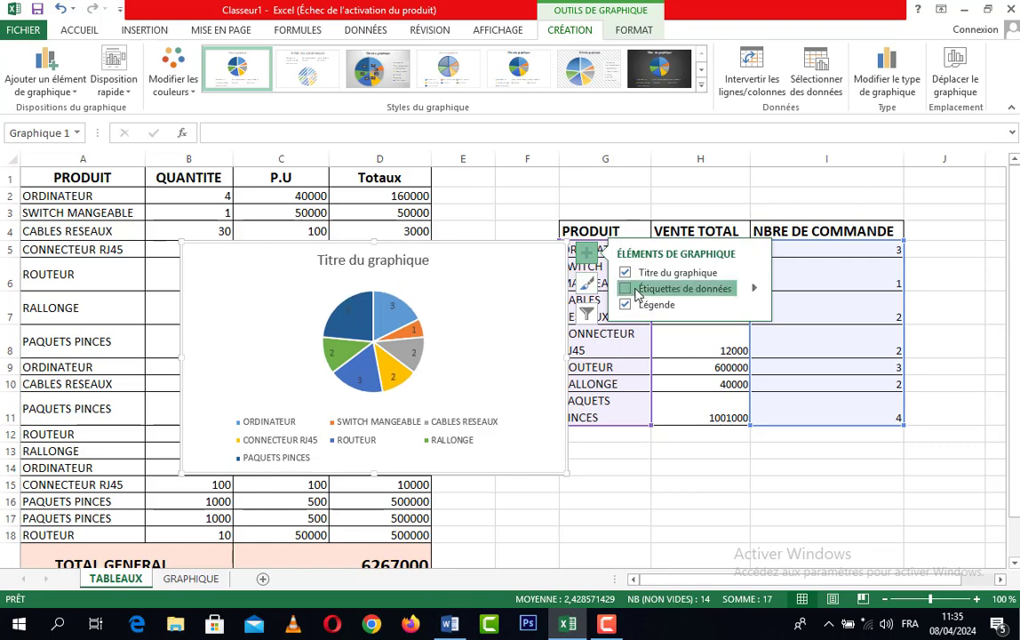
click(754, 293)
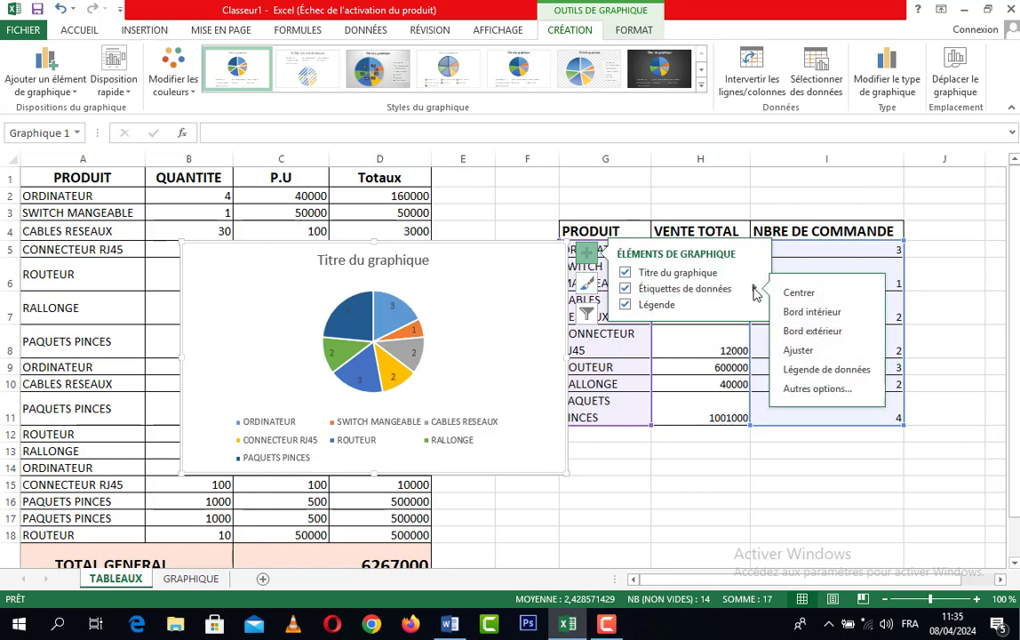
click(822, 371)
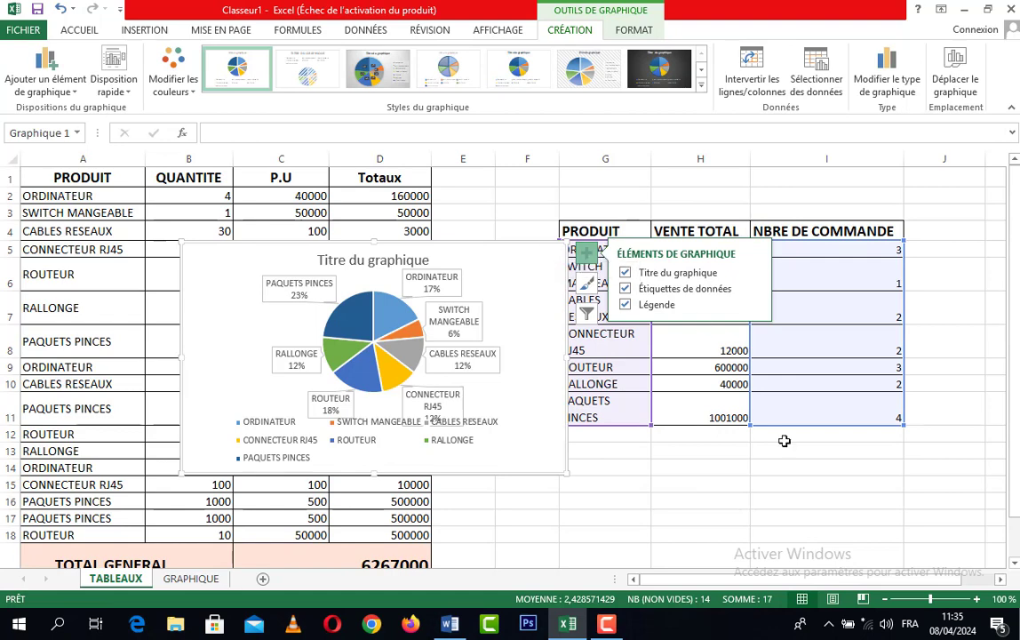
click(763, 498)
click(521, 263)
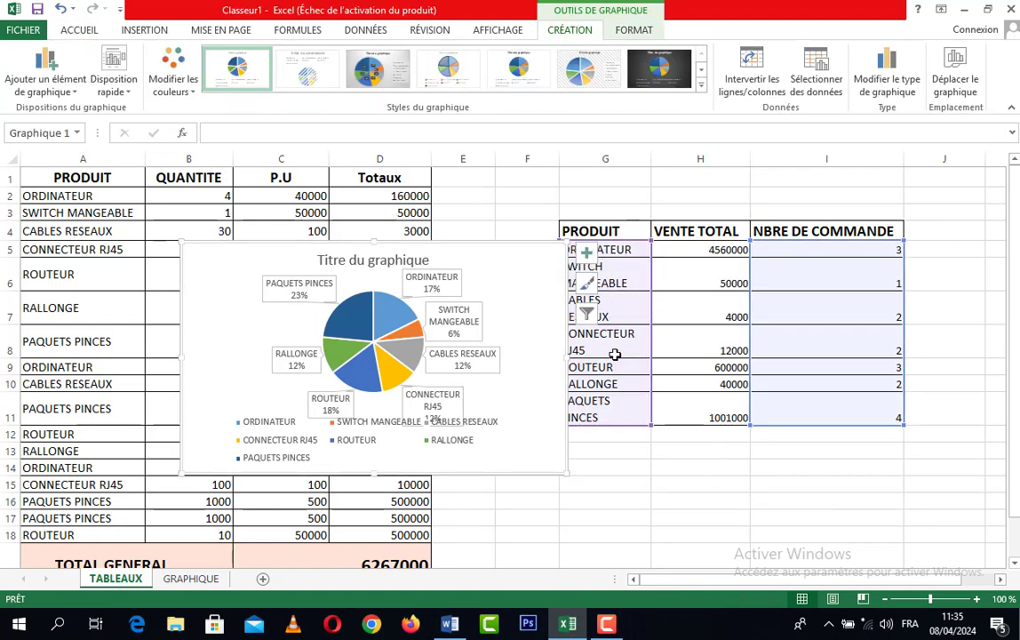
Move the pie chart to the GRAPHIQUE sheet as an embedded object
right_click(536, 258)
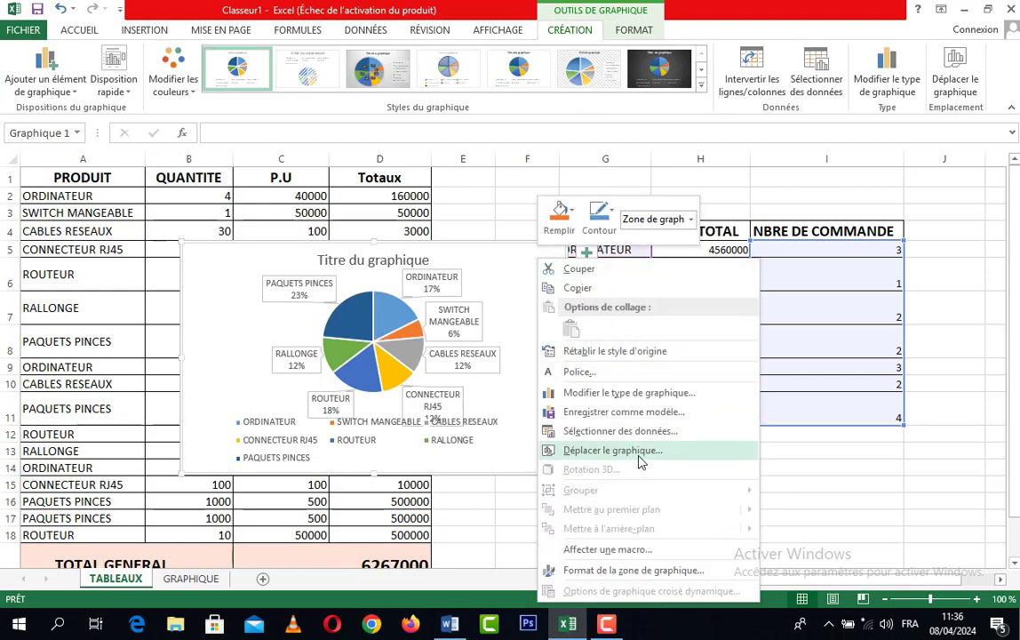
click(513, 446)
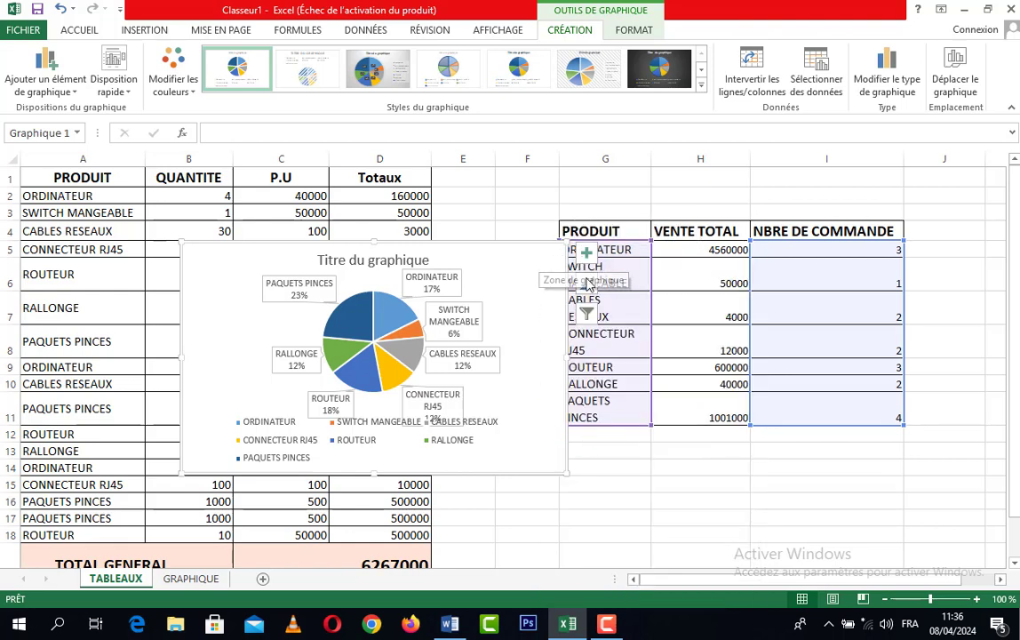
right_click(544, 299)
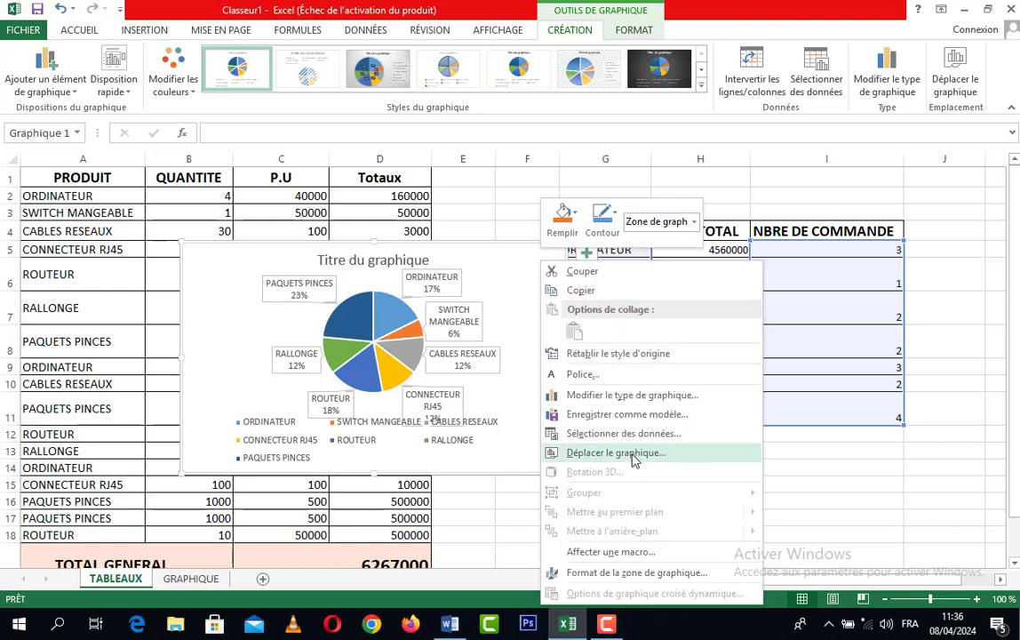
click(633, 453)
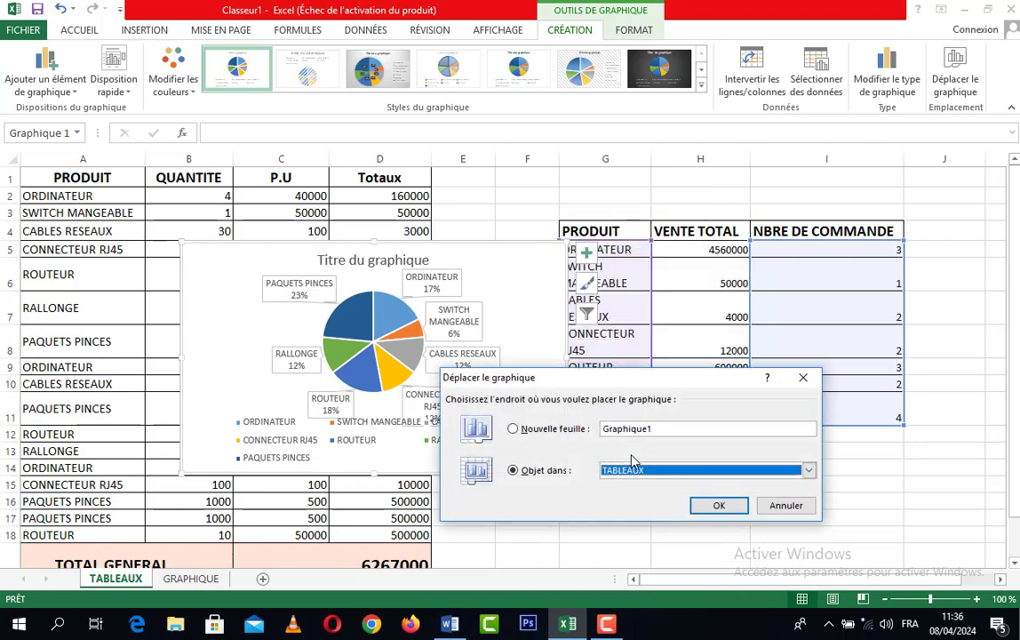
click(694, 475)
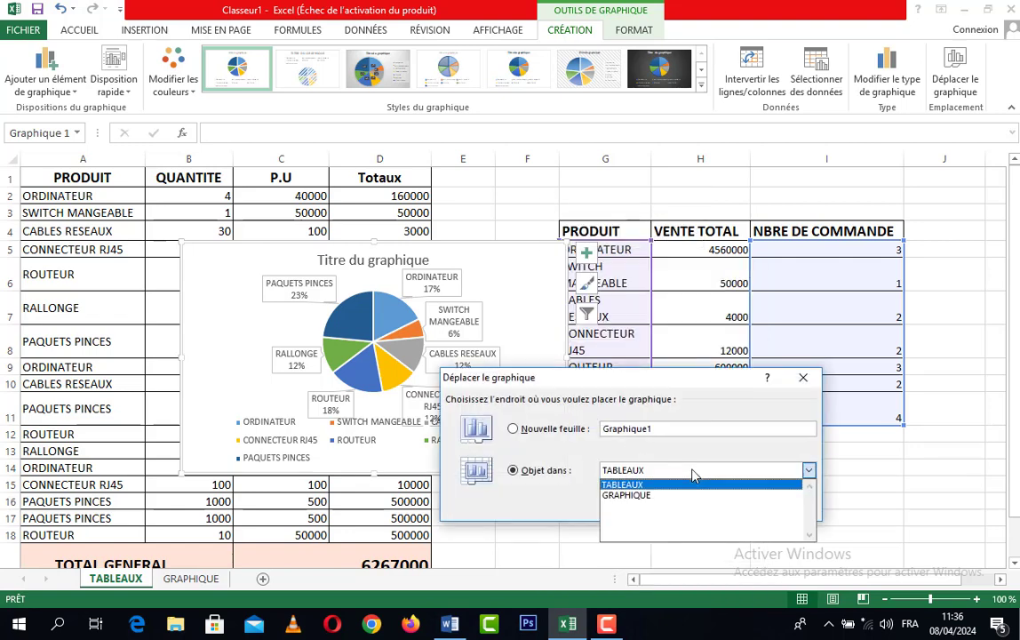
click(637, 495)
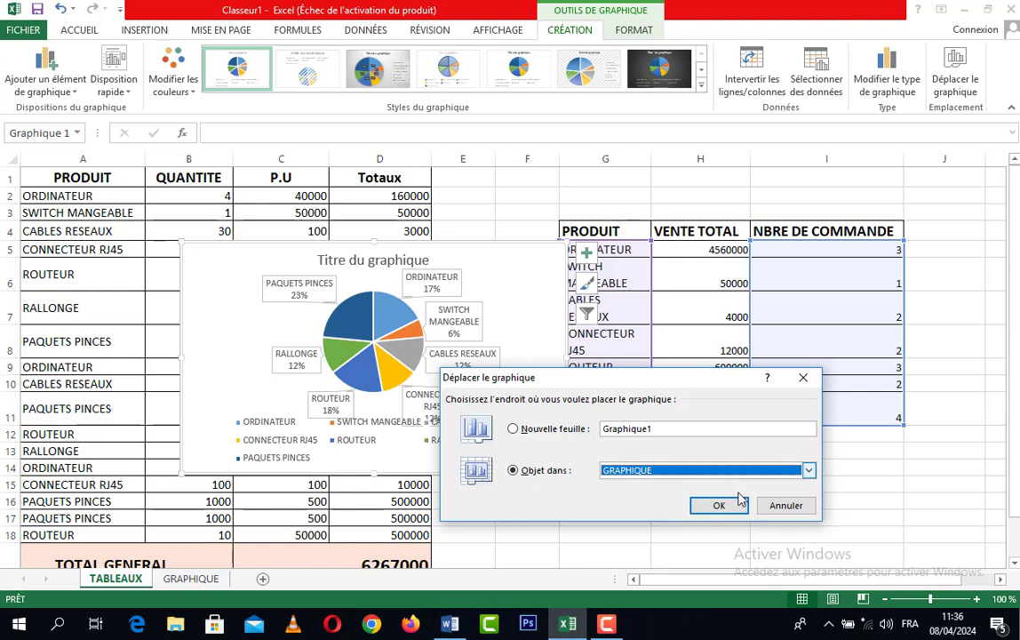
click(720, 506)
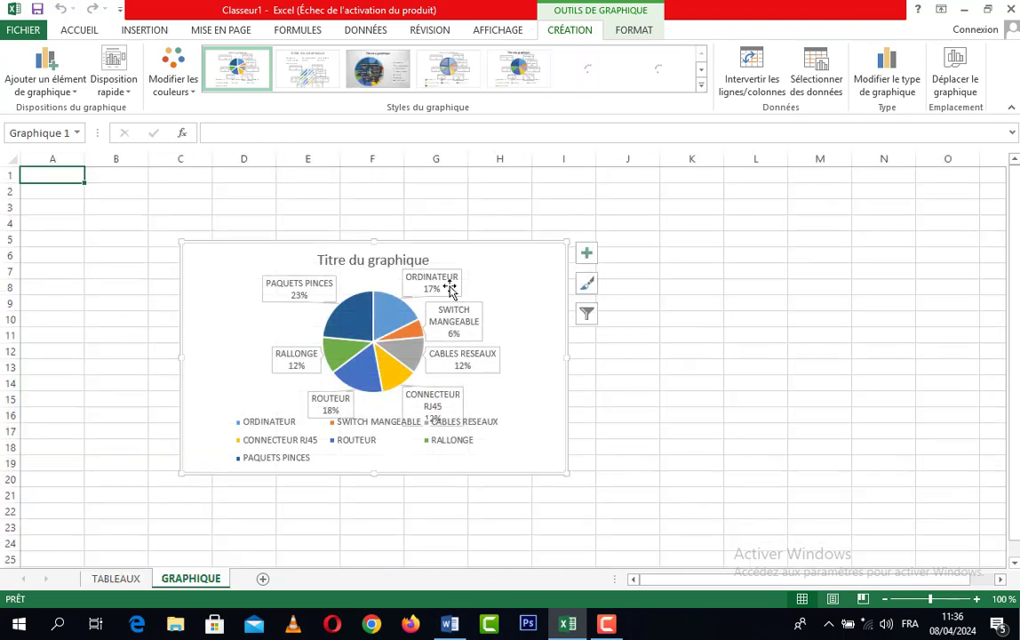
Enlarge the pie chart to about nine columns by 22 rows and reposition it near the top of the GRAPHIQUE sheet
drag(567, 471, 719, 540)
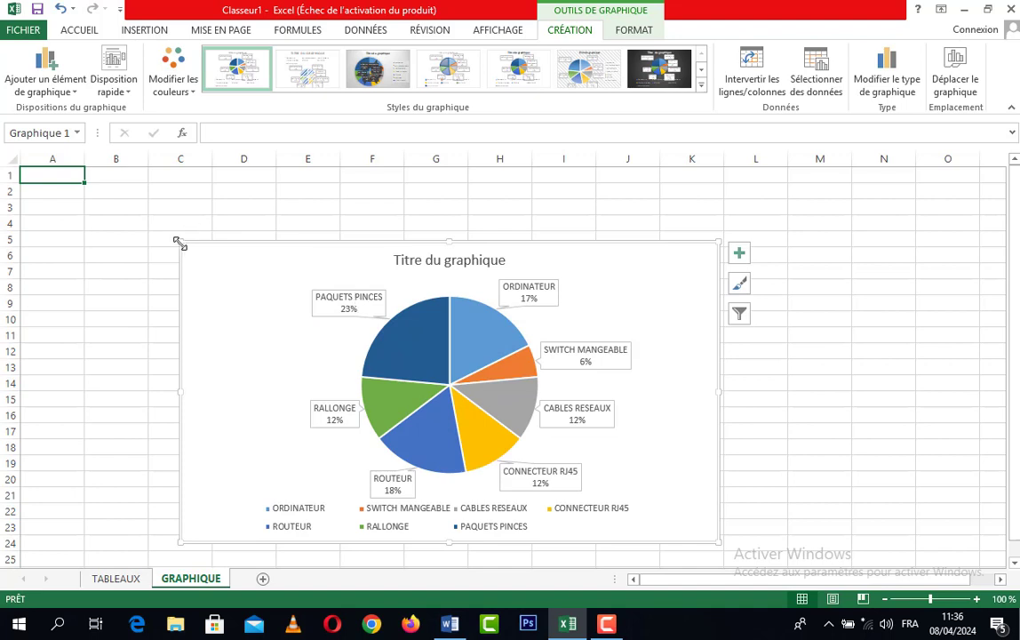
drag(179, 242, 150, 204)
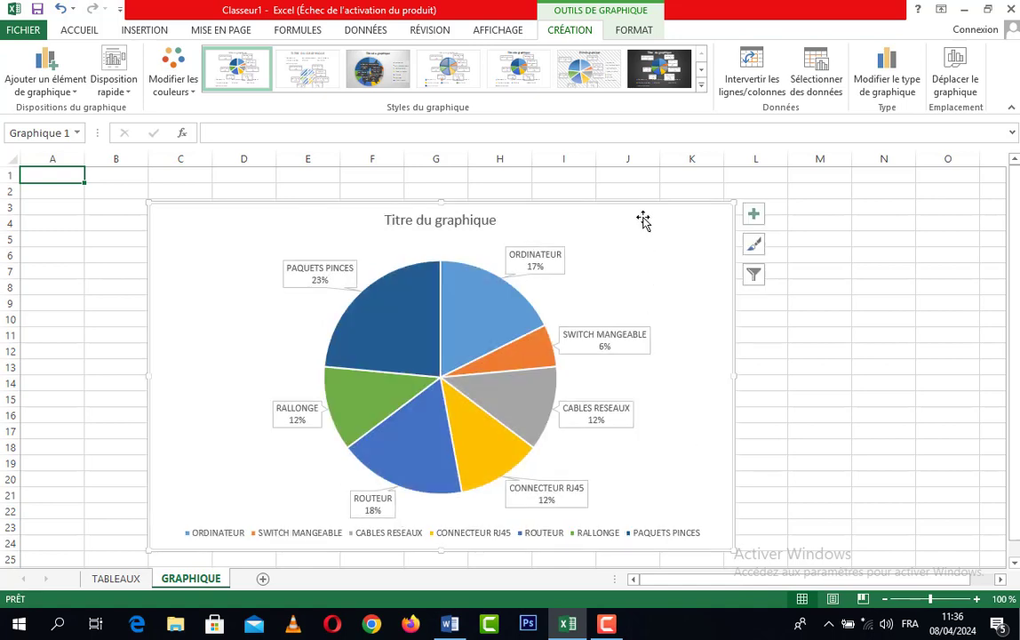
drag(644, 221, 673, 195)
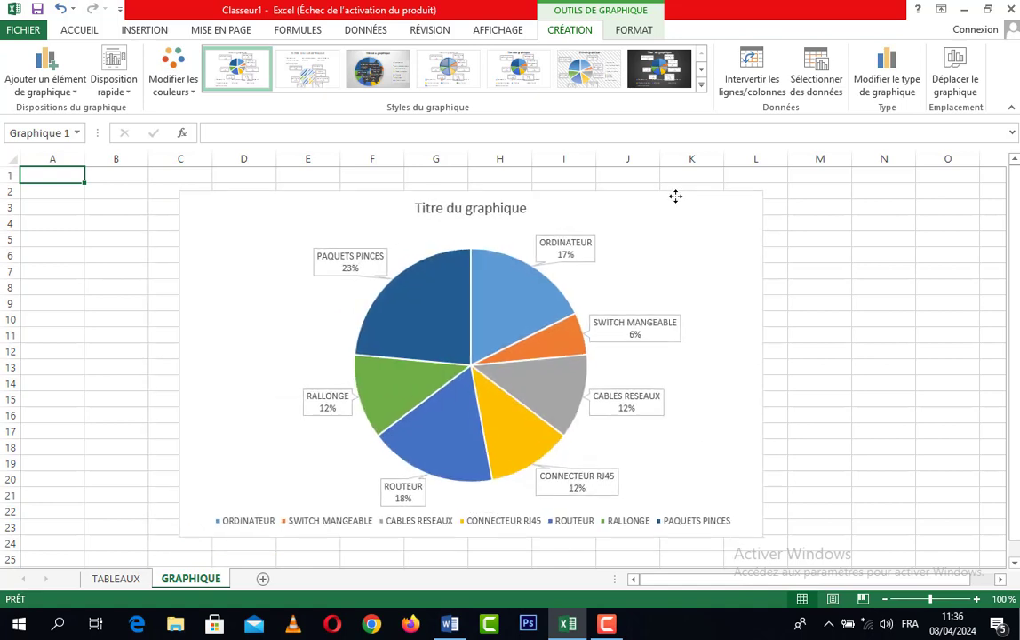
Replace the chart title with "GRAPHIQUE DES VENTES JOURNALIERES" and close the formatting pane
double_click(533, 205)
click(531, 203)
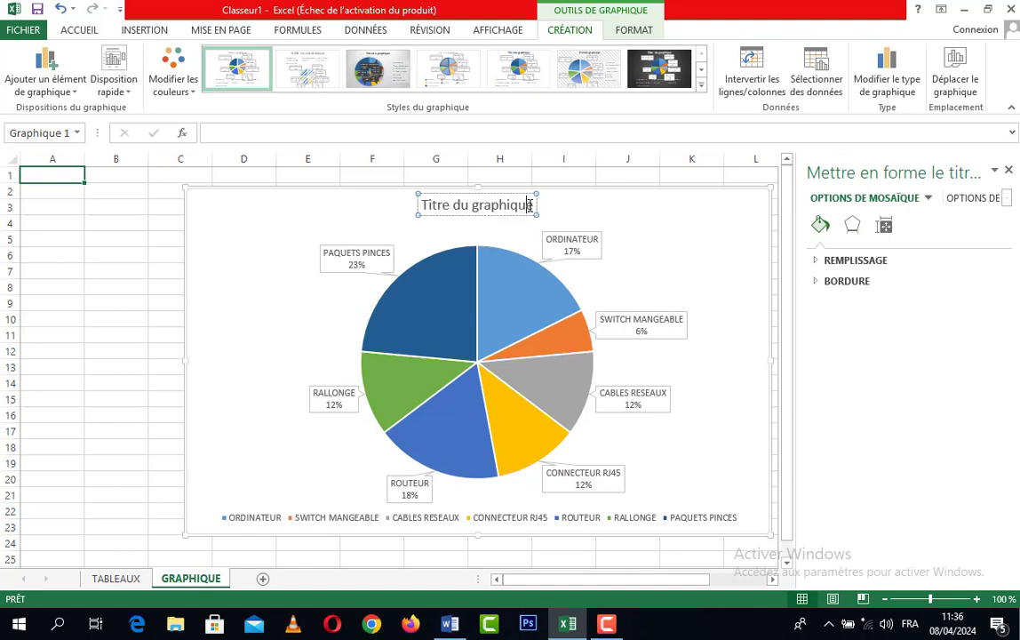
key(BackSpace)
key(BackSpace)
key(BackSpace)
key(BackSpace)
key(BackSpace)
key(BackSpace)
key(BackSpace)
key(BackSpace)
key(BackSpace)
key(BackSpace)
key(BackSpace)
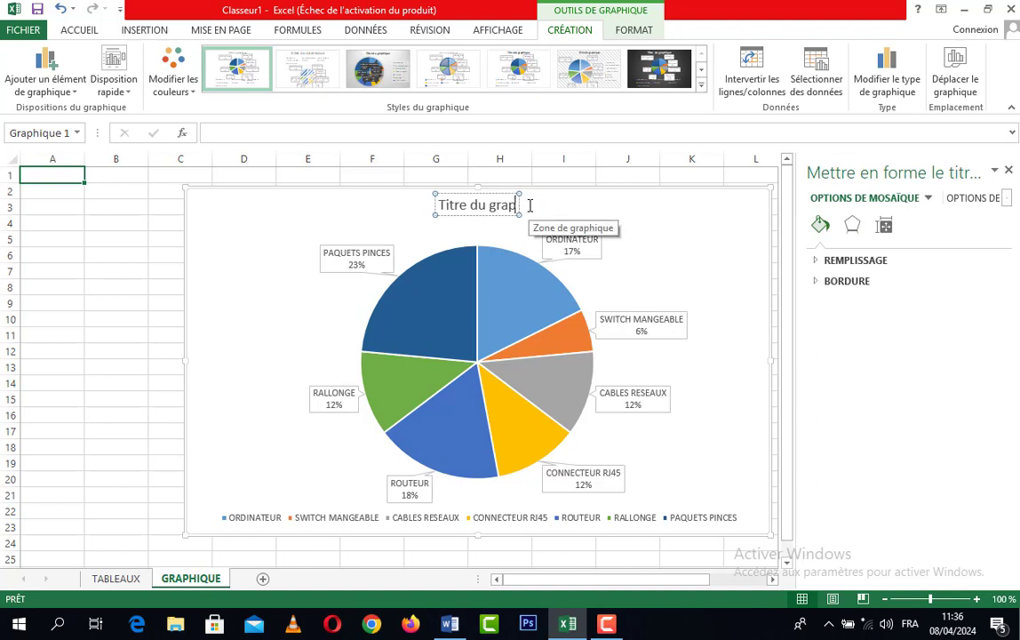
key(BackSpace)
key(BackSpace)
key(BackSpace)
key(BackSpace)
key(BackSpace)
key(BackSpace)
key(BackSpace)
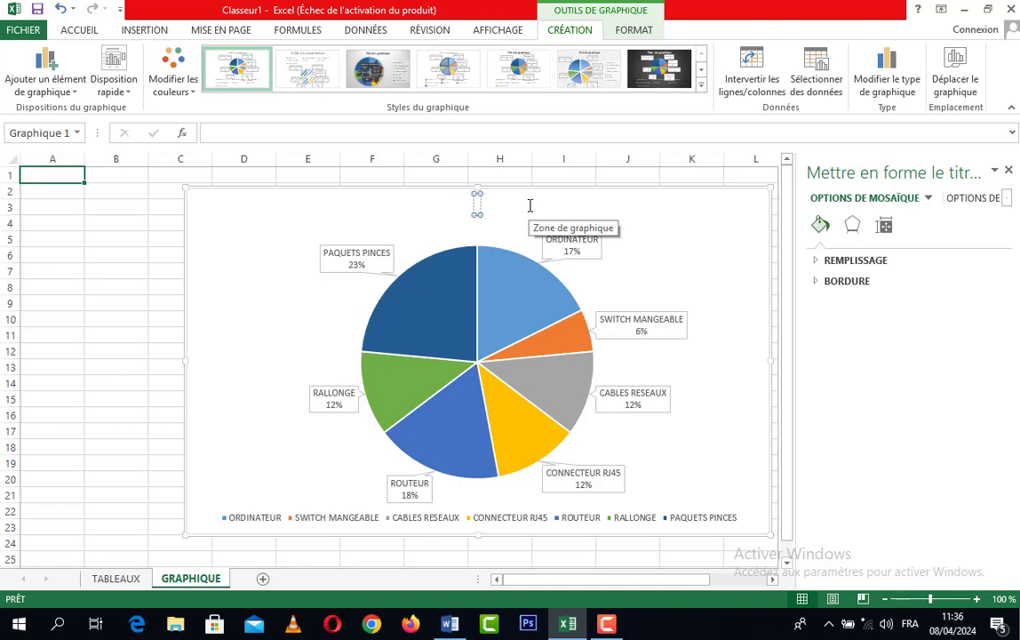
text(GRAPHIQUES D)
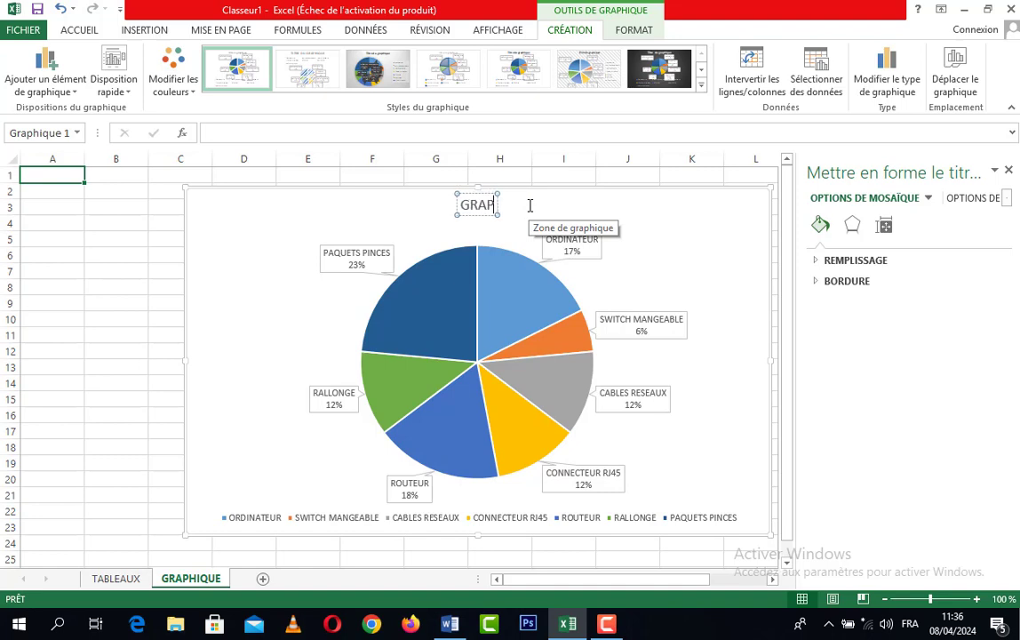
key(BackSpace)
key(BackSpace)
key(BackSpace)
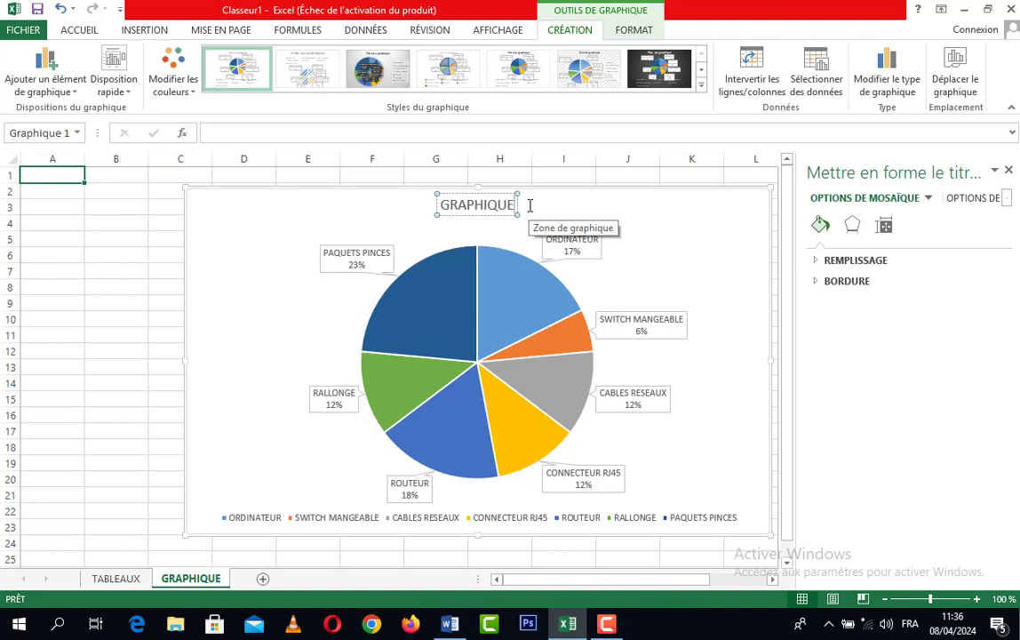
text(DES)
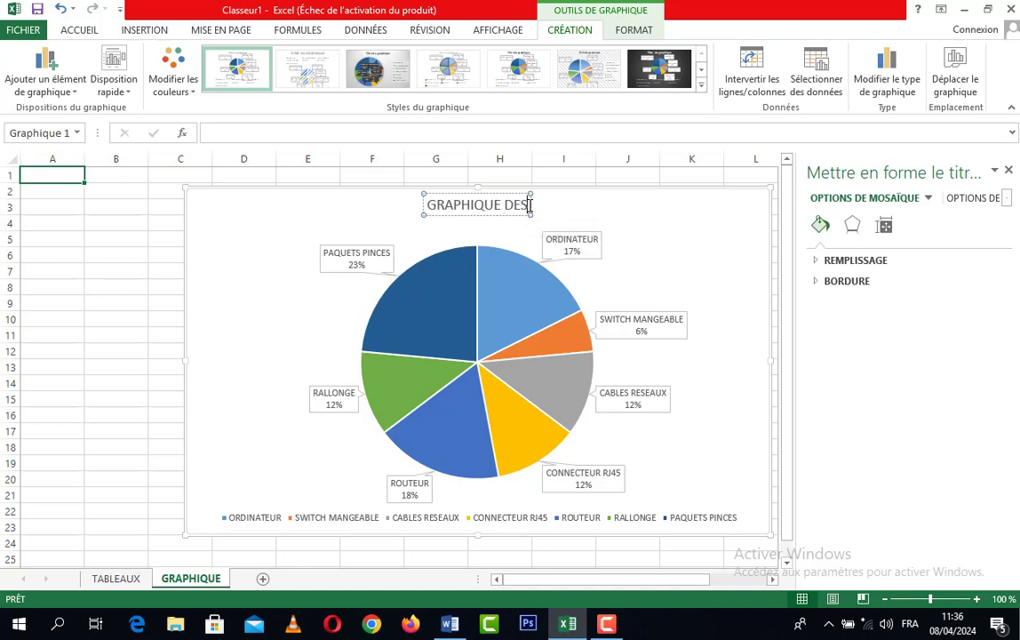
text( VENTES J)
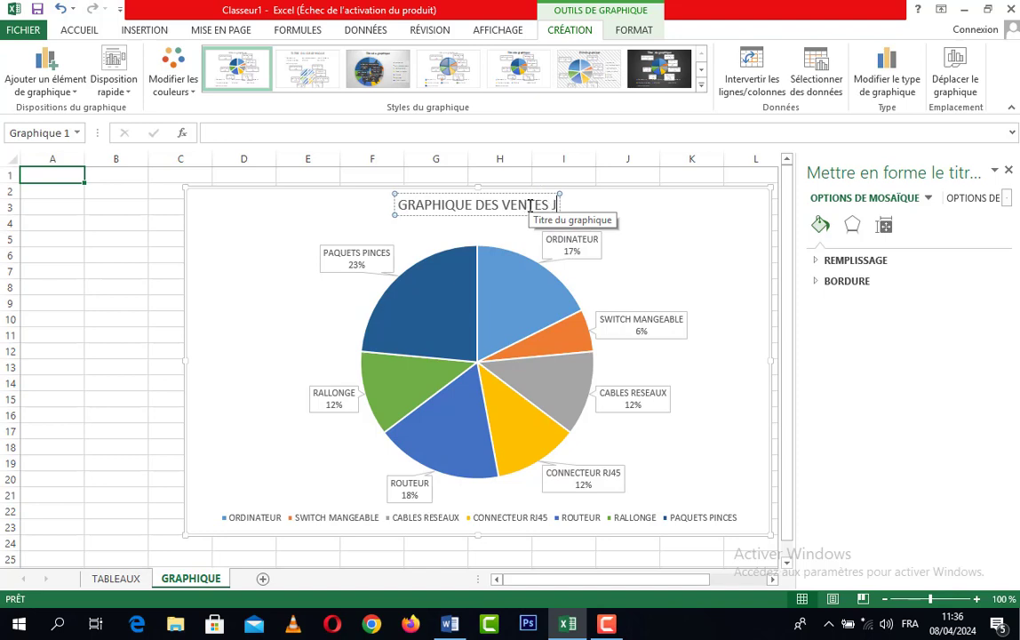
text(OURNALIERES)
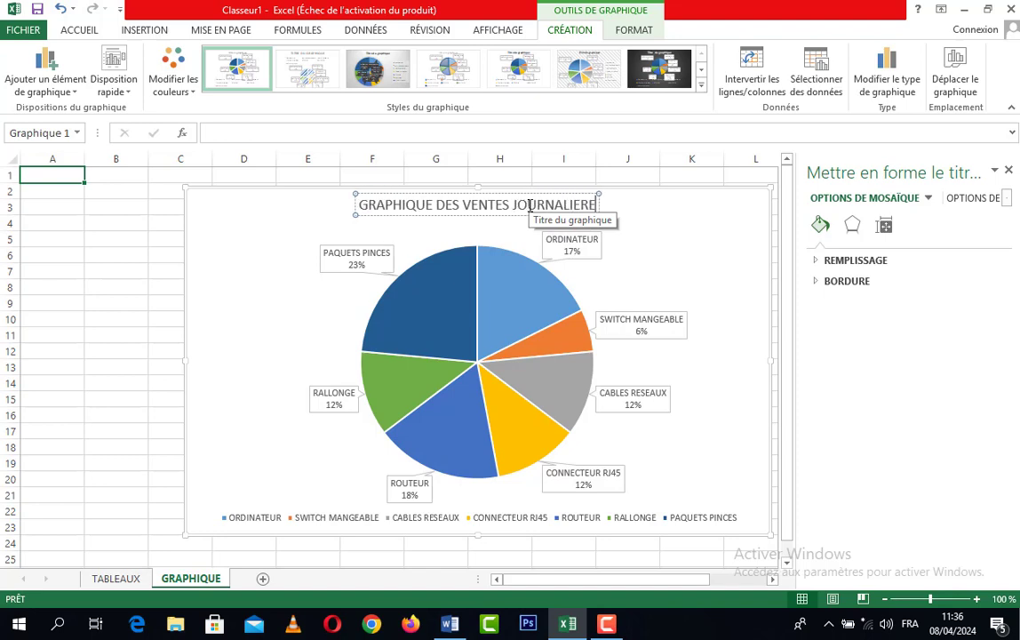
click(703, 251)
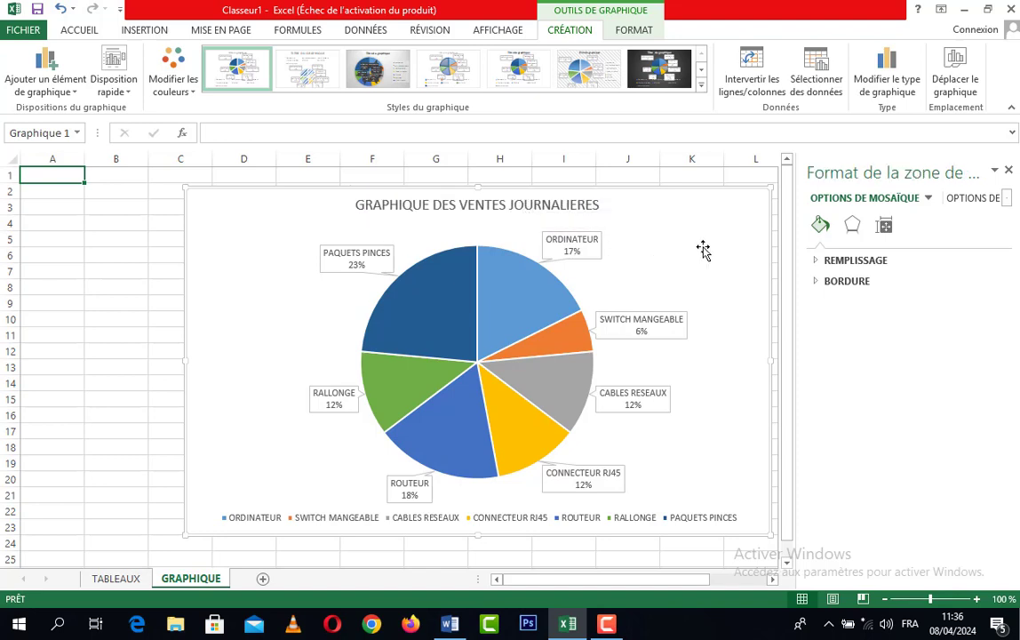
click(1009, 170)
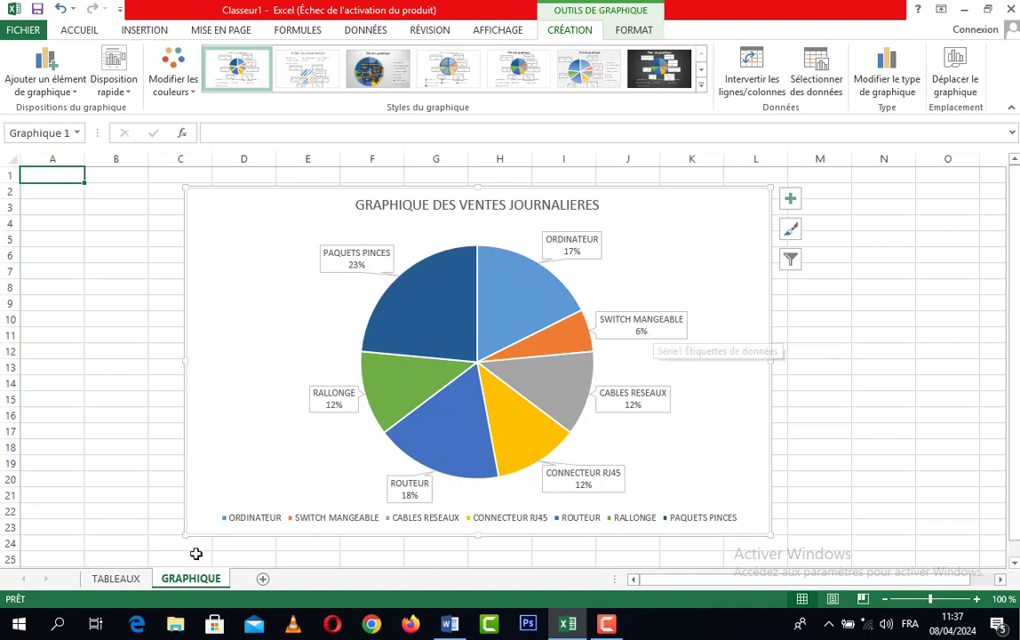
Compare the order counts for PAQUETS PINCES and SWITCH MANGEABLE on the TABLEAUX sheet with their slices in the GRAPHIQUE pie chart
click(135, 581)
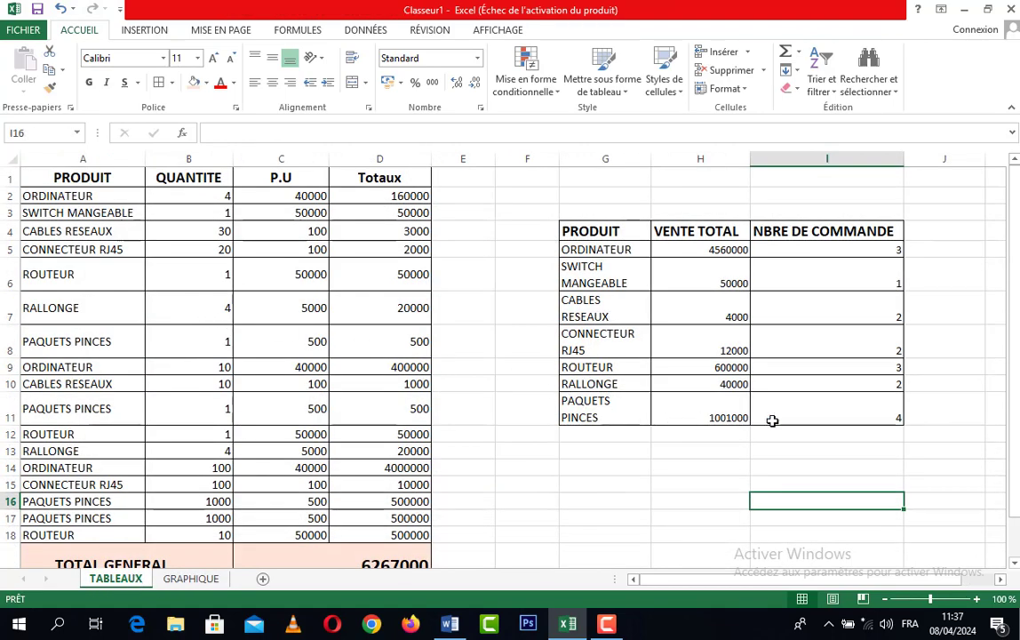
click(896, 417)
key(ctrl+v)
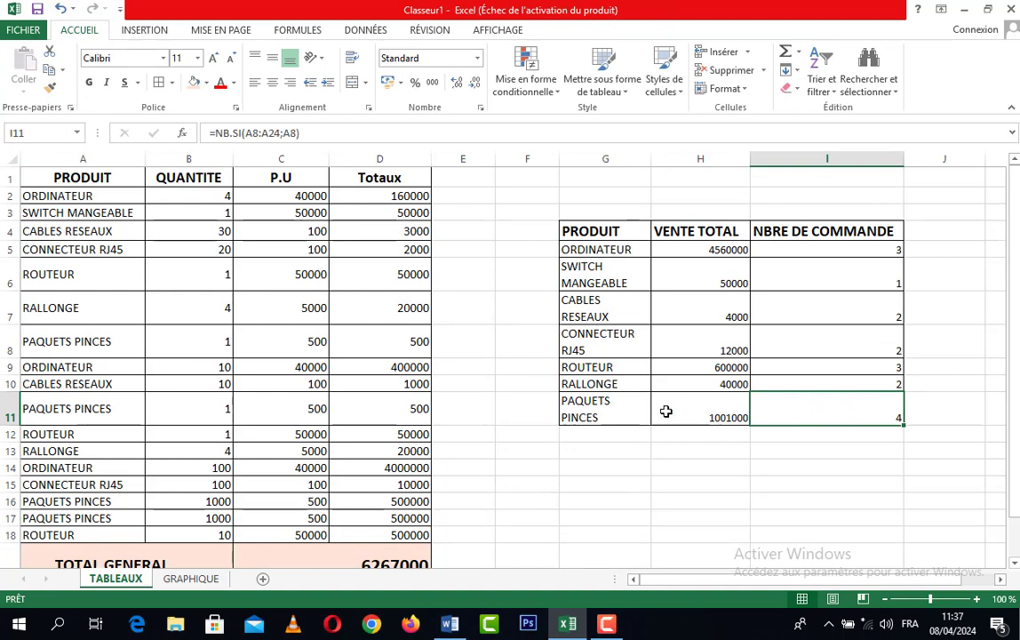
click(876, 278)
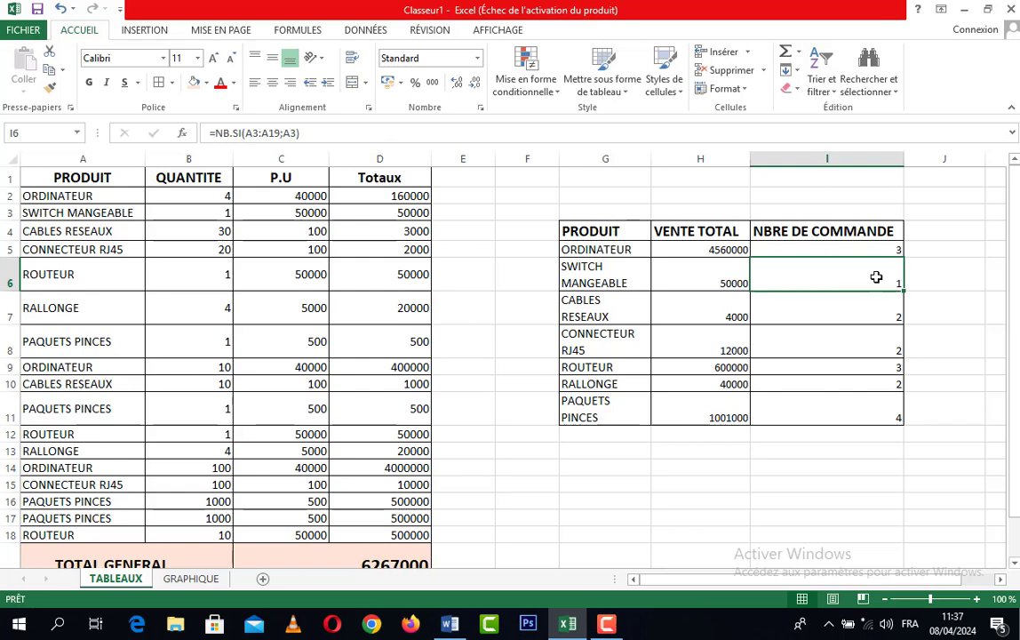
click(192, 579)
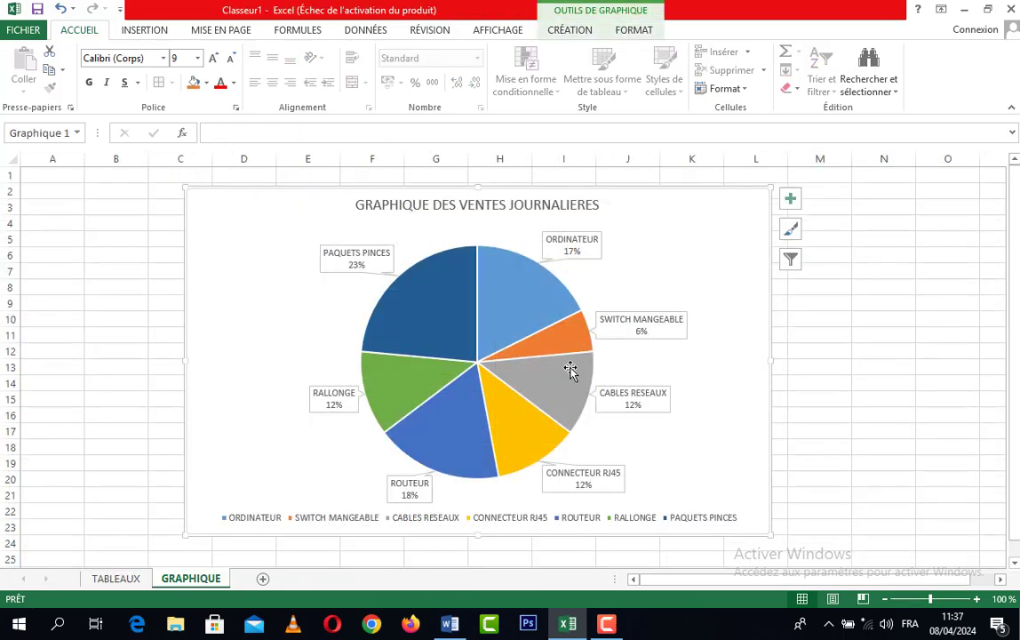